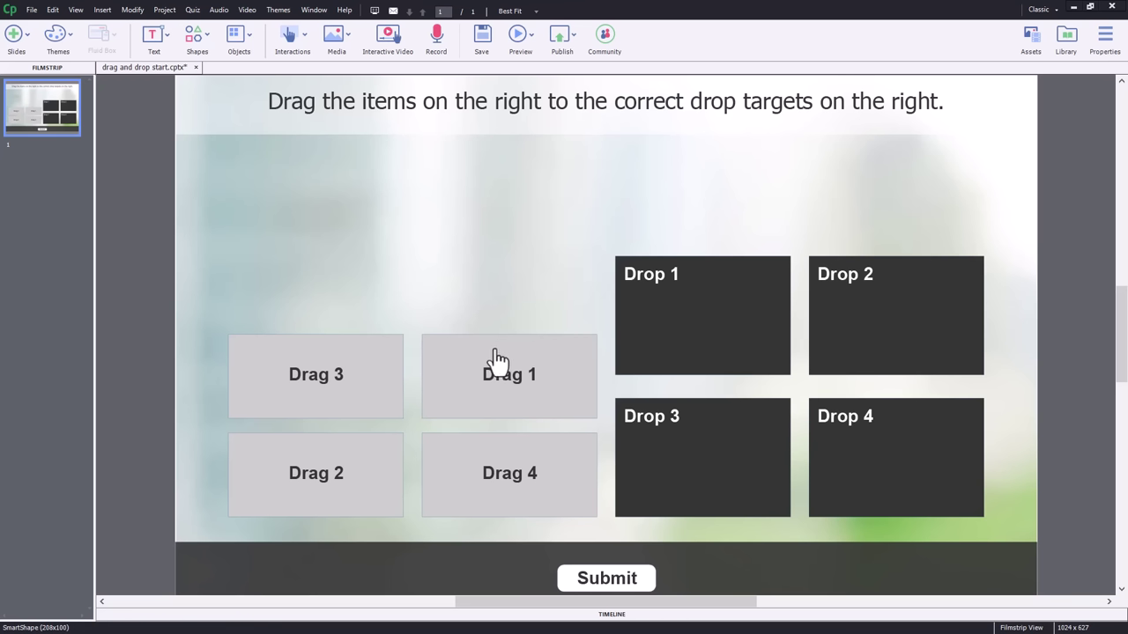
Examine the Normal, correct_spot and incorrect_spot states of the Drag 1 shape.
{"action": "left_click", "coordinate": [495, 349]}
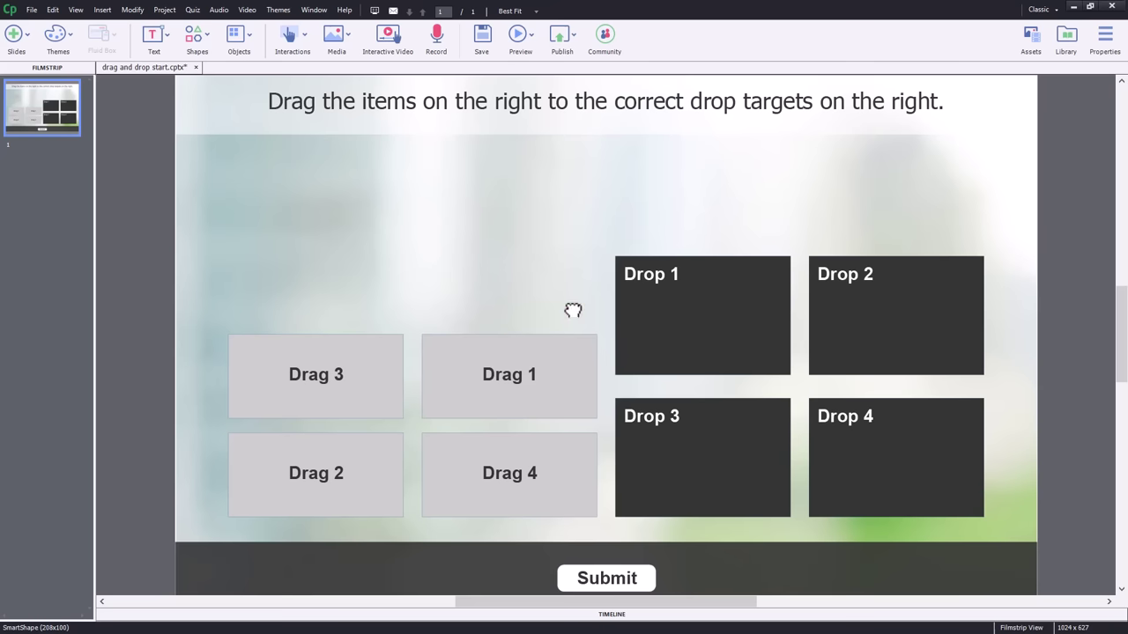
{"action": "left_click", "coordinate": [1106, 37]}
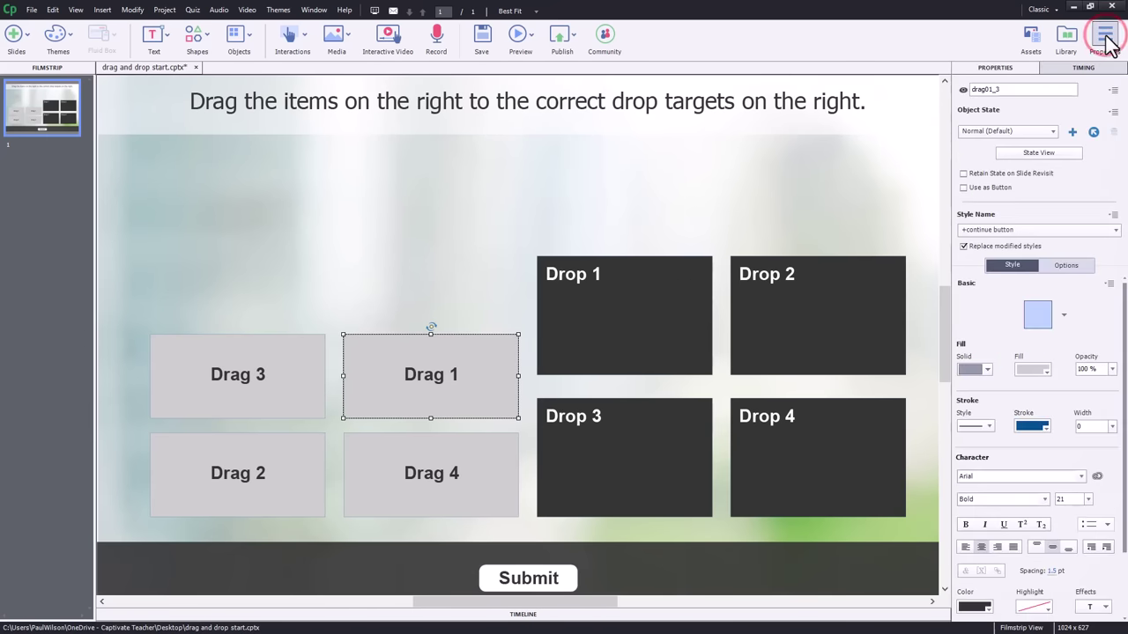
{"action": "left_click", "coordinate": [1035, 153]}
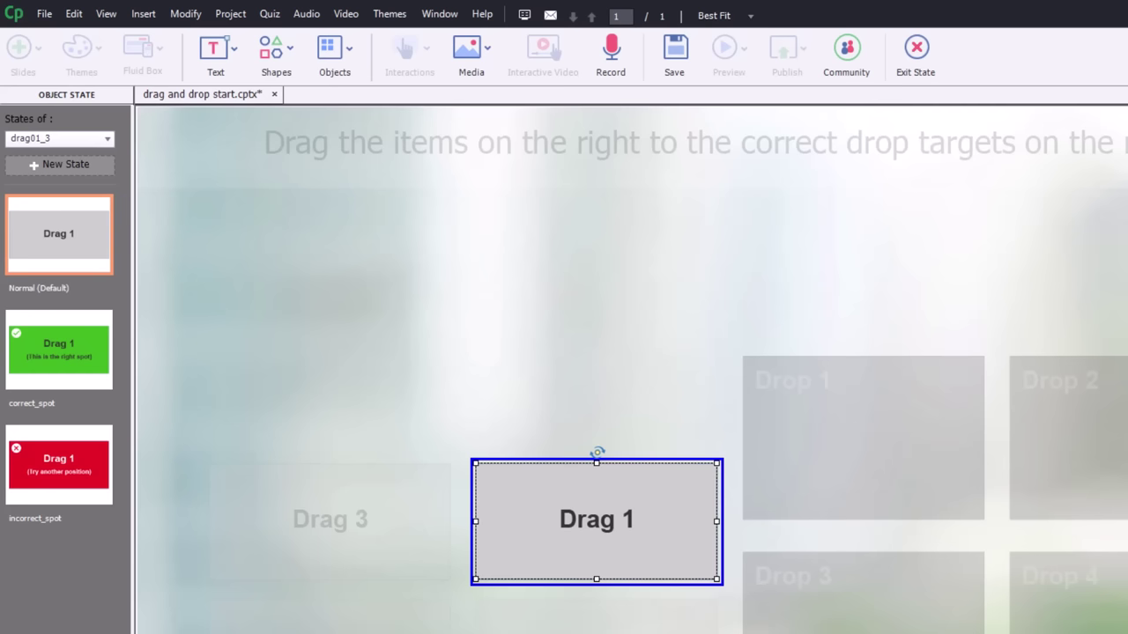
{"action": "left_click", "coordinate": [78, 346]}
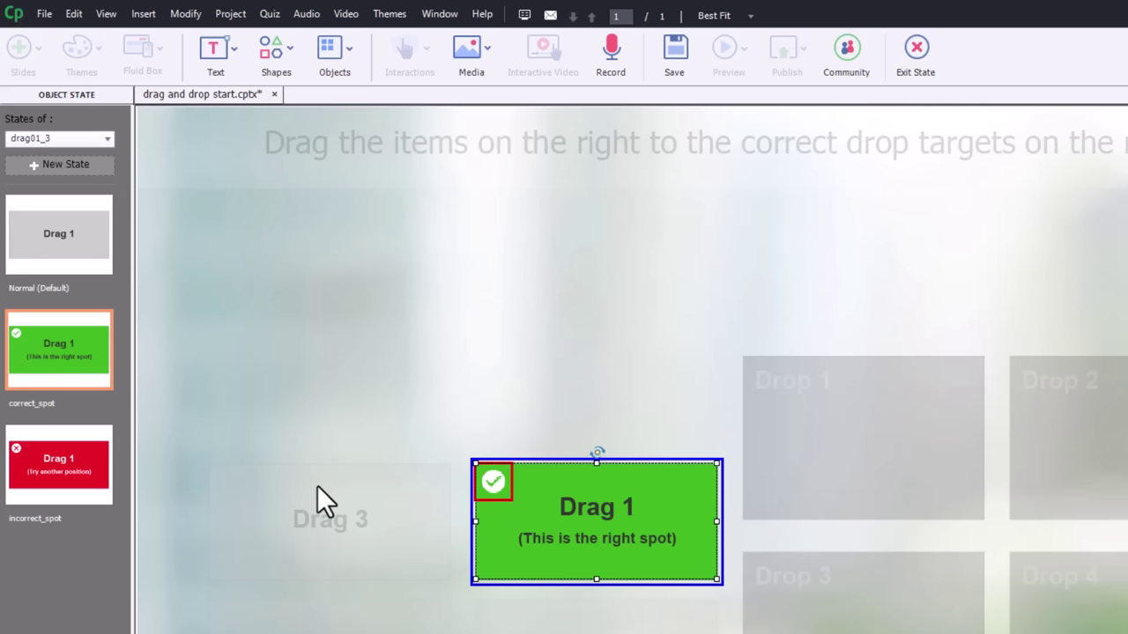
{"action": "left_click", "coordinate": [74, 473]}
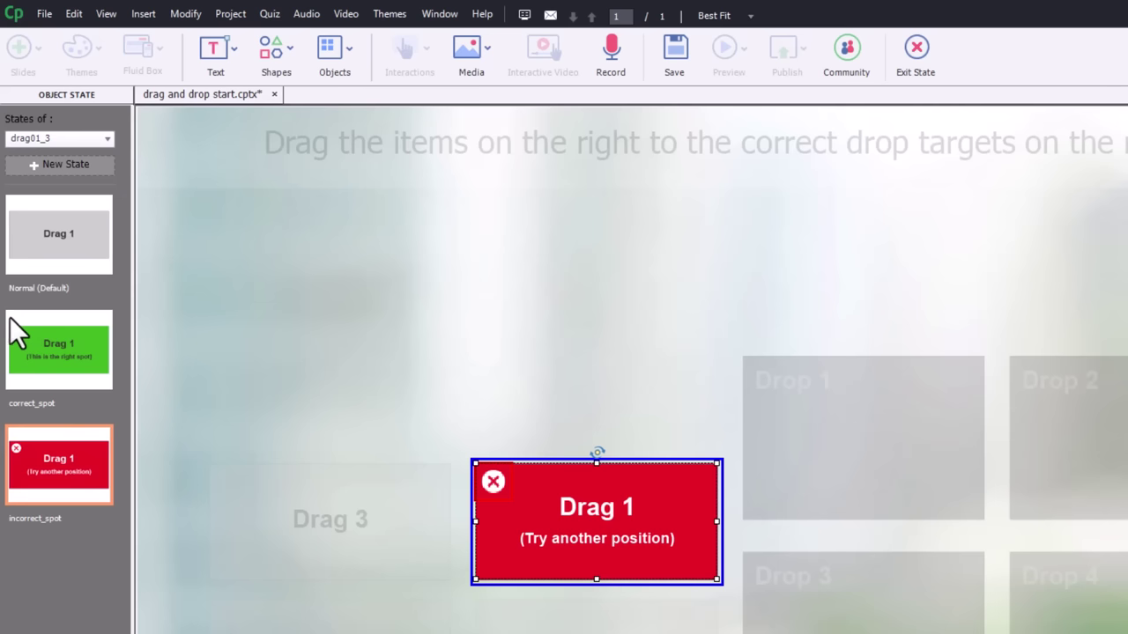
{"action": "left_click", "coordinate": [917, 48]}
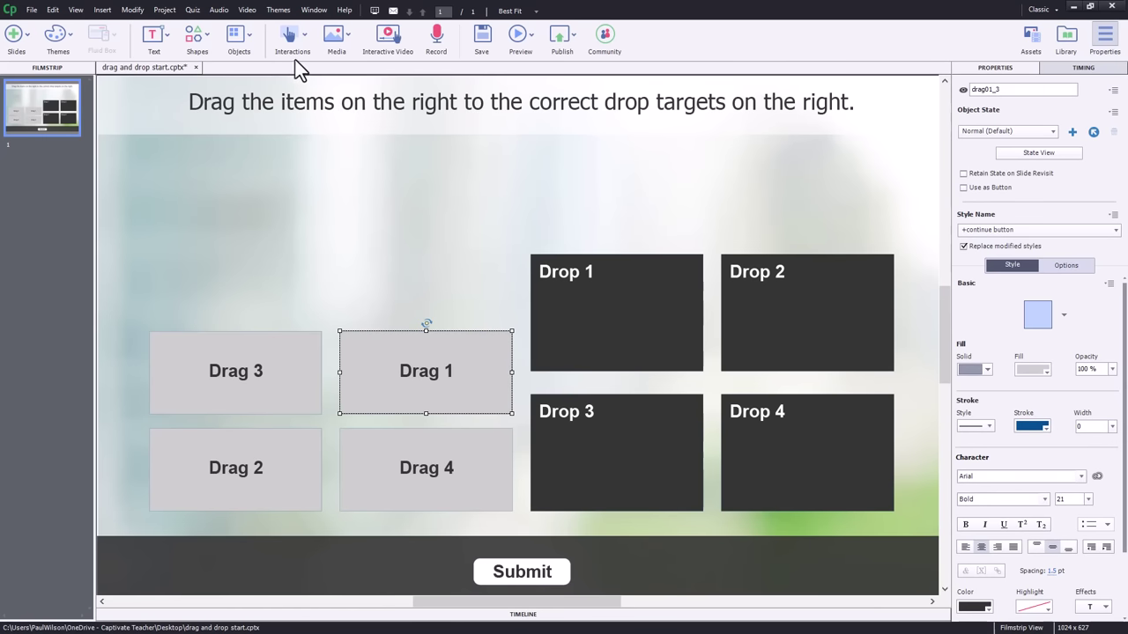
Start a Drag and Drop interaction and specify the Drag 1, Drag 2, Drag 3 and Drag 4 shapes as drag sources.
{"action": "left_click", "coordinate": [306, 35]}
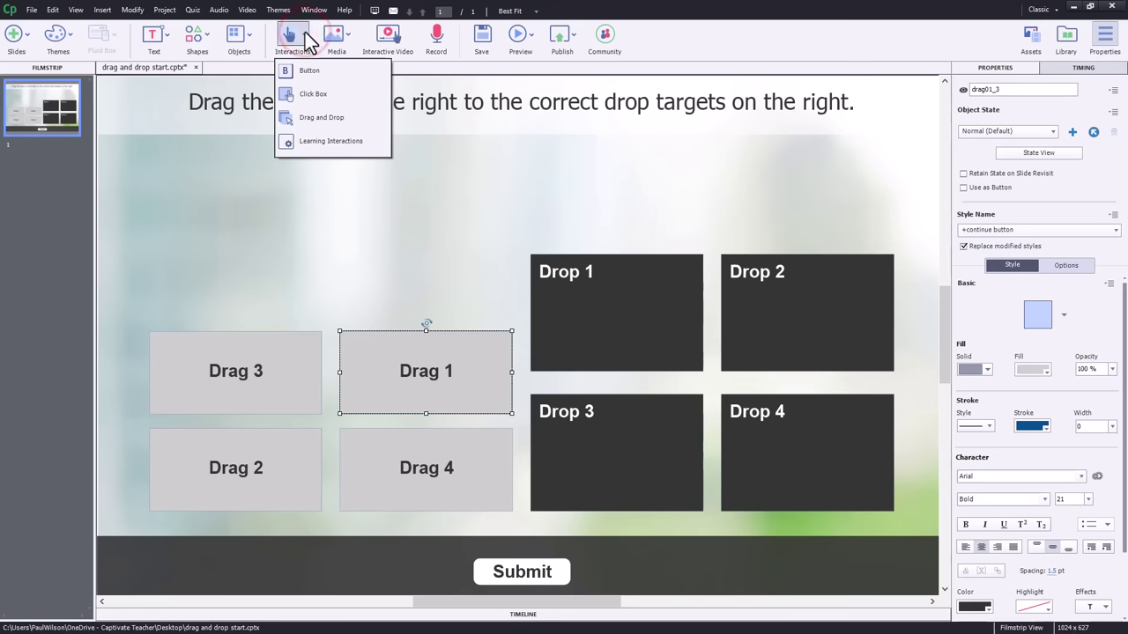
{"action": "left_click", "coordinate": [304, 125]}
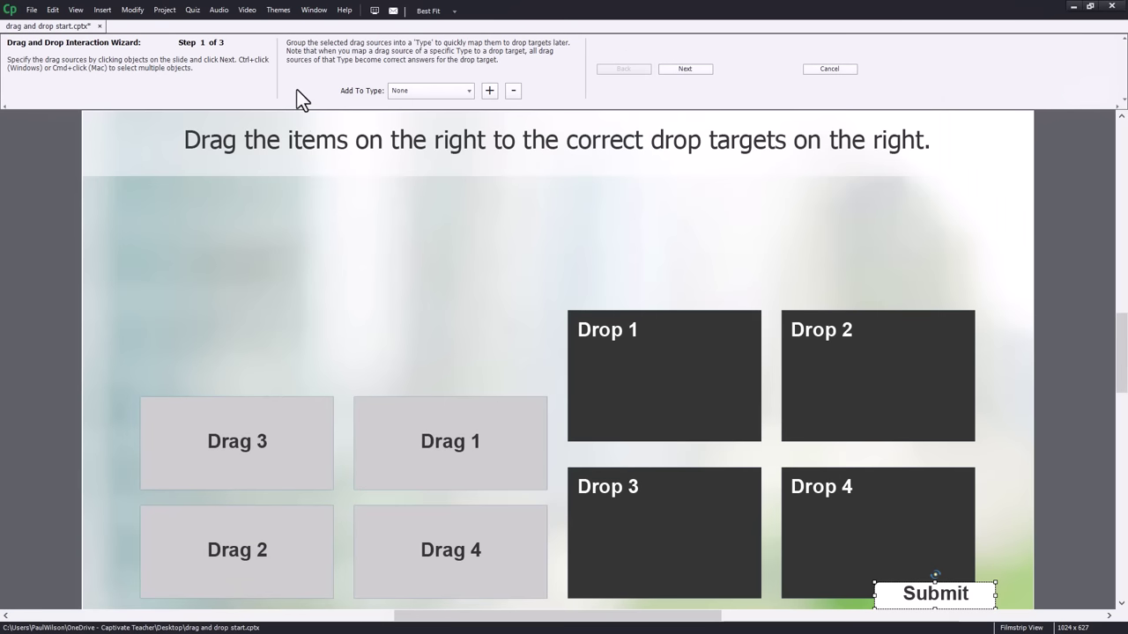
{"action": "left_click", "coordinate": [524, 455]}
{"action": "left_click", "coordinate": [287, 434], "text": "ctrl"}
{"action": "left_click", "coordinate": [273, 575], "text": "ctrl"}
{"action": "left_click", "coordinate": [452, 581], "text": "ctrl"}
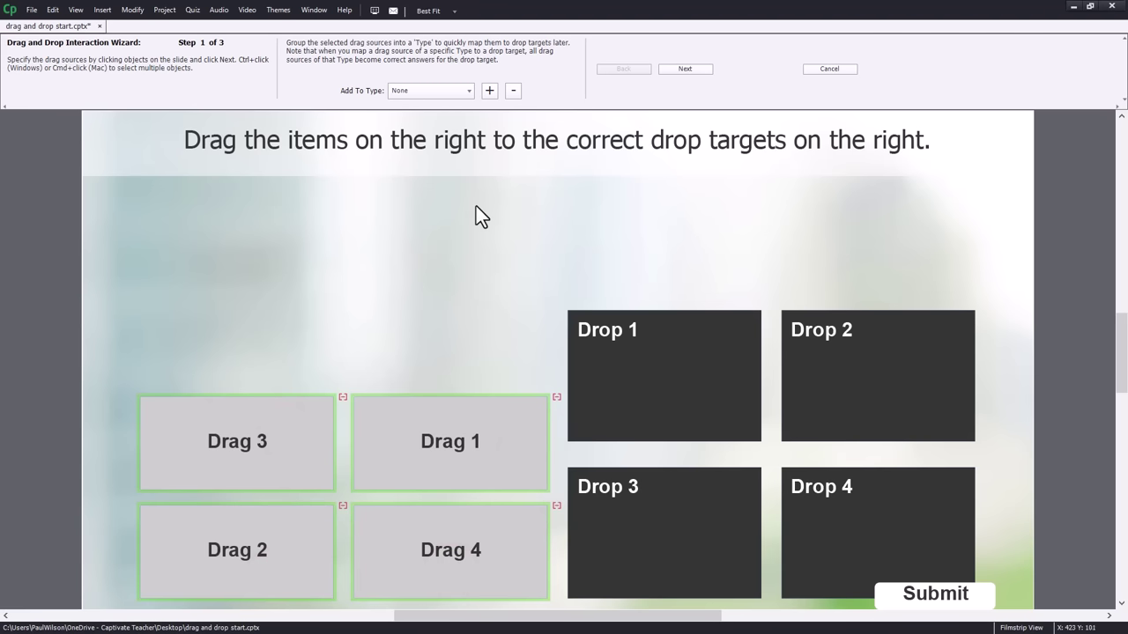
{"action": "left_click", "coordinate": [696, 70]}
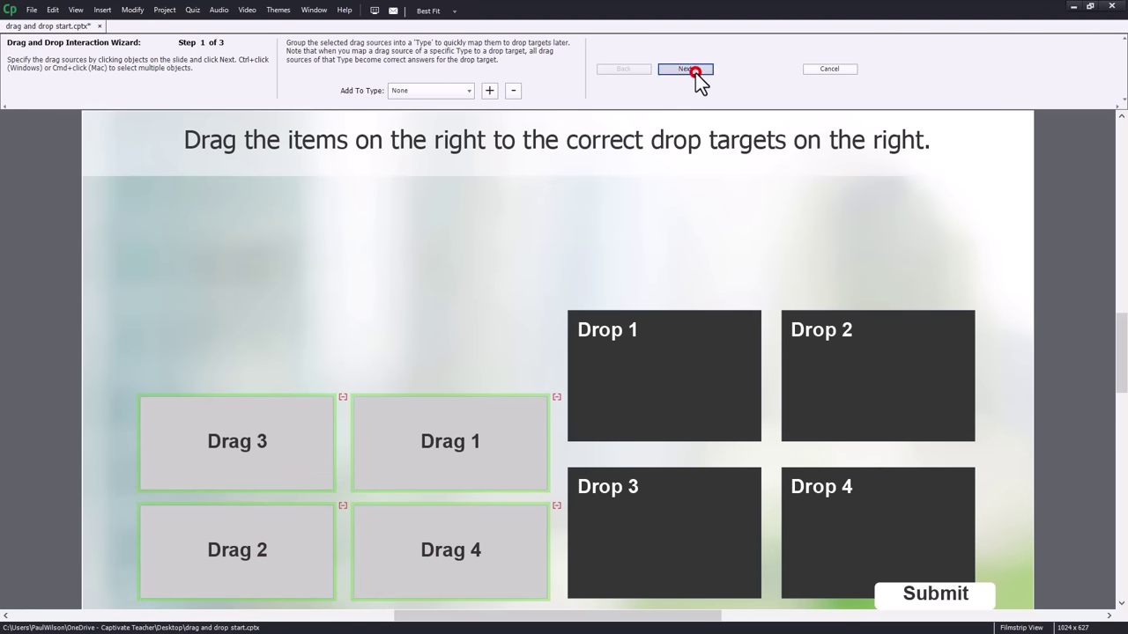
Specify the Drop 1, Drop 2, Drop 3 and Drop 4 shapes as the interaction's drop targets.
{"action": "left_click", "coordinate": [696, 364]}
{"action": "left_click", "coordinate": [908, 348], "text": "ctrl"}
{"action": "left_click", "coordinate": [683, 518], "text": "ctrl"}
{"action": "left_click", "coordinate": [822, 529], "text": "ctrl"}
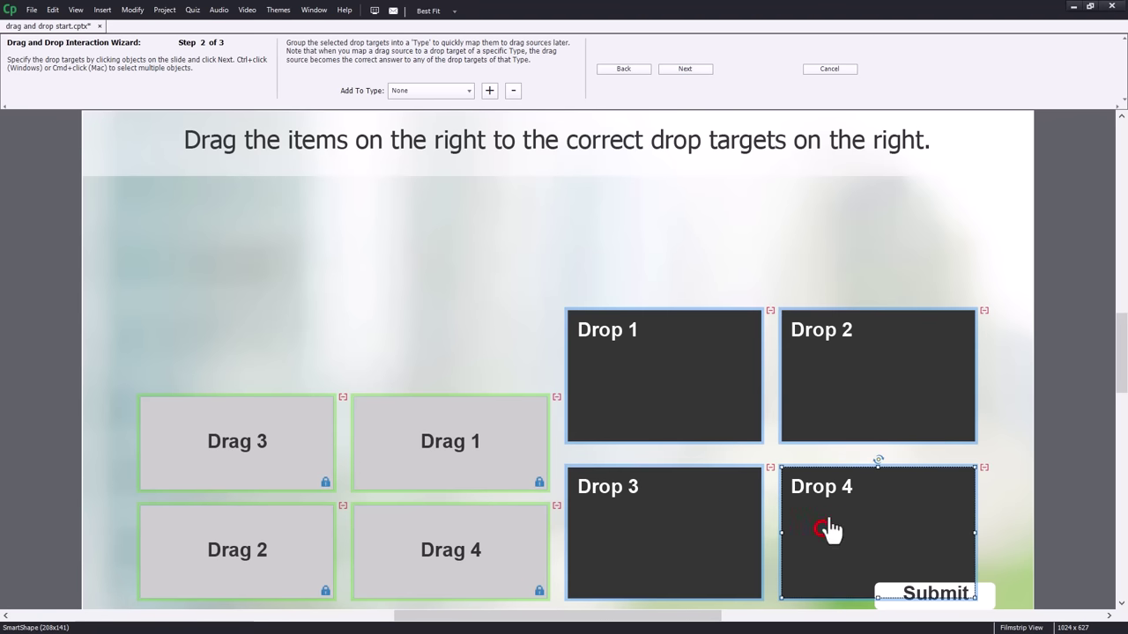
{"action": "left_click", "coordinate": [704, 69]}
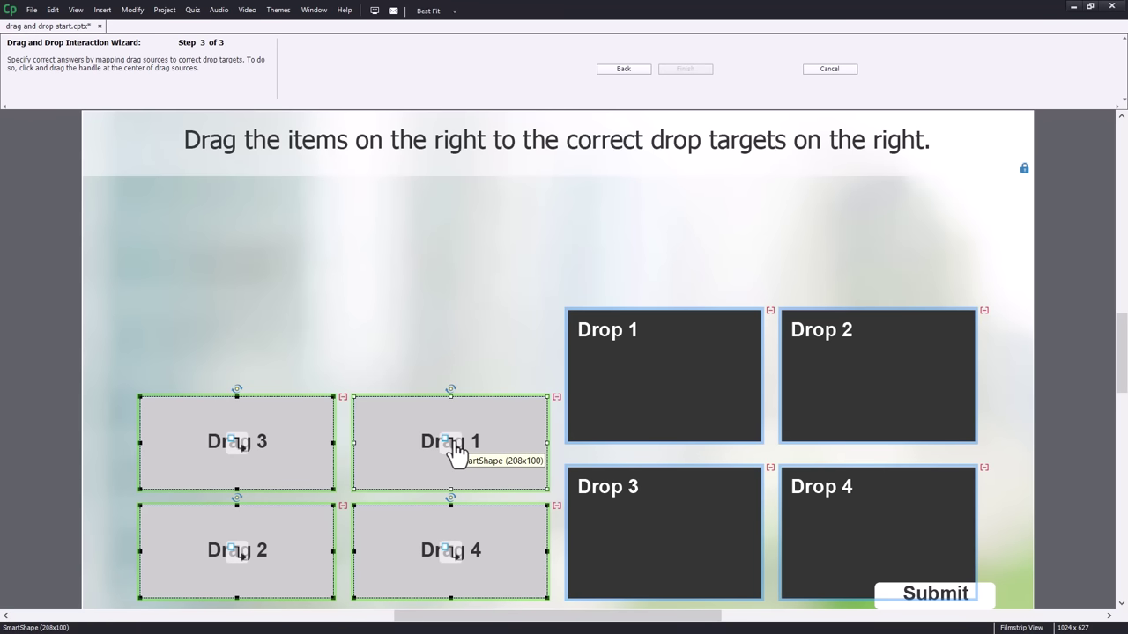
Map Drag 1 to Drop 1 and move the success and failure captions to the empty area above the drag shapes.
{"action": "left_click_drag", "start_coordinate": [453, 445], "coordinate": [606, 384]}
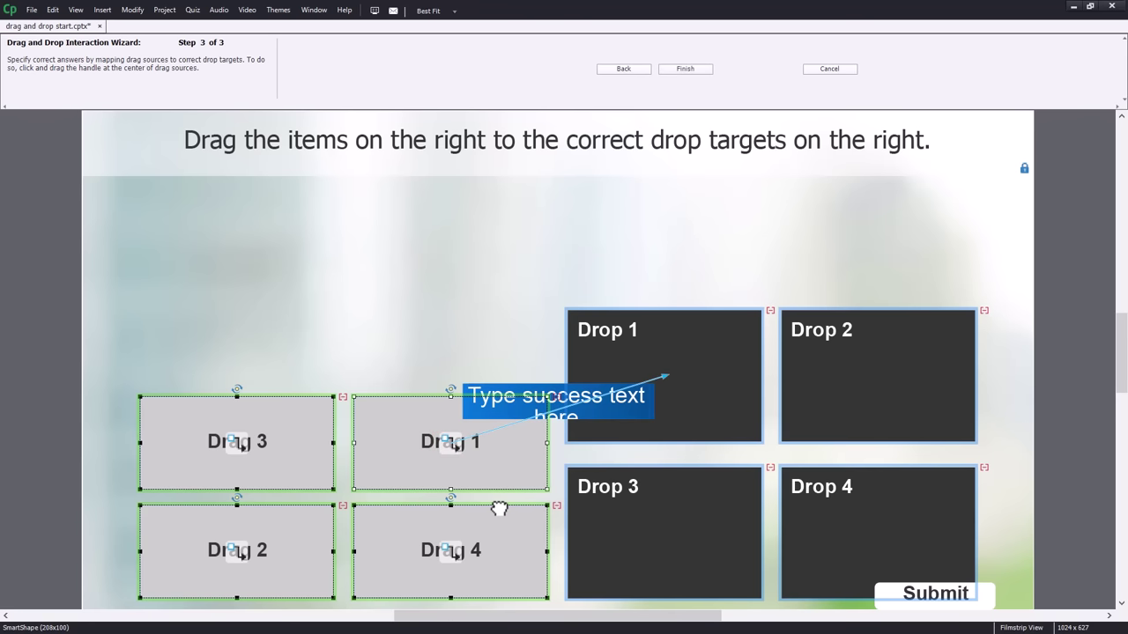
{"action": "left_click", "coordinate": [555, 394]}
{"action": "left_click_drag", "start_coordinate": [515, 356], "coordinate": [275, 234]}
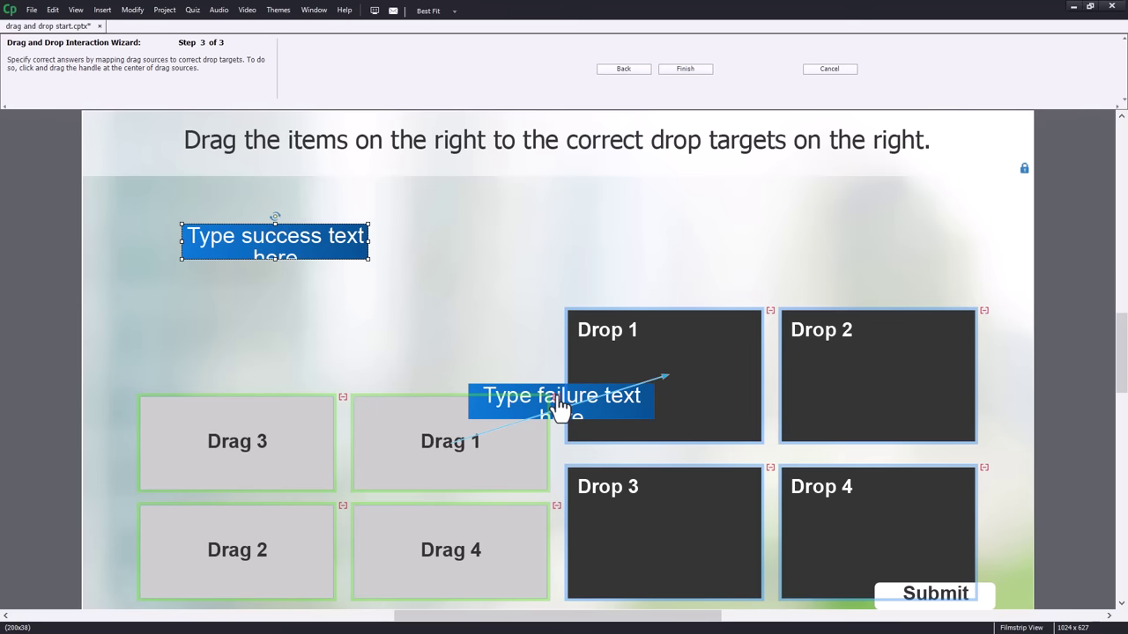
{"action": "left_click_drag", "start_coordinate": [555, 395], "coordinate": [326, 293]}
{"action": "left_click_drag", "start_coordinate": [500, 399], "coordinate": [293, 300]}
Map Drag 3 to Drop 3, Drag 2 to Drop 2 and Drag 4 to Drop 4, and finish the interaction wizard.
{"action": "left_click", "coordinate": [241, 433]}
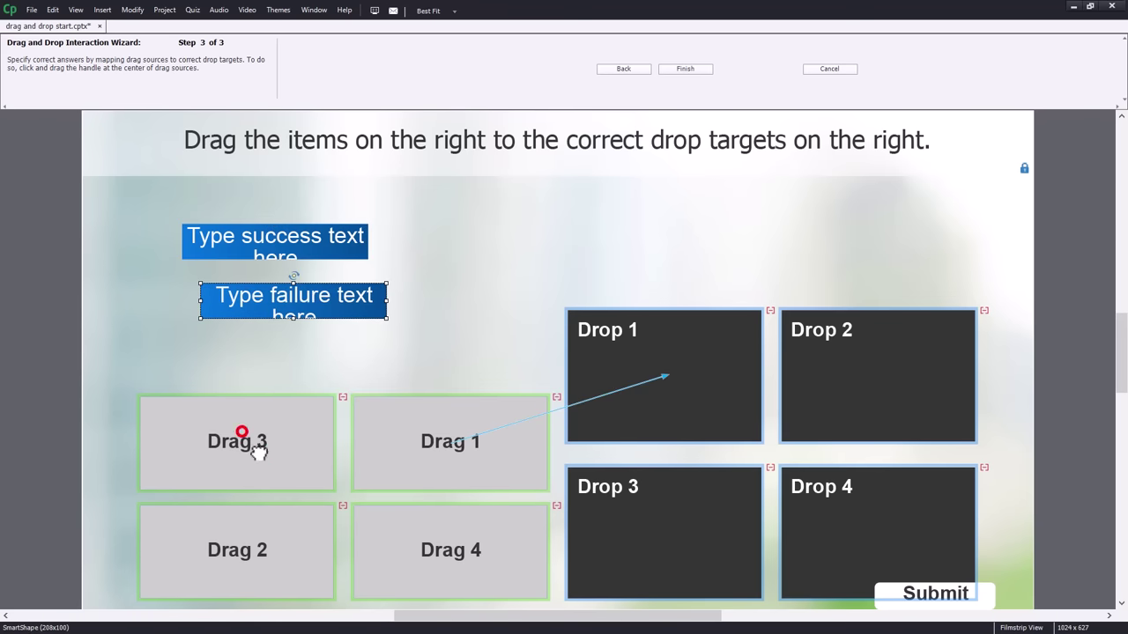
{"action": "left_click_drag", "start_coordinate": [238, 443], "coordinate": [700, 535]}
{"action": "left_click", "coordinate": [250, 550]}
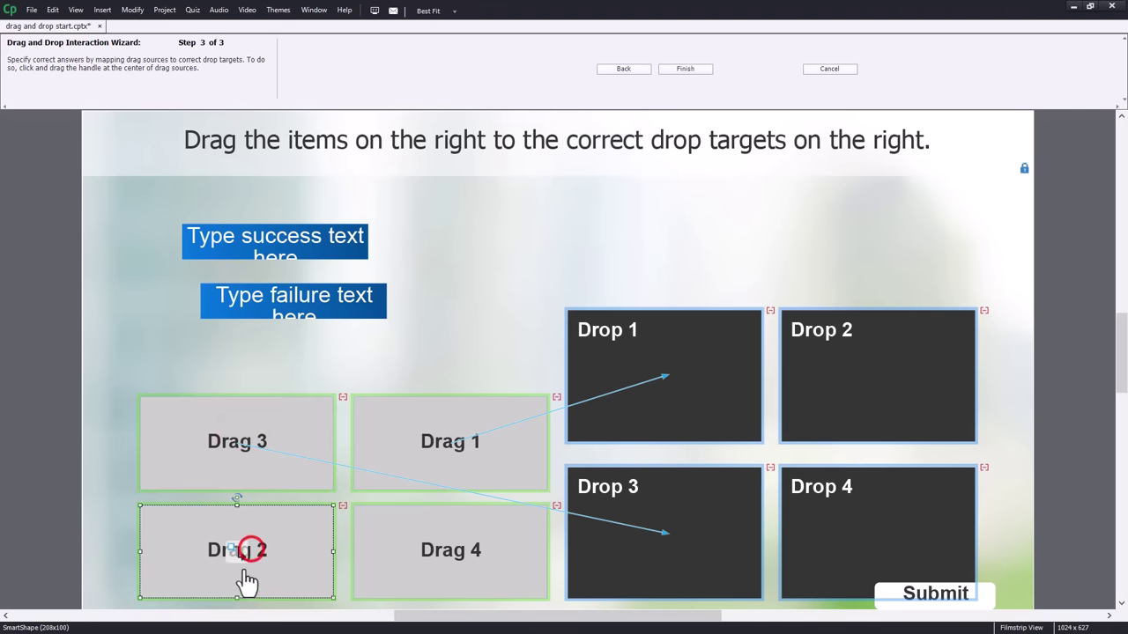
{"action": "left_click_drag", "start_coordinate": [238, 551], "coordinate": [858, 407]}
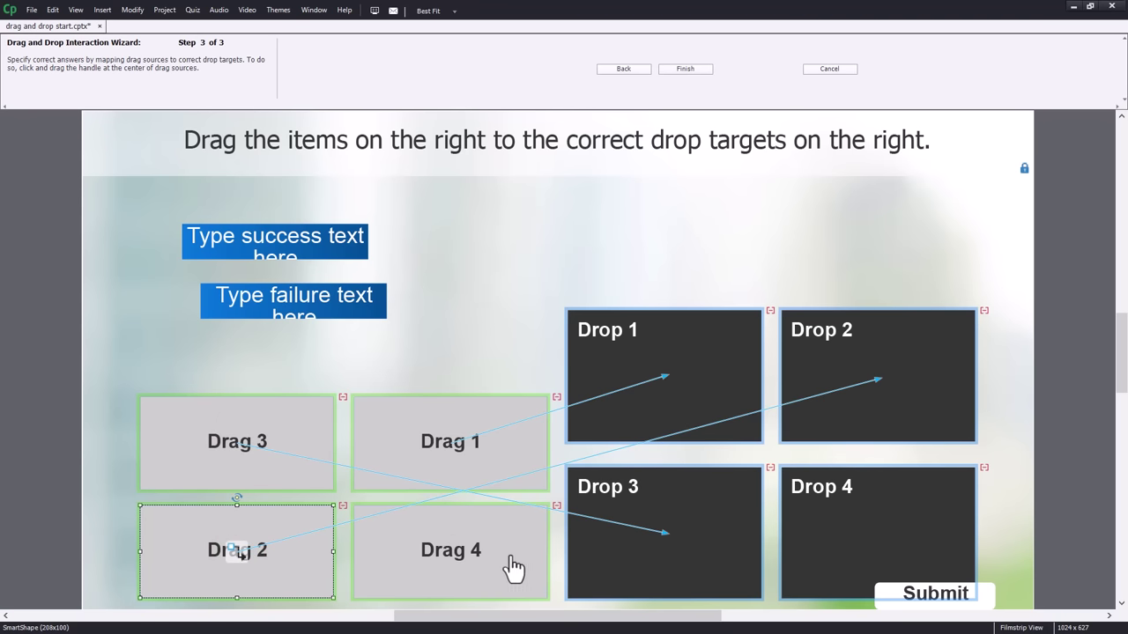
{"action": "left_click", "coordinate": [459, 552]}
{"action": "left_click_drag", "start_coordinate": [450, 552], "coordinate": [833, 525]}
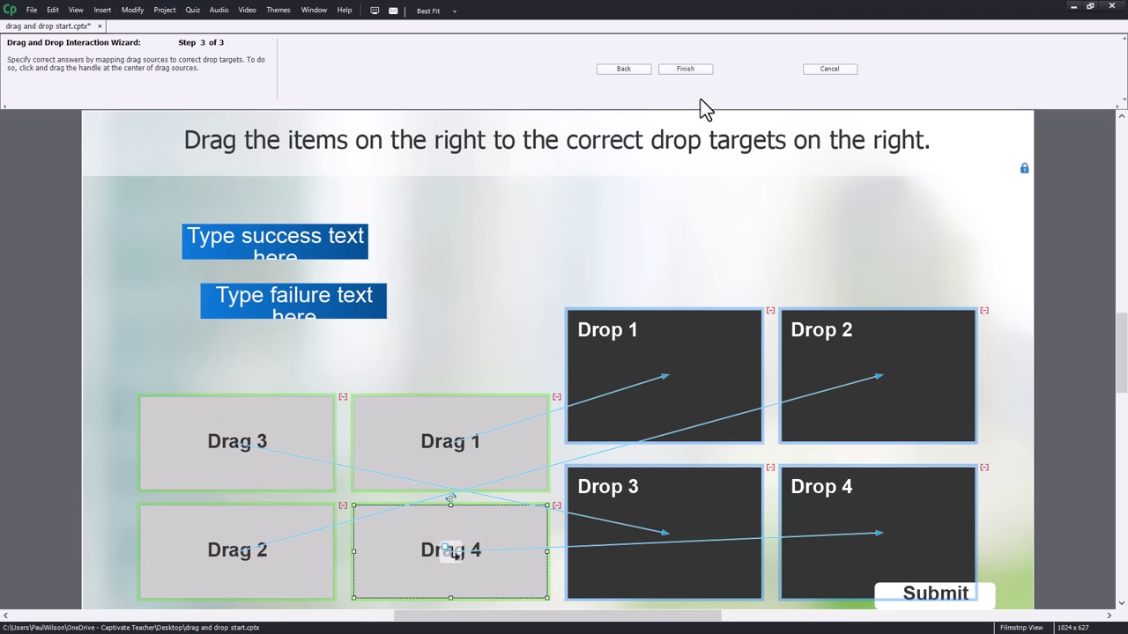
{"action": "left_click", "coordinate": [692, 71]}
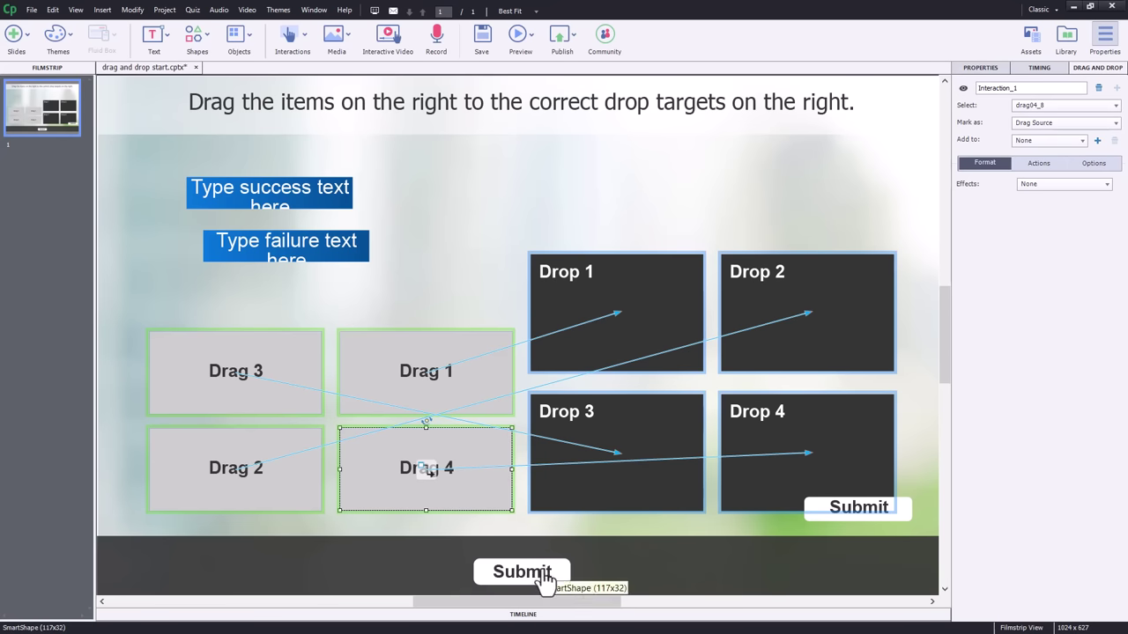
Move the interaction's own Submit button, overlapping Drop 4, off the slide into the area beside it.
{"action": "left_click_drag", "start_coordinate": [607, 601], "coordinate": [667, 611]}
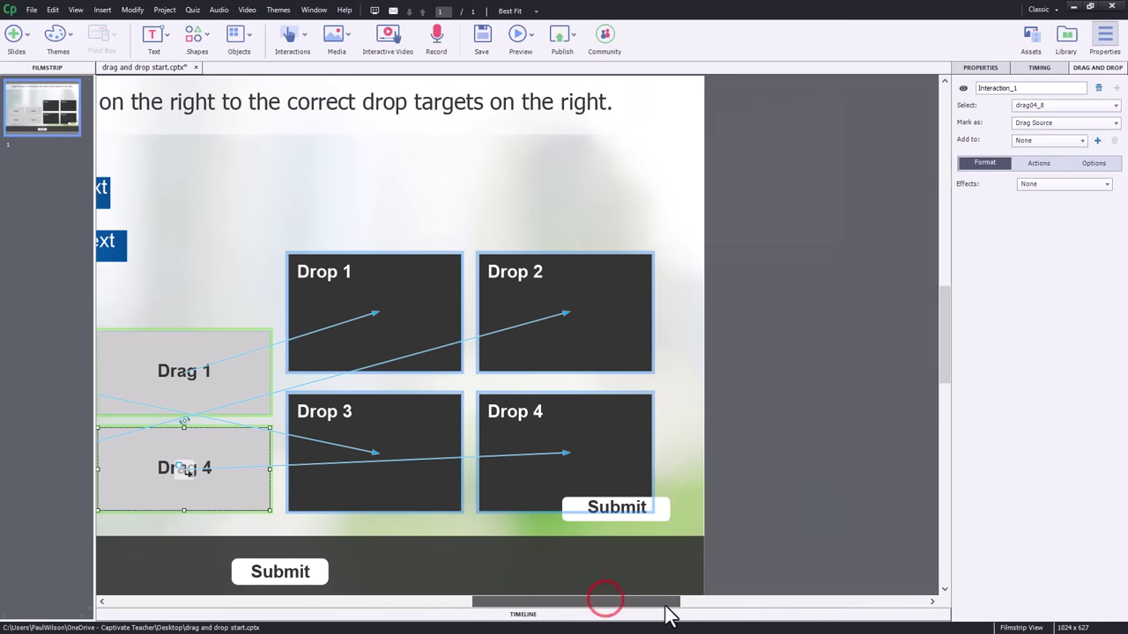
{"action": "left_click", "coordinate": [665, 520]}
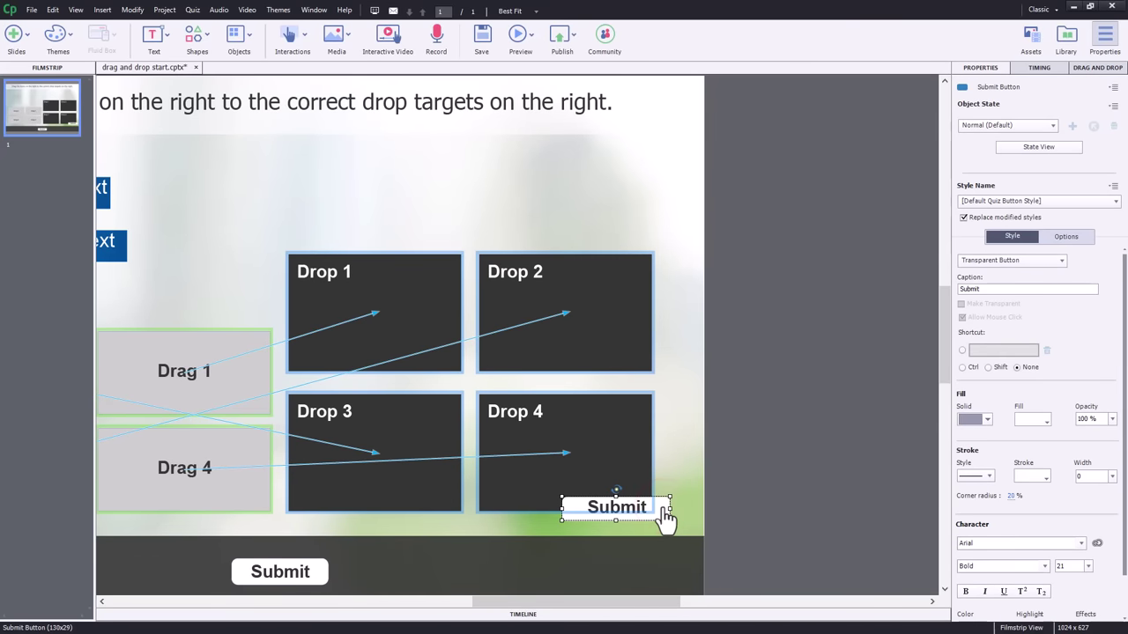
{"action": "left_click_drag", "start_coordinate": [665, 519], "coordinate": [864, 330]}
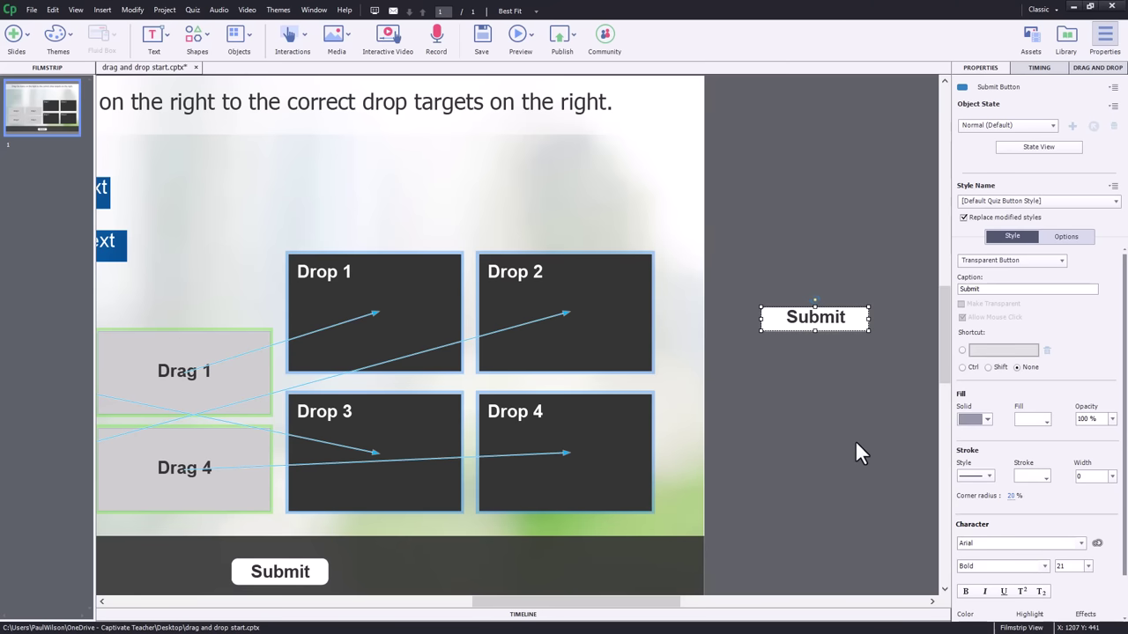
{"action": "left_click_drag", "start_coordinate": [636, 601], "coordinate": [610, 602]}
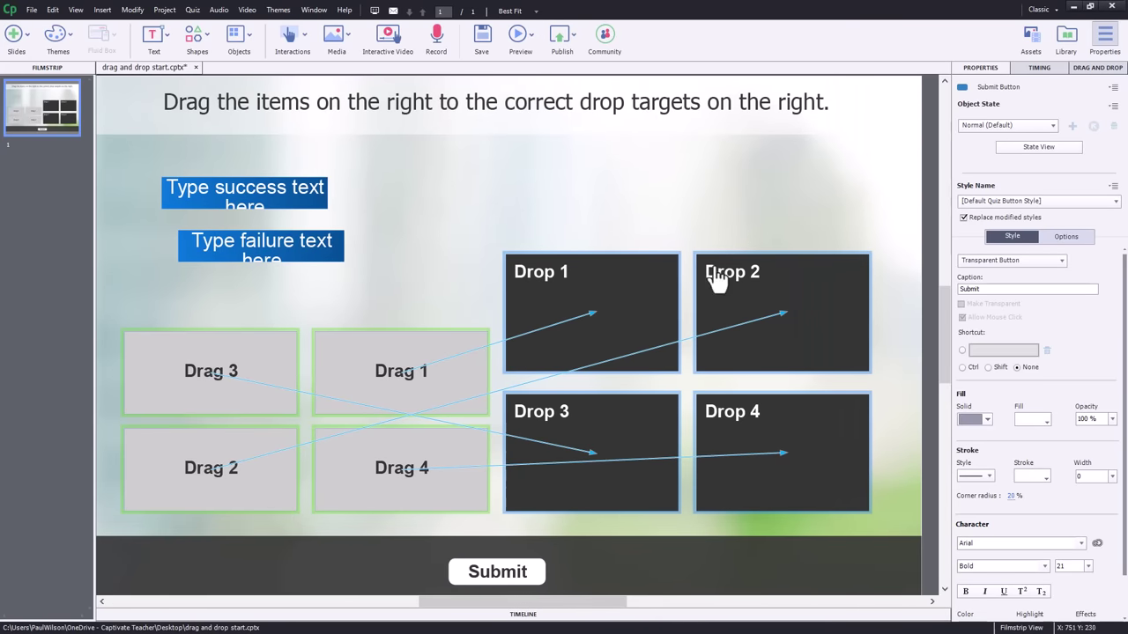
Set the snap anchor of all four drop targets to bottom centre.
{"action": "left_click", "coordinate": [1101, 70]}
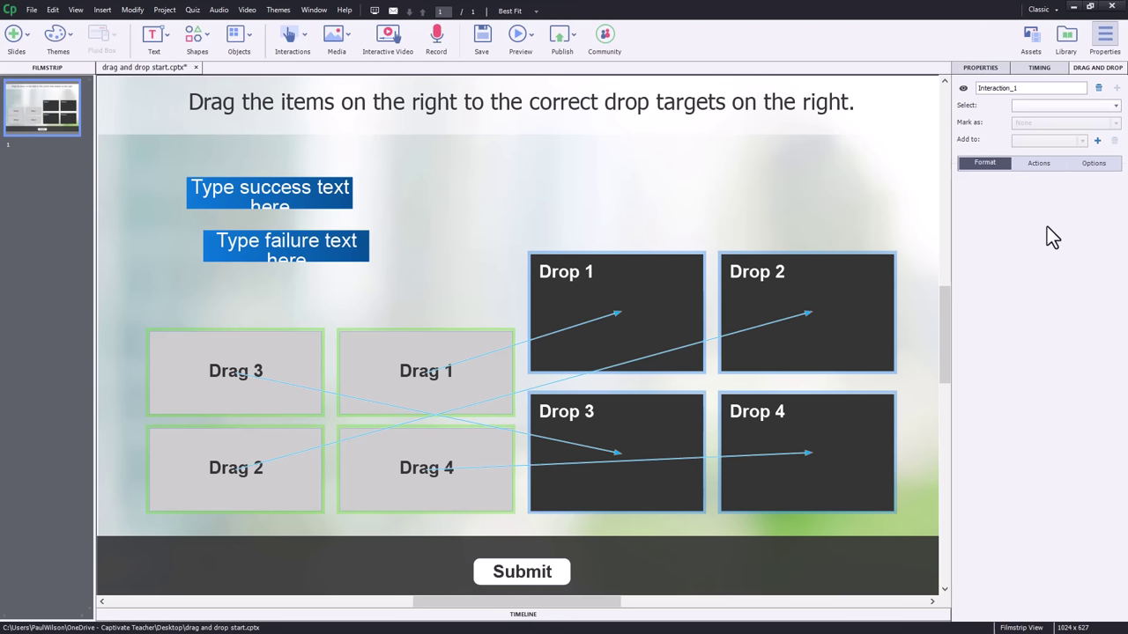
{"action": "left_click", "coordinate": [657, 284]}
{"action": "left_click", "coordinate": [820, 293]}
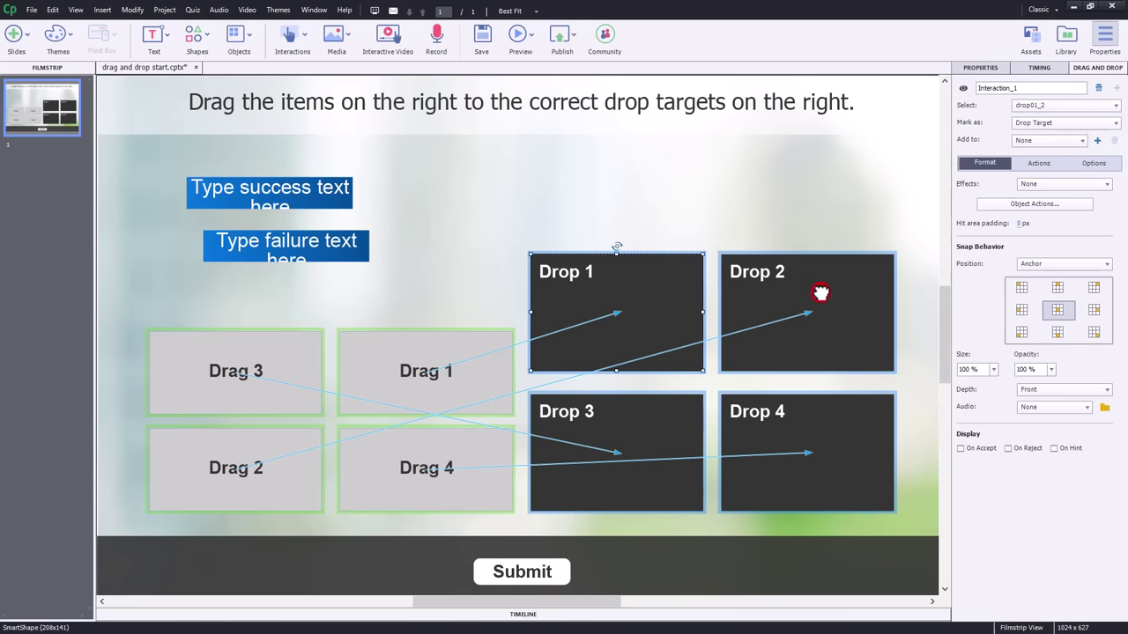
{"action": "left_click", "coordinate": [844, 438], "text": "ctrl"}
{"action": "left_click", "coordinate": [645, 420], "text": "ctrl"}
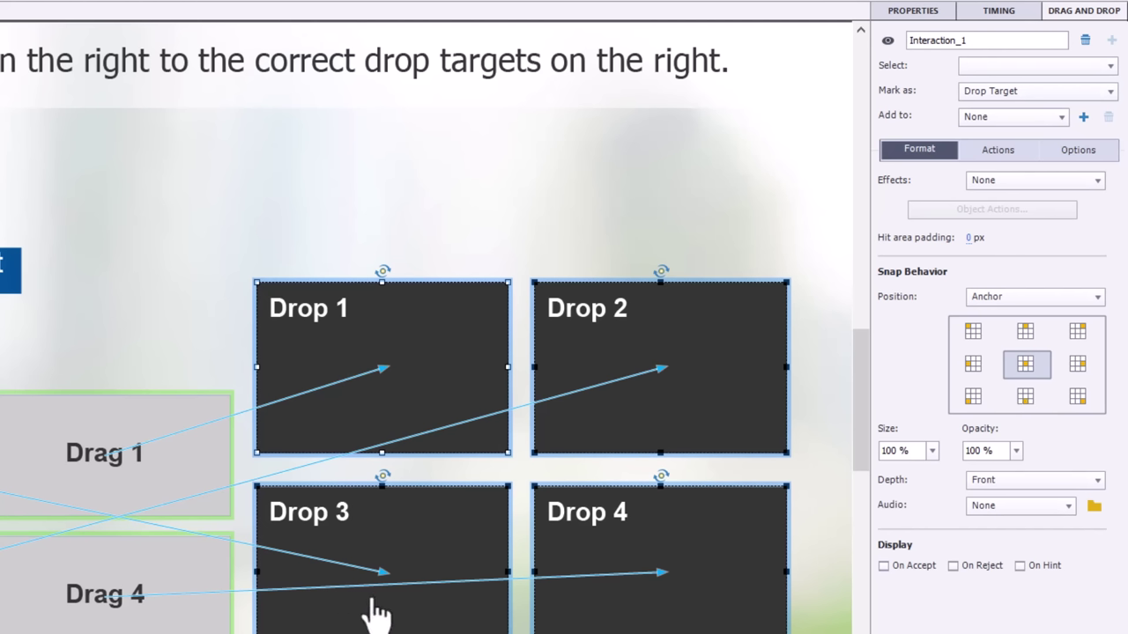
{"action": "left_click", "coordinate": [1027, 397]}
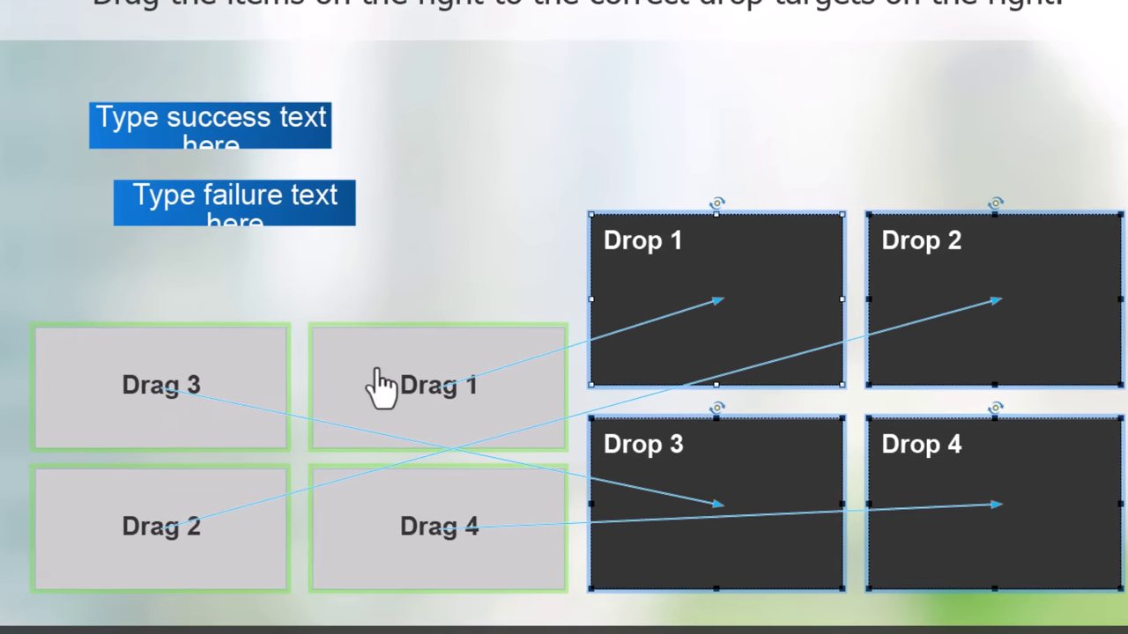
Apply the Zoom In effect to all four drag sources.
{"action": "left_click", "coordinate": [375, 374]}
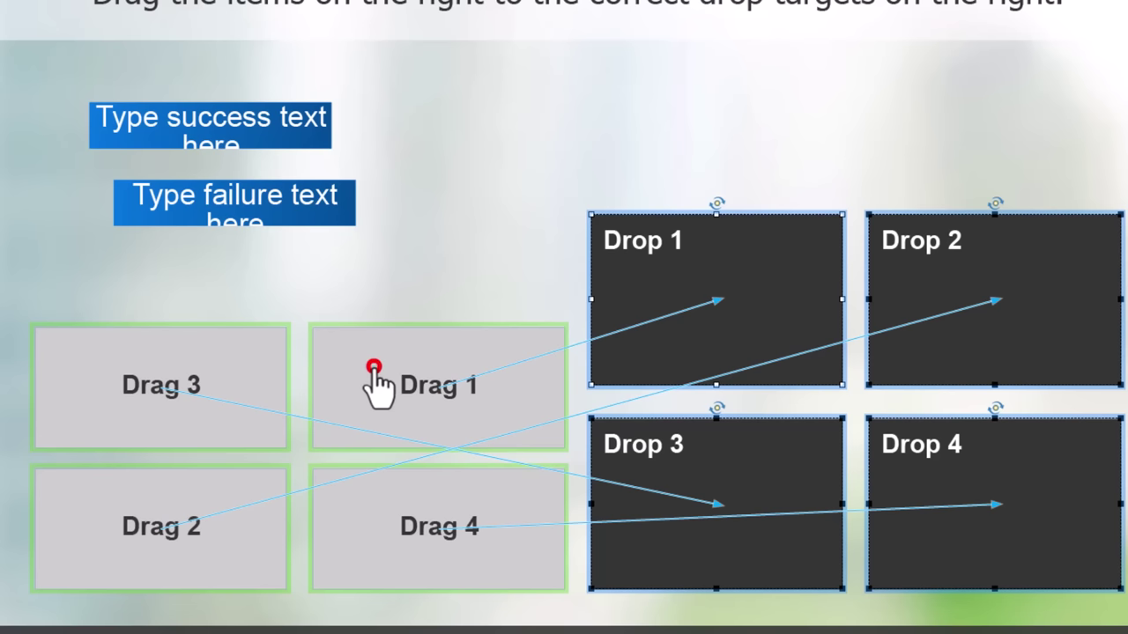
{"action": "left_click", "coordinate": [236, 354], "text": "shift"}
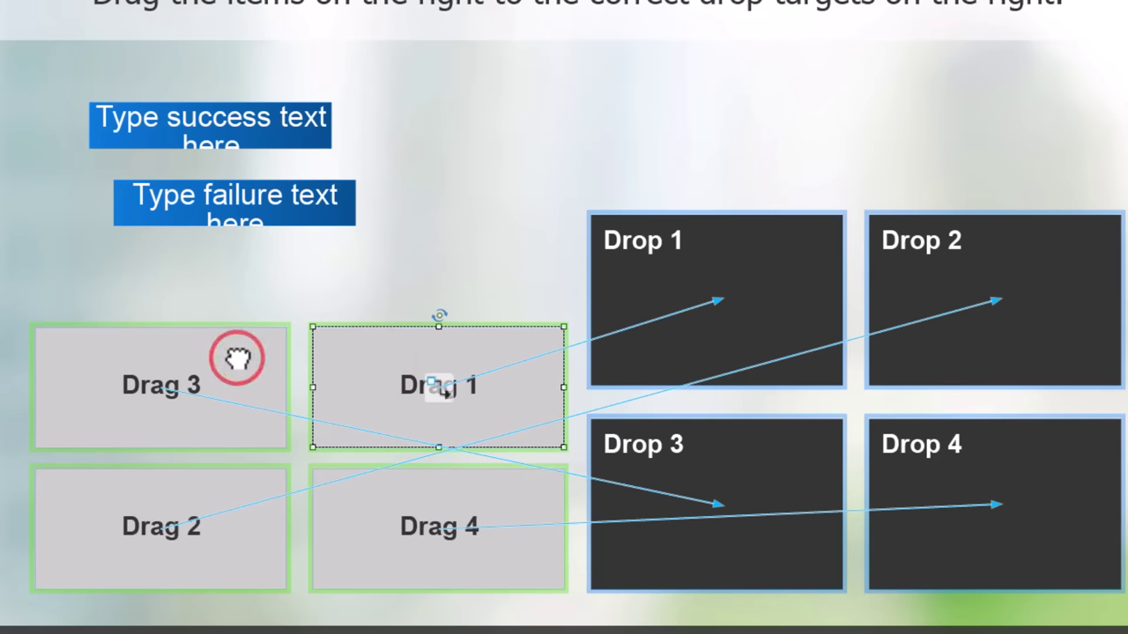
{"action": "left_click", "coordinate": [239, 498], "text": "shift"}
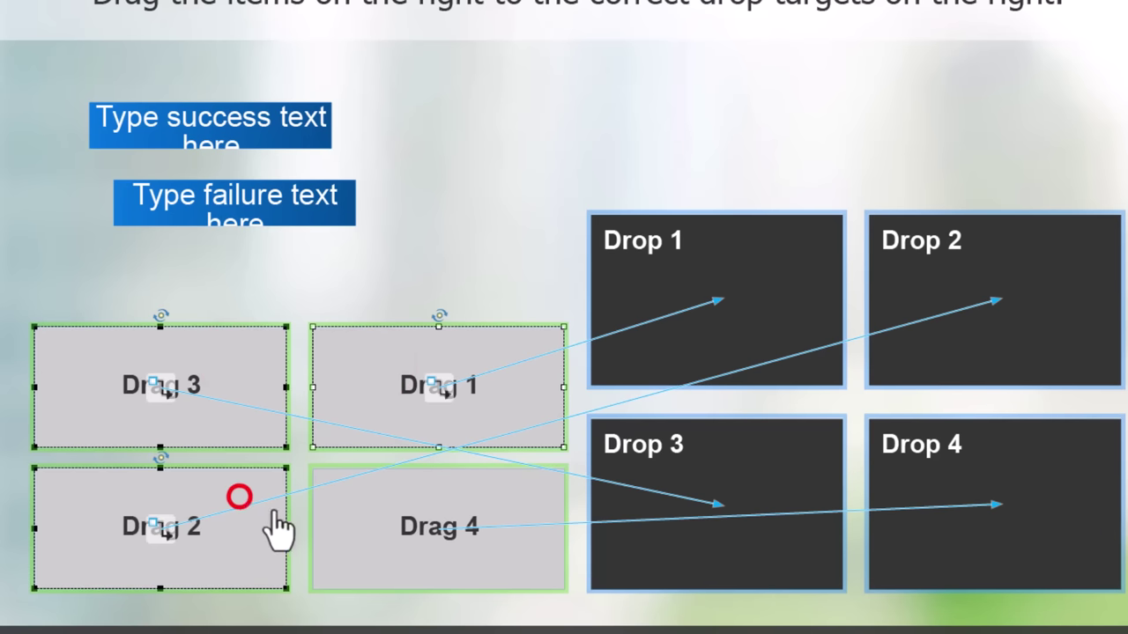
{"action": "left_click", "coordinate": [379, 524], "text": "shift"}
{"action": "left_click", "coordinate": [1021, 183]}
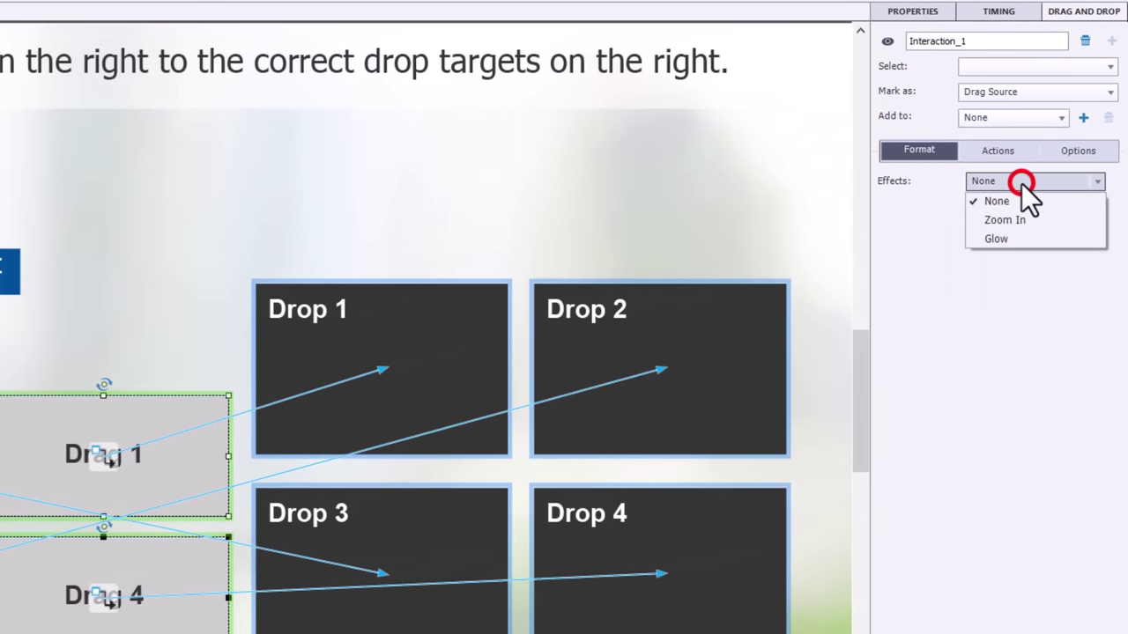
{"action": "left_click", "coordinate": [1013, 227]}
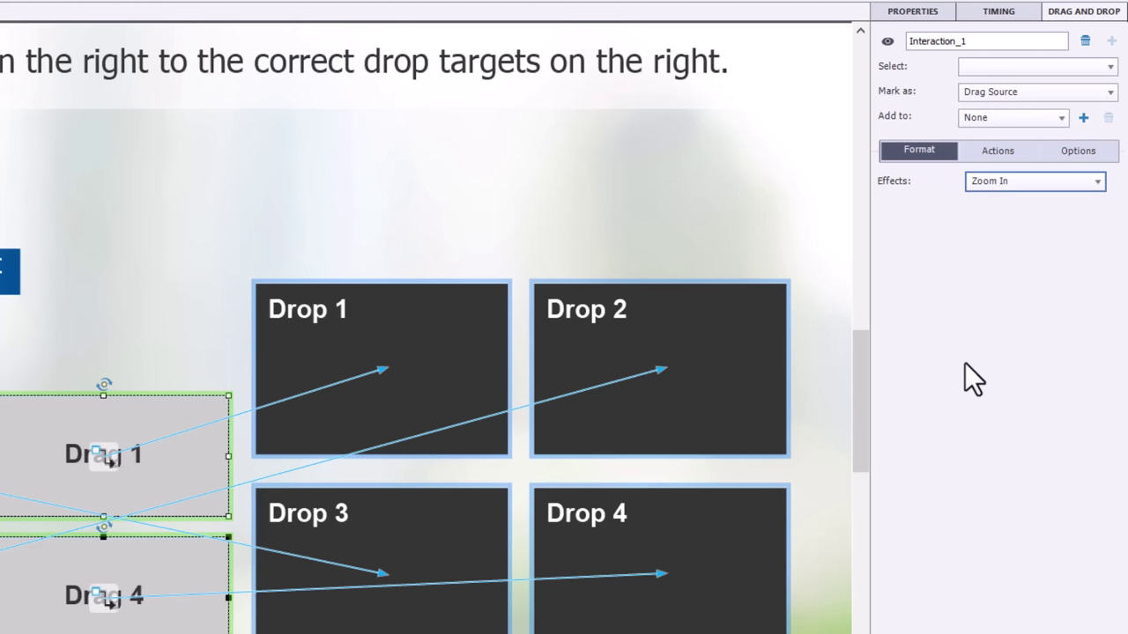
Set the drag-and-drop interaction's On Success action to No Action.
{"action": "left_click", "coordinate": [829, 295]}
{"action": "left_click", "coordinate": [1009, 150]}
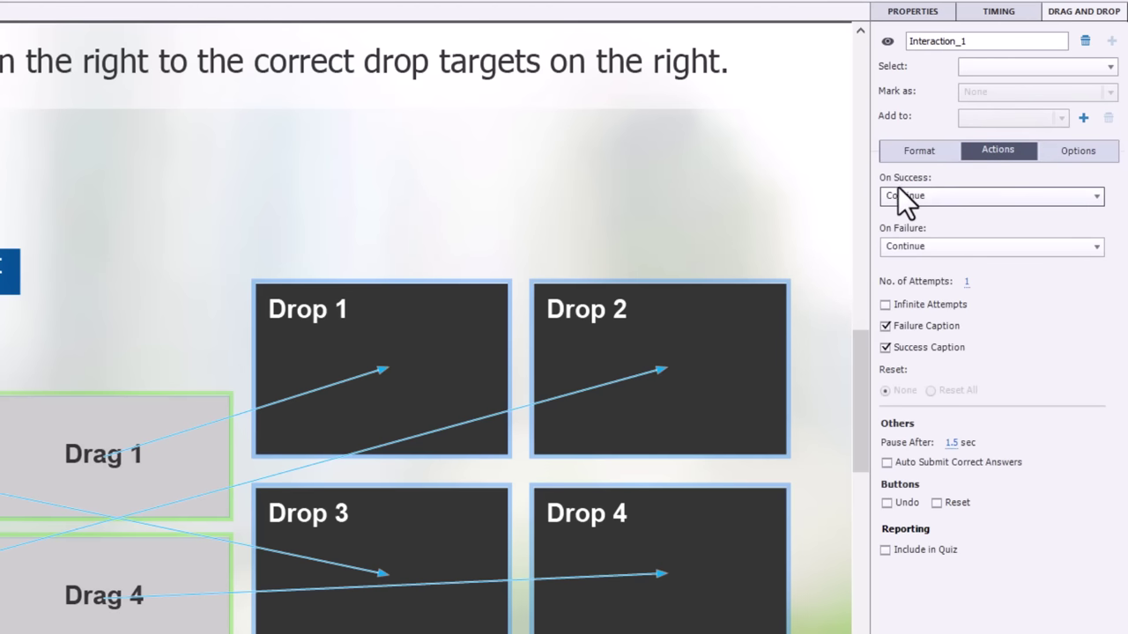
{"action": "left_click", "coordinate": [964, 197]}
{"action": "scroll", "coordinate": [964, 197], "scroll_direction": "down", "scroll_amount": 1}
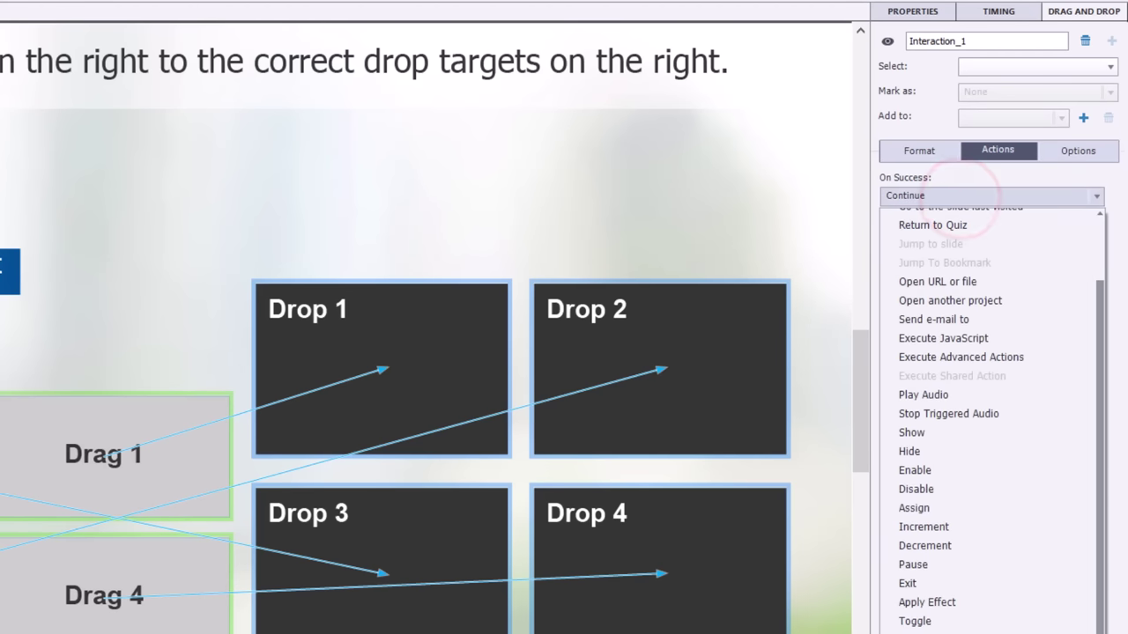
{"action": "left_click", "coordinate": [959, 364]}
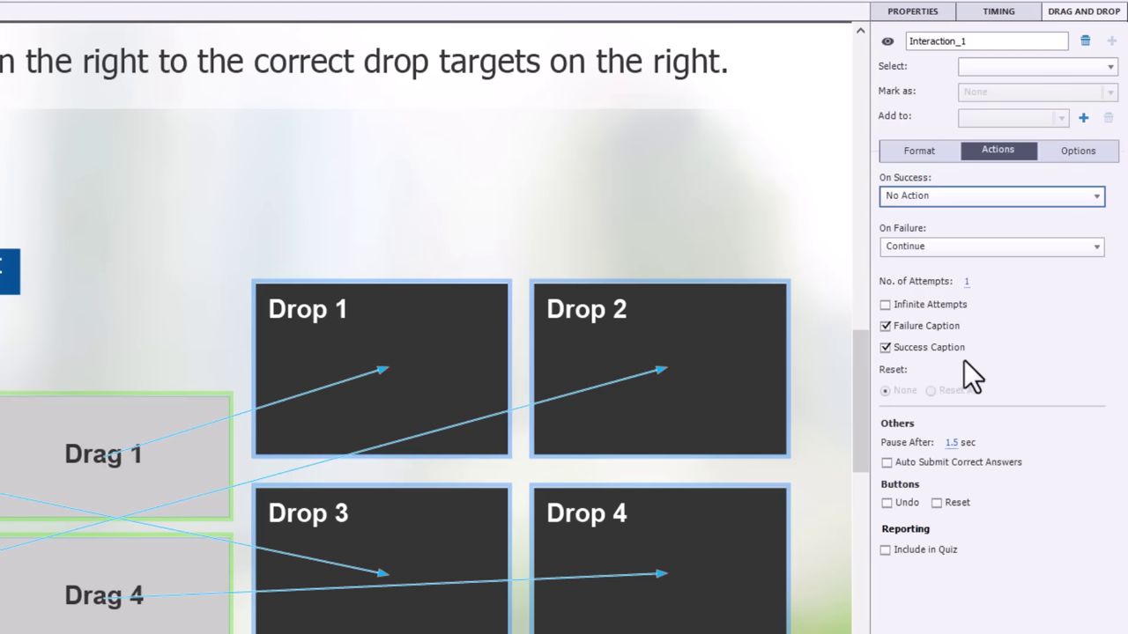
Allow infinite attempts for the interaction, turn off its failure caption and enable automatic submission of correct answers.
{"action": "left_click", "coordinate": [924, 303]}
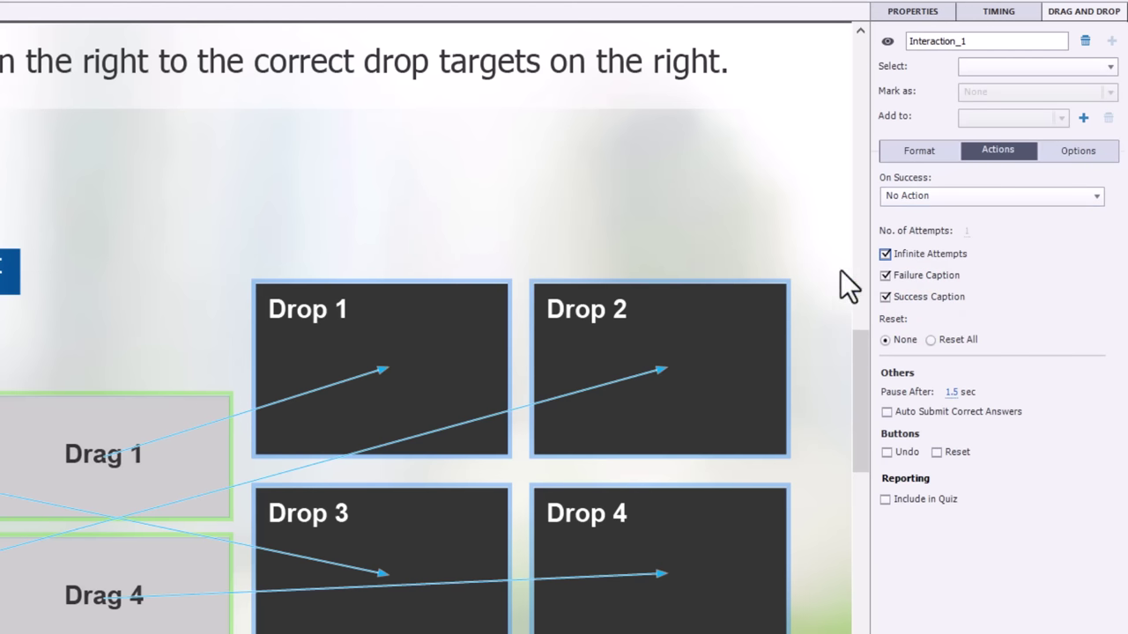
{"action": "left_click", "coordinate": [886, 275]}
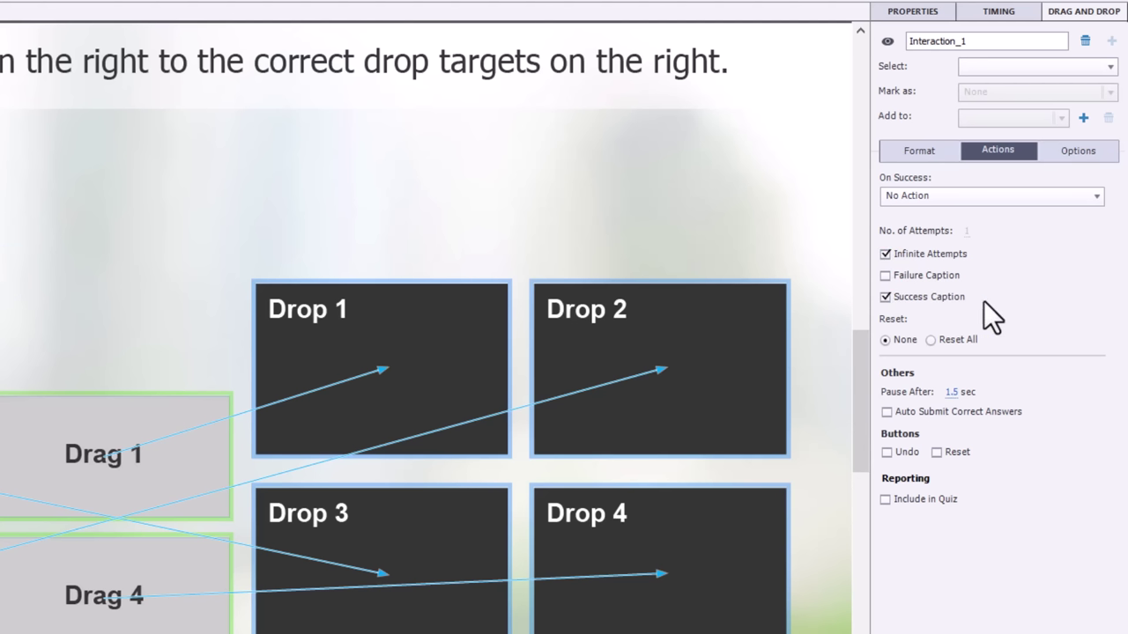
{"action": "left_click", "coordinate": [886, 411]}
Allow dropped sources in the interaction to be dragged again.
{"action": "left_click", "coordinate": [1071, 151]}
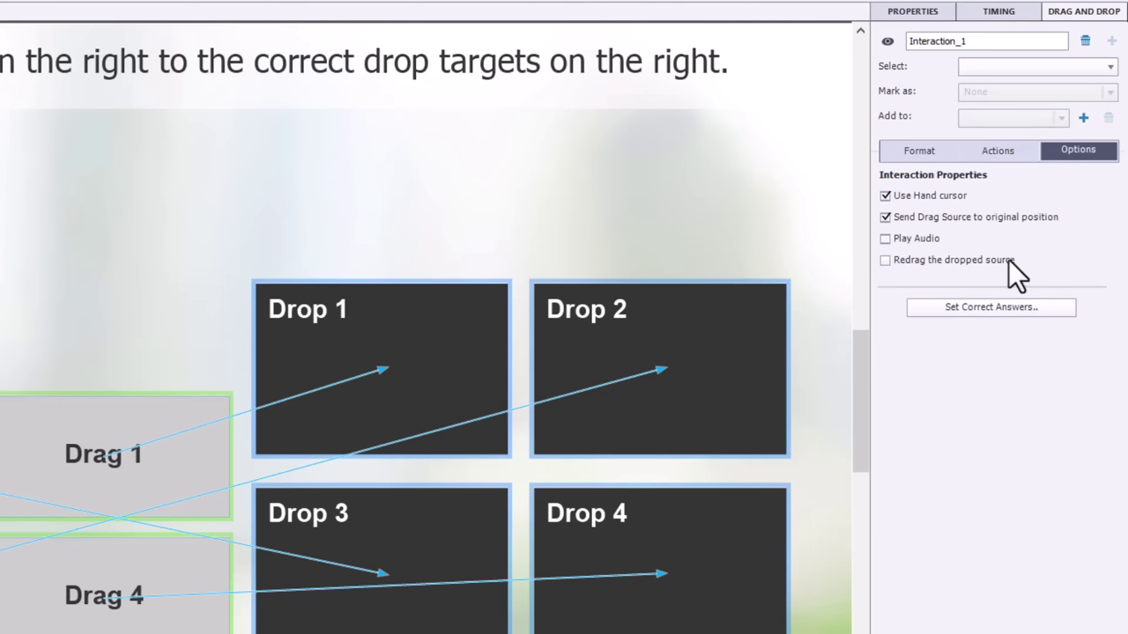
{"action": "left_click", "coordinate": [885, 261]}
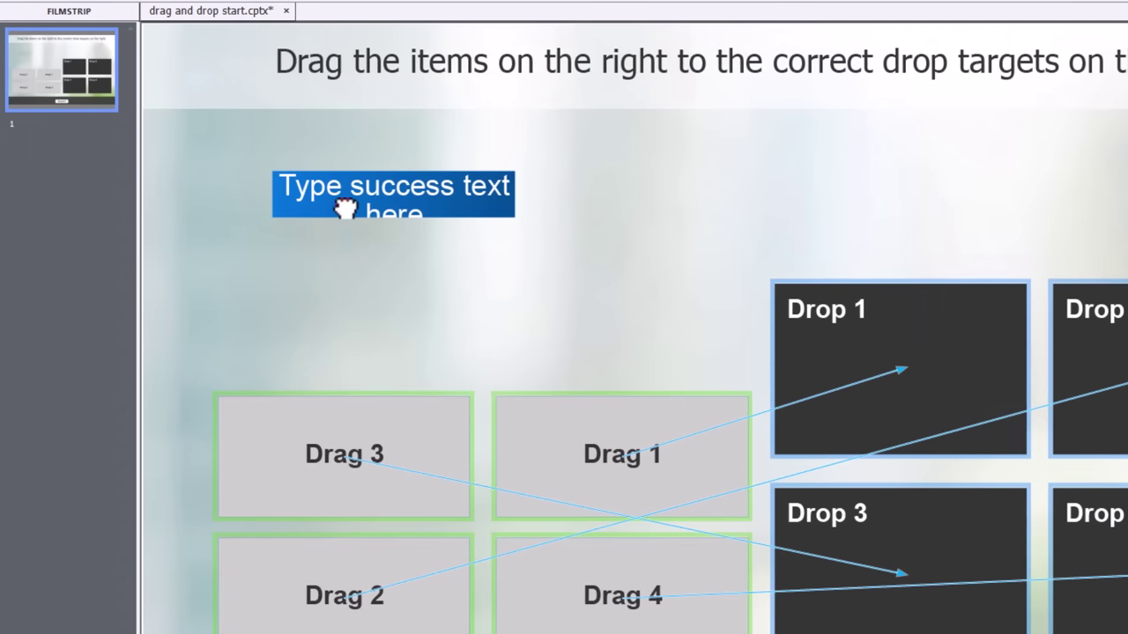
Enlarge the success caption to fill the space above the drag sources and change its text to "Great Job! You got the right combination of drag and drops!".
{"action": "left_click", "coordinate": [344, 209]}
{"action": "left_click_drag", "start_coordinate": [517, 219], "coordinate": [699, 352]}
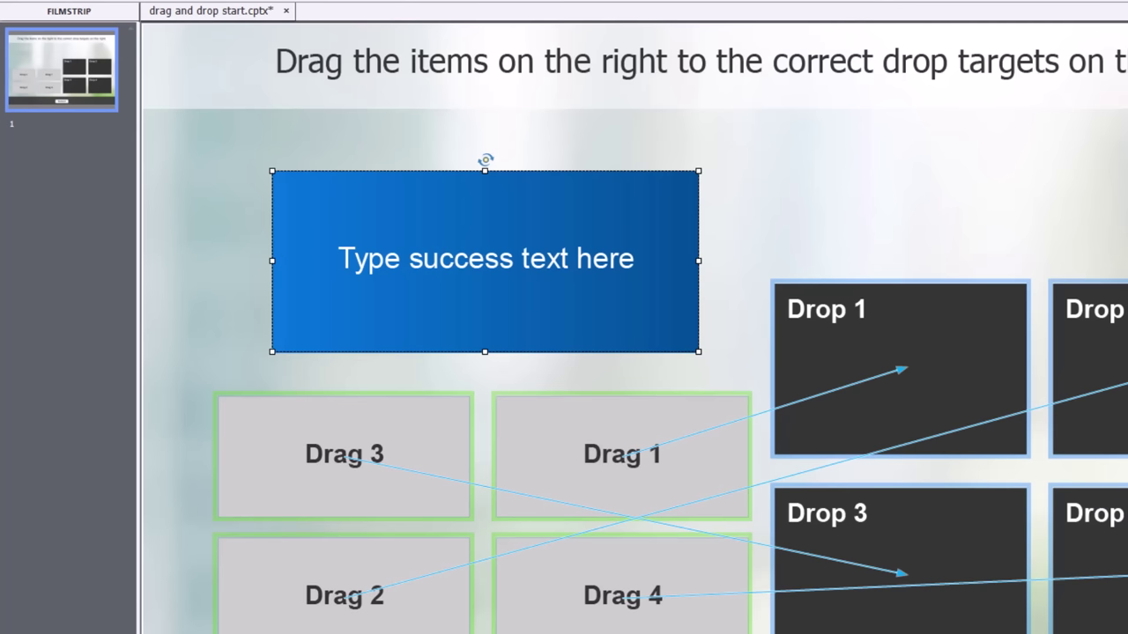
{"action": "double_click", "coordinate": [491, 257]}
{"action": "type", "text": "Great Job! You got the right combination of drag and drops!"}
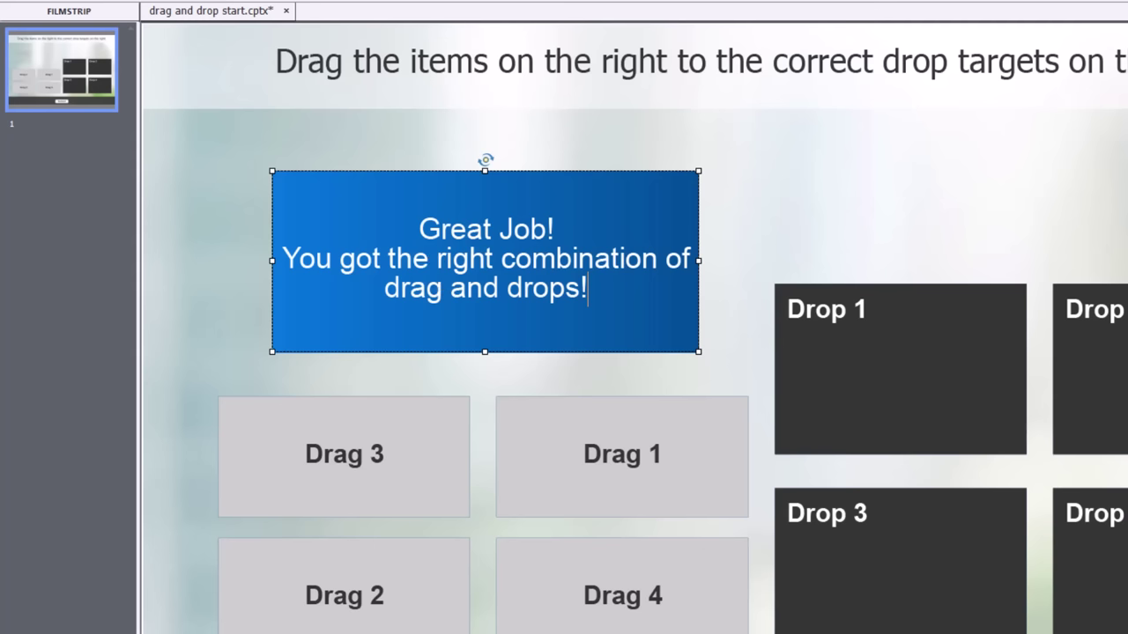
{"action": "key", "text": "Escape"}
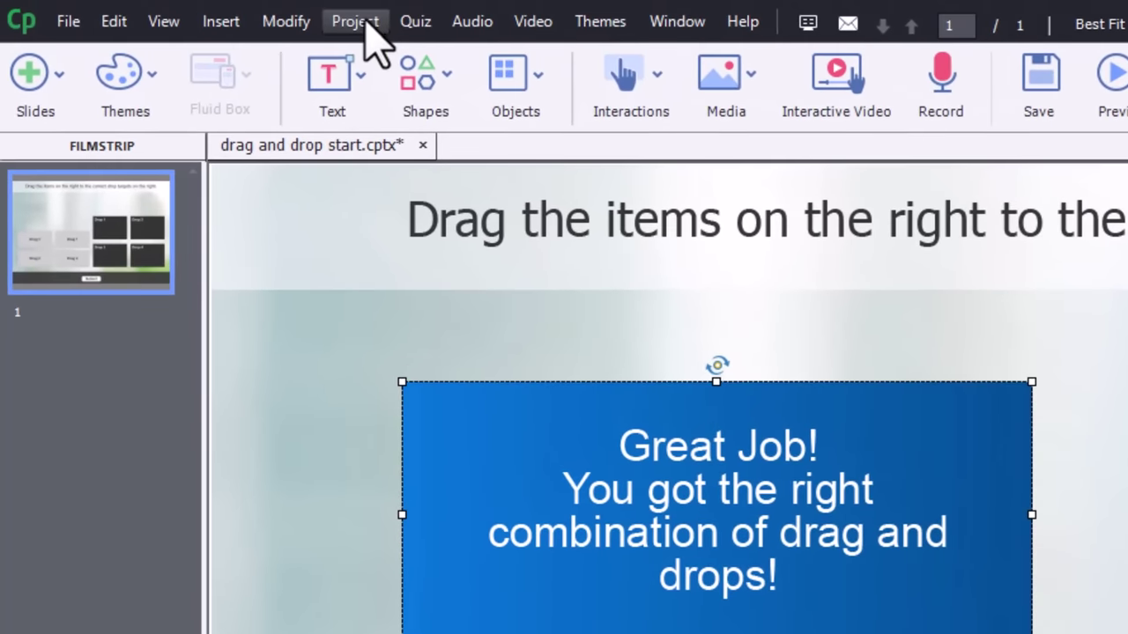
Create a user variable named _drag01 with the value 0.
{"action": "left_click", "coordinate": [375, 25]}
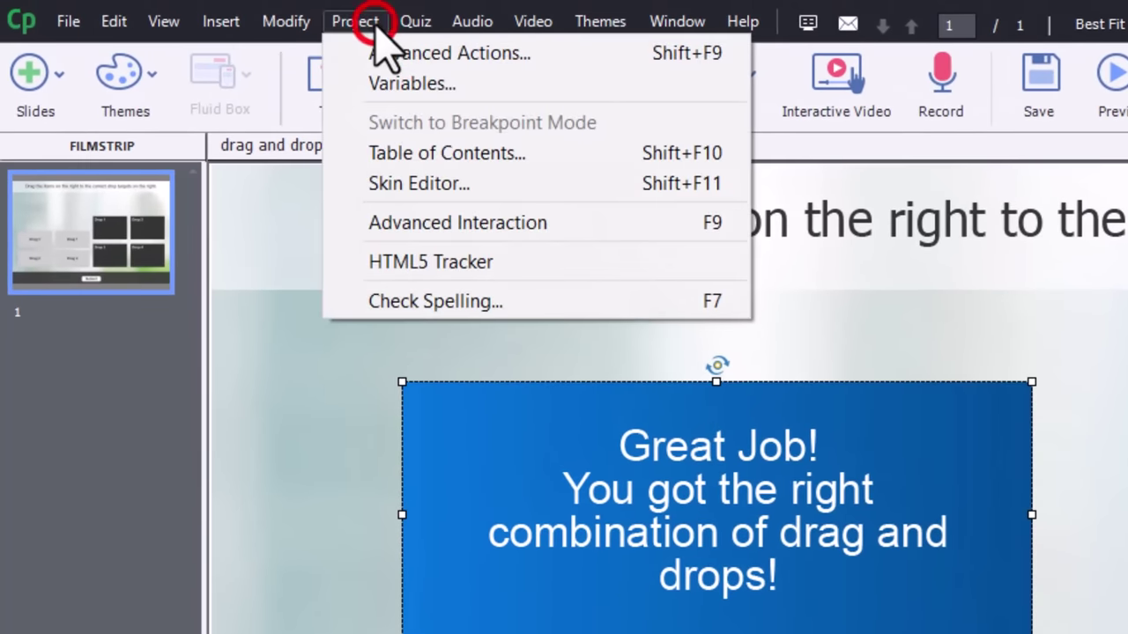
{"action": "left_click", "coordinate": [382, 85]}
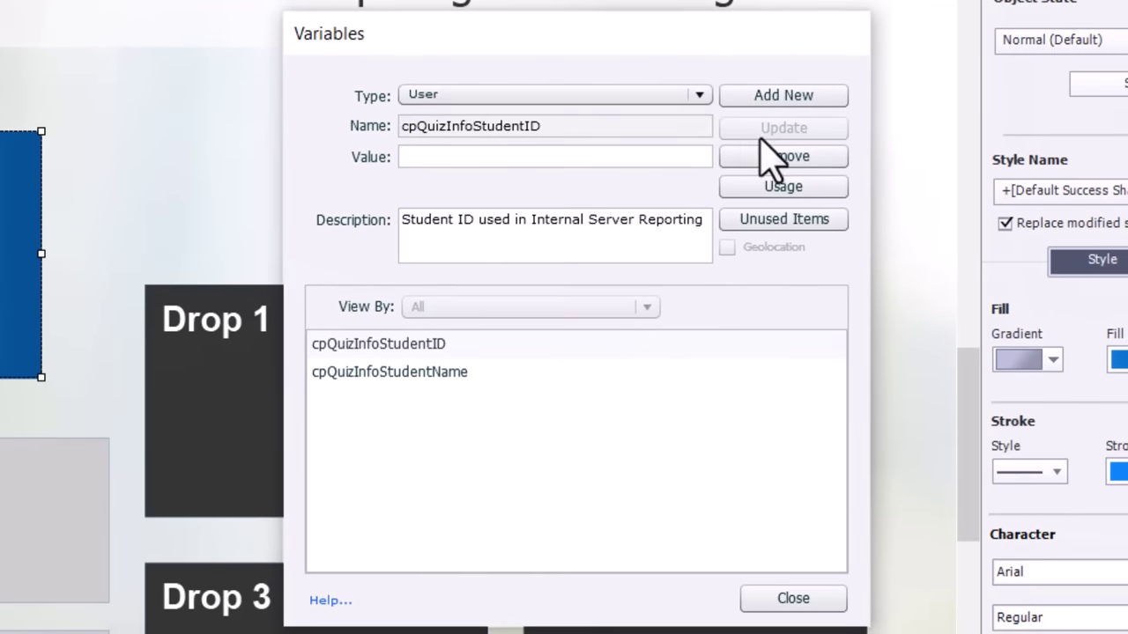
{"action": "left_click", "coordinate": [1076, 165]}
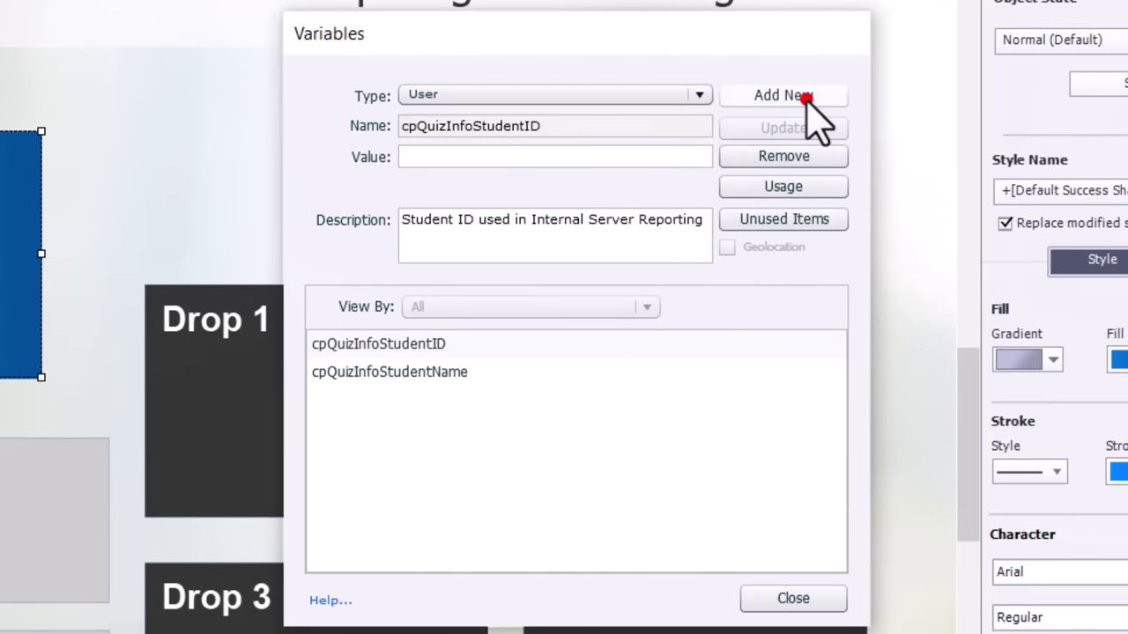
{"action": "type", "text": "_drag01"}
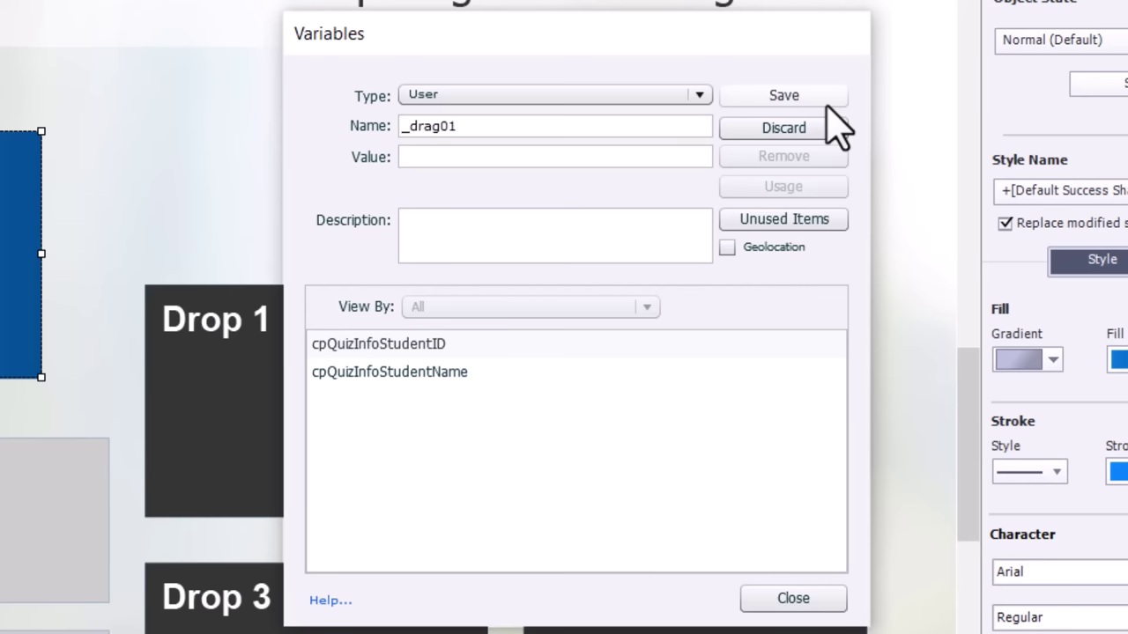
{"action": "key", "text": "ctrl+a"}
{"action": "key", "text": "ctrl+c"}
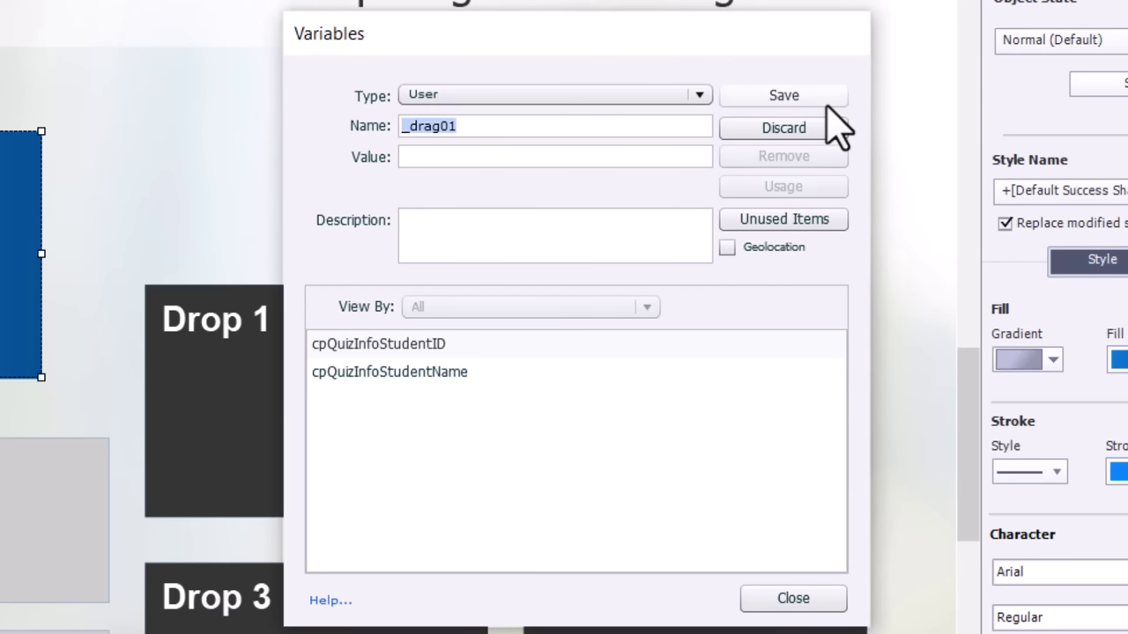
{"action": "left_click", "coordinate": [440, 159]}
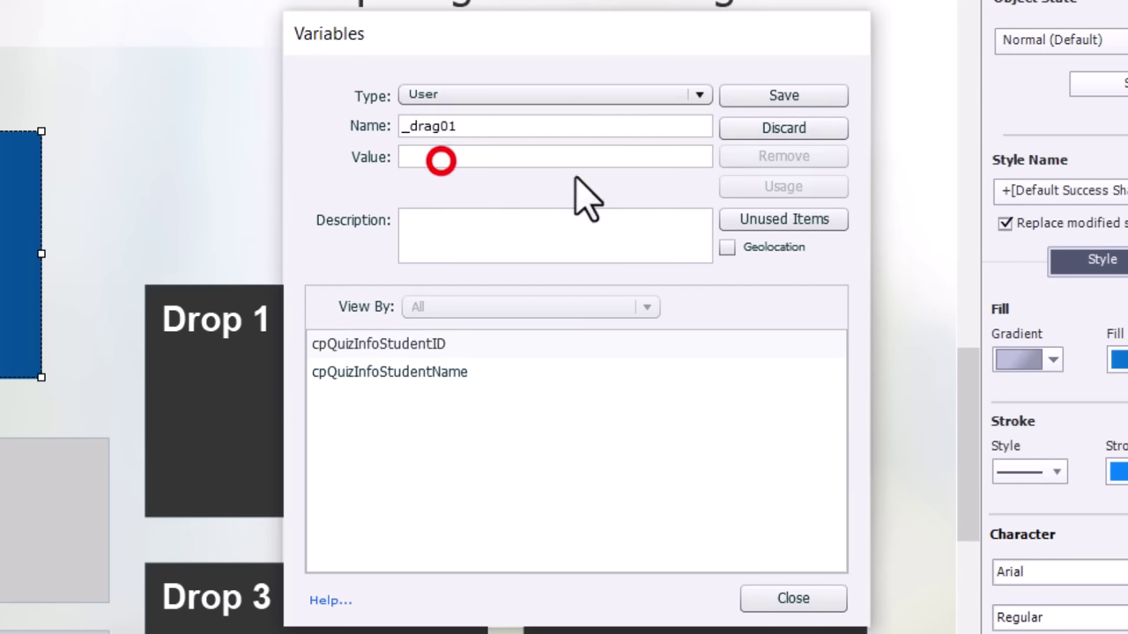
{"action": "type", "text": "0"}
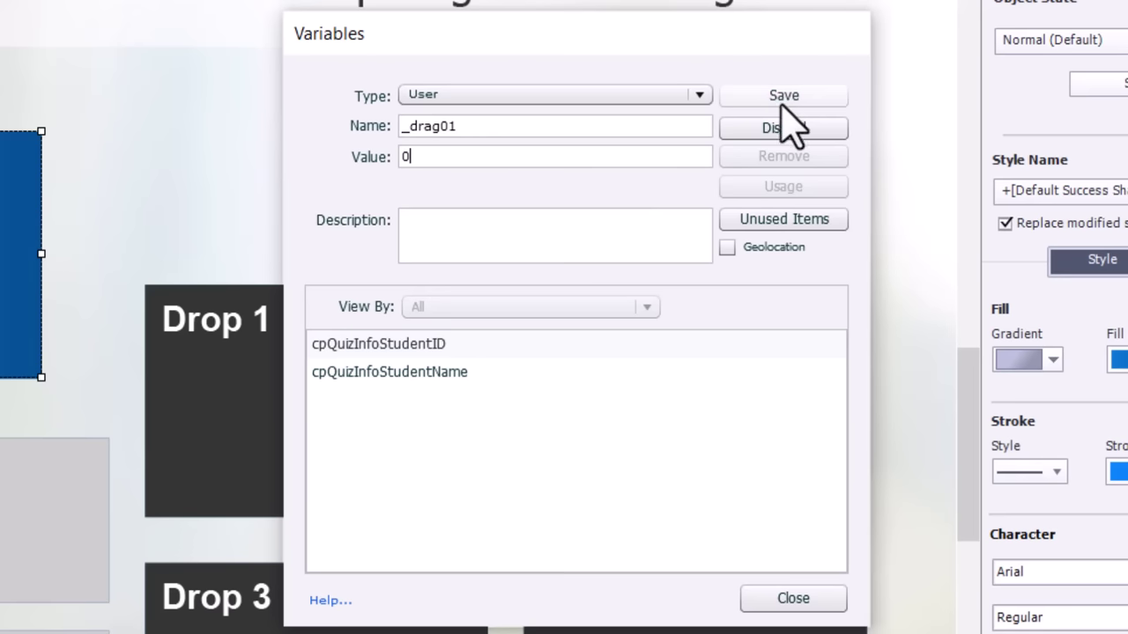
{"action": "left_click", "coordinate": [783, 97]}
Add a second user variable named _drag02 with the value 0.
{"action": "left_click", "coordinate": [783, 95]}
{"action": "key", "text": "ctrl+v"}
{"action": "key", "text": "BackSpace"}
{"action": "type", "text": "2"}
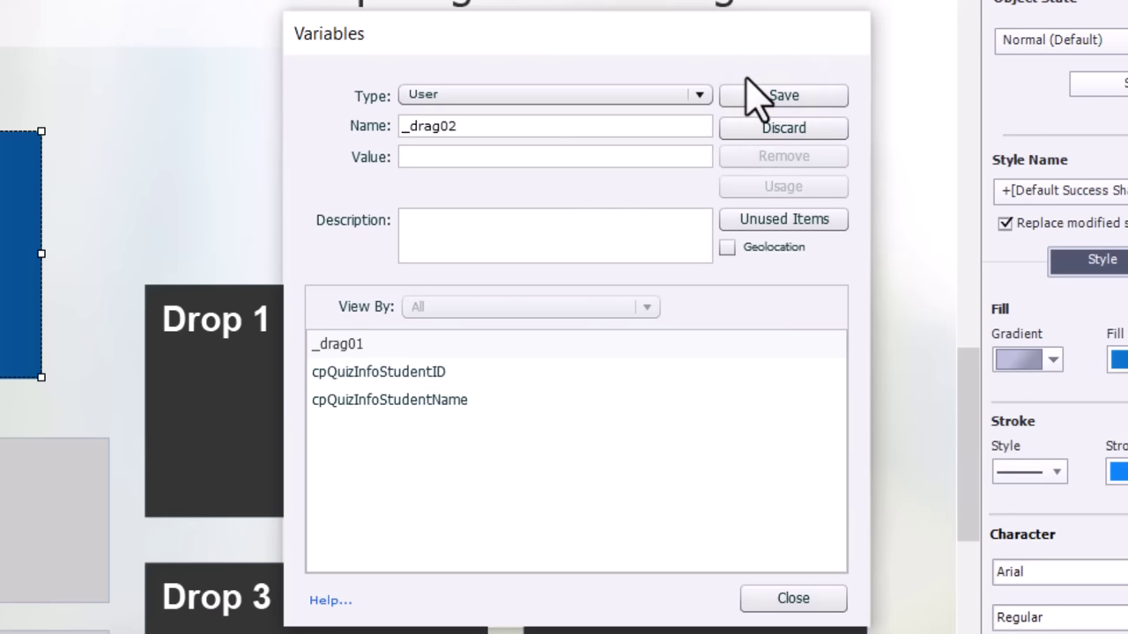
{"action": "left_click", "coordinate": [511, 158]}
{"action": "type", "text": "0"}
{"action": "left_click", "coordinate": [795, 90]}
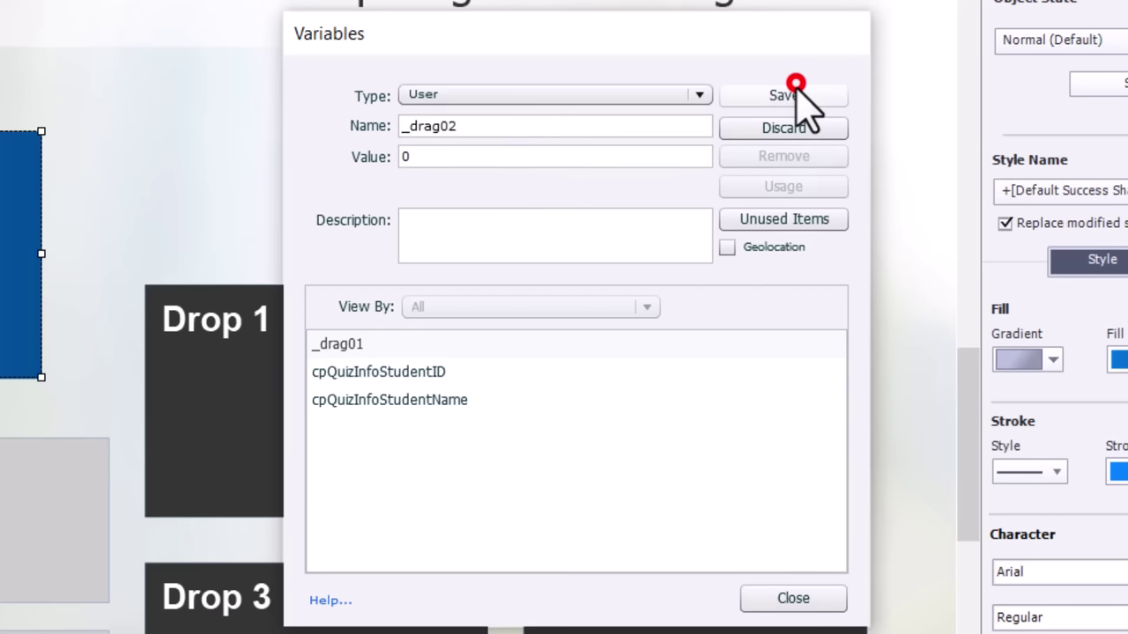
Add a third user variable named _drag03 with the value 0.
{"action": "left_click", "coordinate": [798, 93]}
{"action": "key", "text": "ctrl+v"}
{"action": "key", "text": "BackSpace"}
{"action": "type", "text": "3"}
{"action": "left_click", "coordinate": [627, 159]}
{"action": "type", "text": "0"}
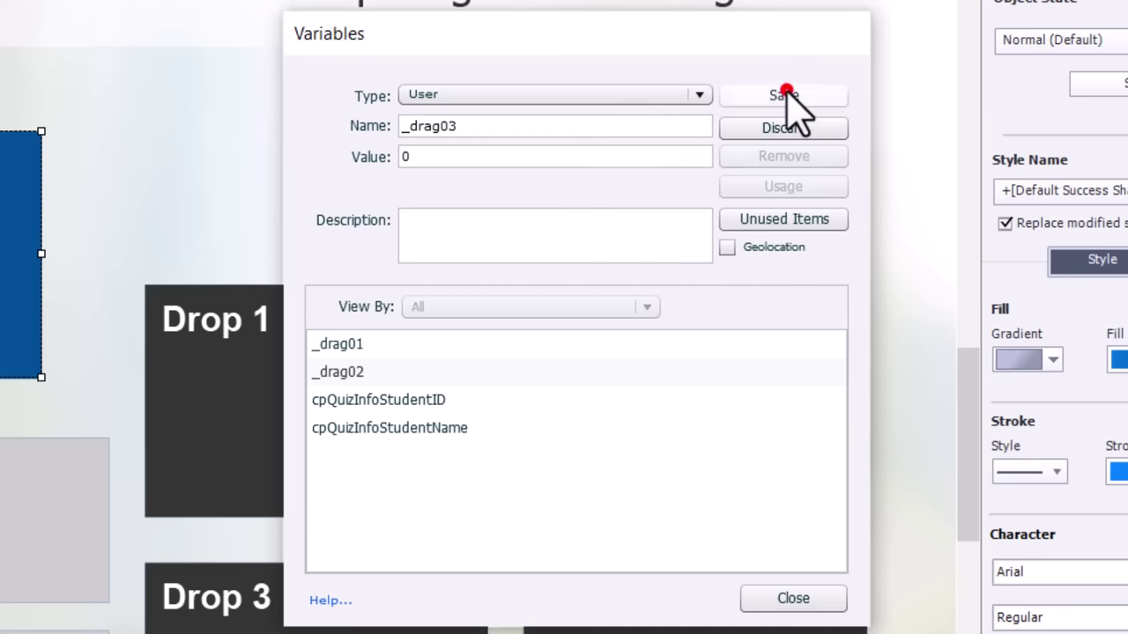
{"action": "left_click", "coordinate": [789, 94]}
Add a fourth user variable and name it _drag04.
{"action": "left_click", "coordinate": [793, 97]}
{"action": "key", "text": "ctrl+v"}
{"action": "key", "text": "BackSpace"}
{"action": "type", "text": "4"}
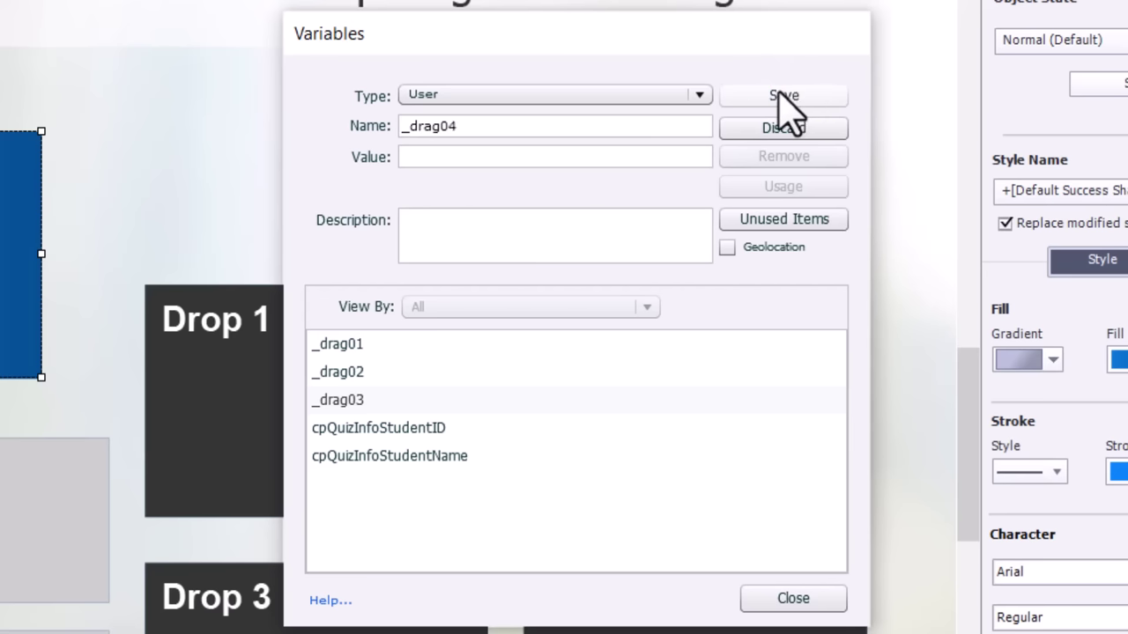
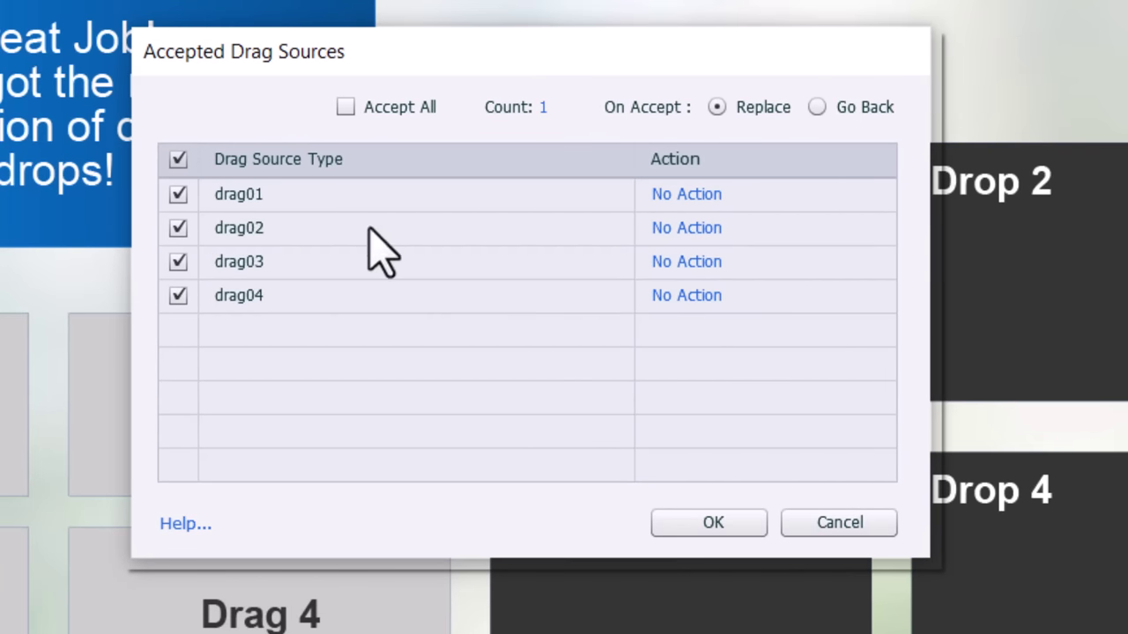
Set the on-drop action of accepted source drag01 to assign _drag01 with 1, without continuing to play the project.
{"action": "left_click", "coordinate": [701, 197]}
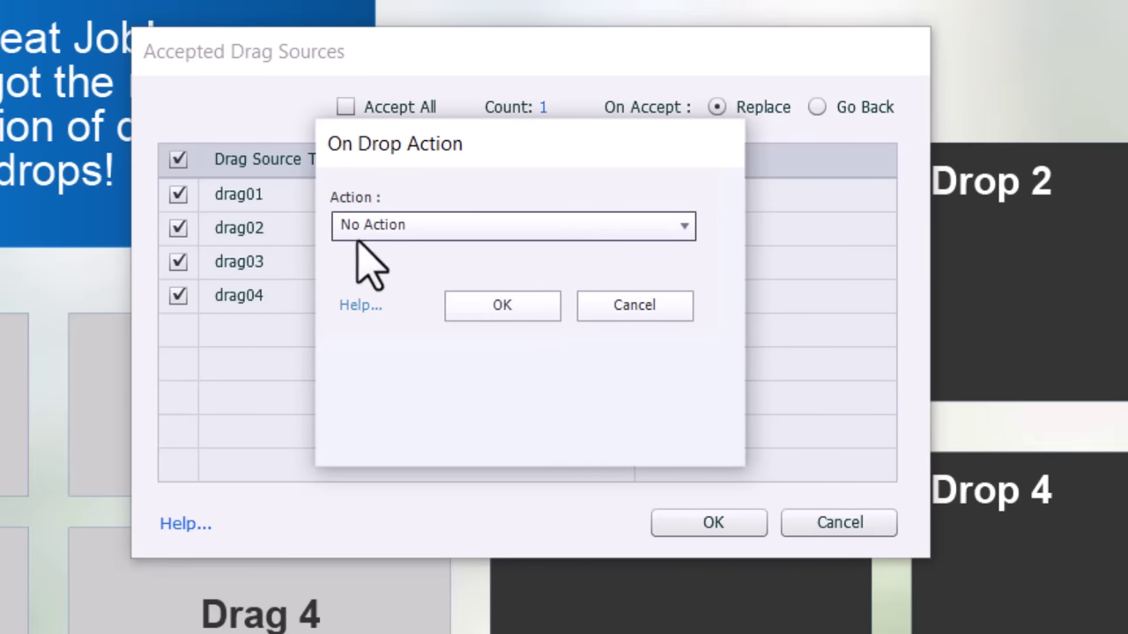
{"action": "left_click", "coordinate": [396, 251]}
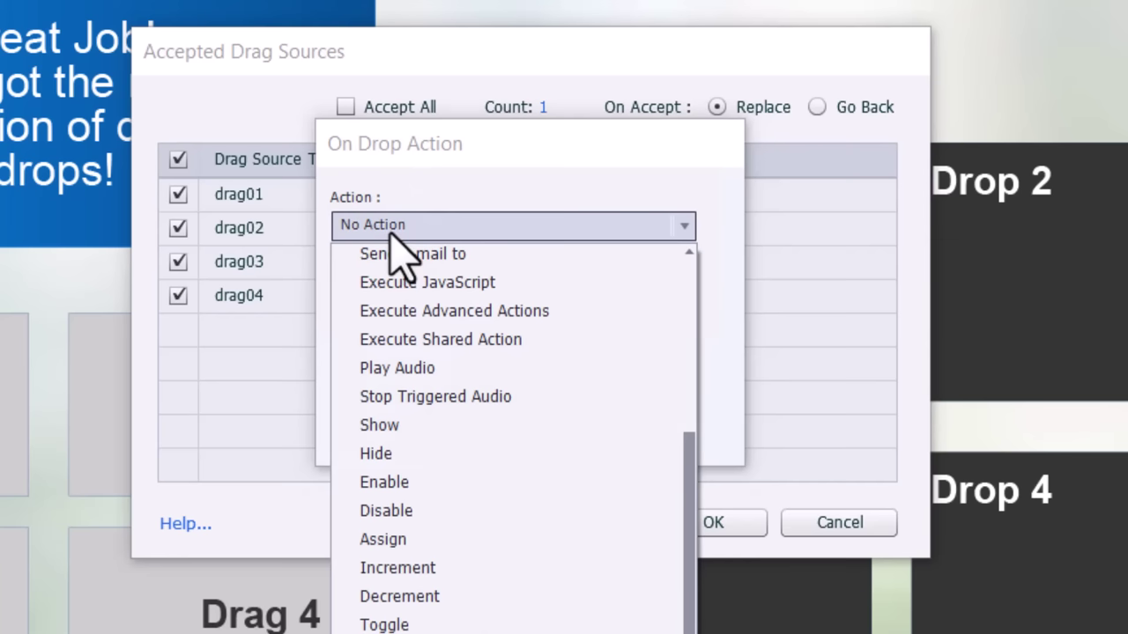
{"action": "left_click", "coordinate": [413, 538]}
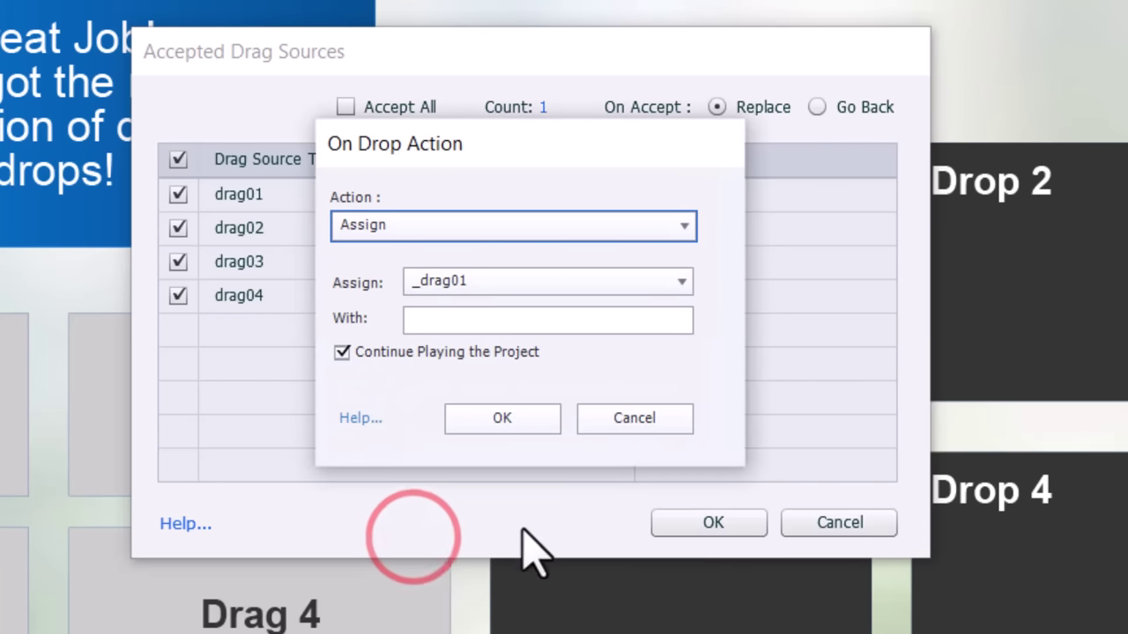
{"action": "left_click", "coordinate": [504, 304]}
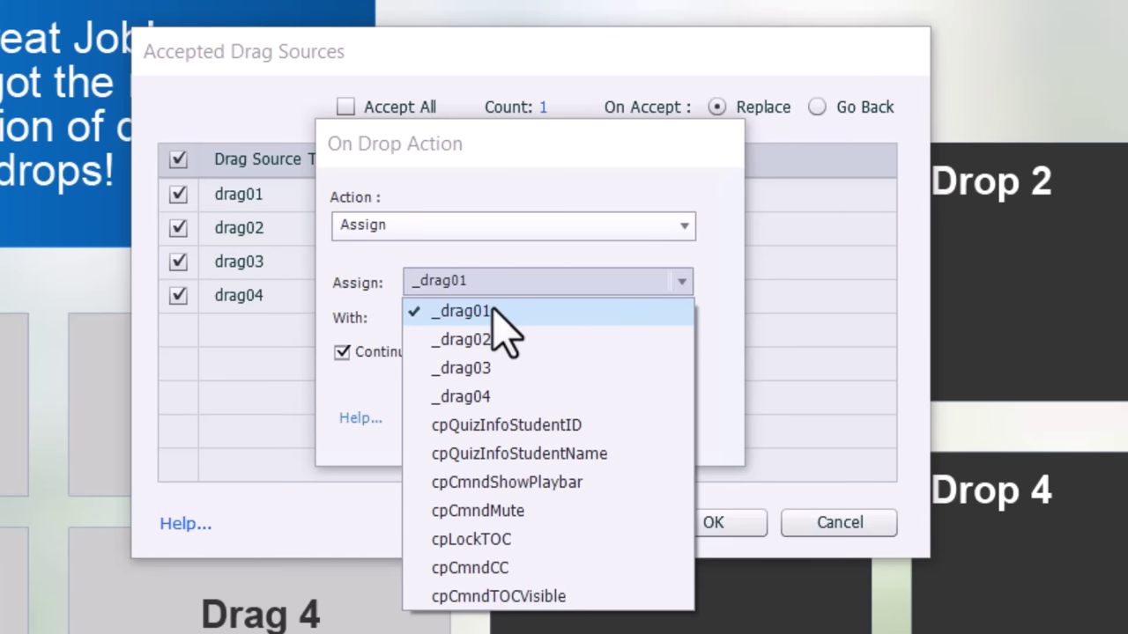
{"action": "left_click", "coordinate": [496, 310]}
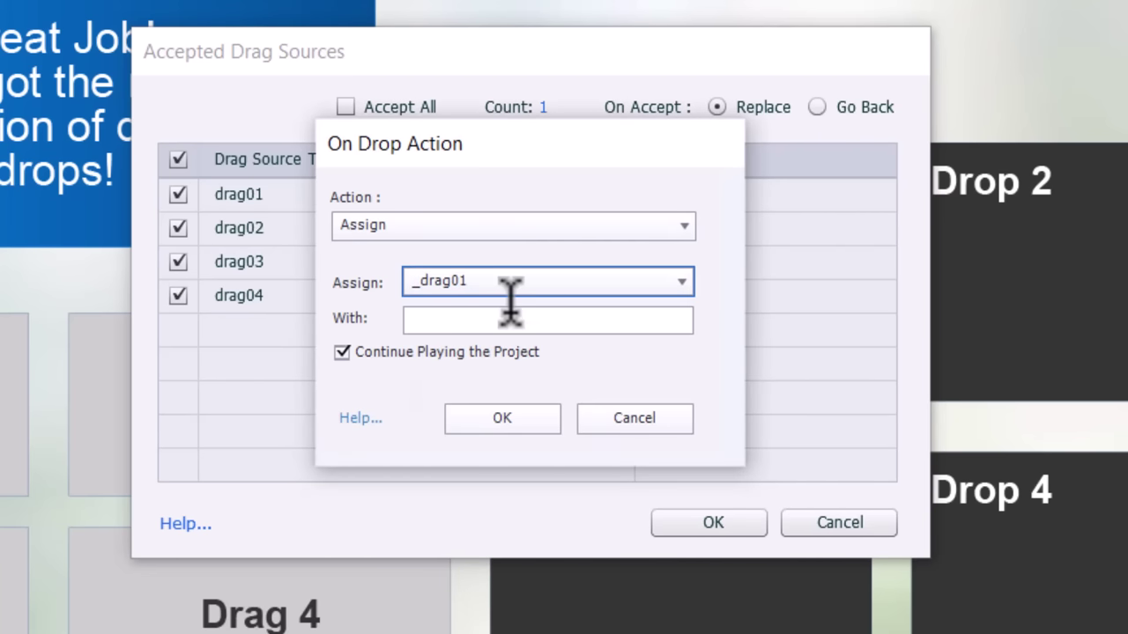
{"action": "left_click", "coordinate": [432, 321]}
{"action": "type", "text": "1"}
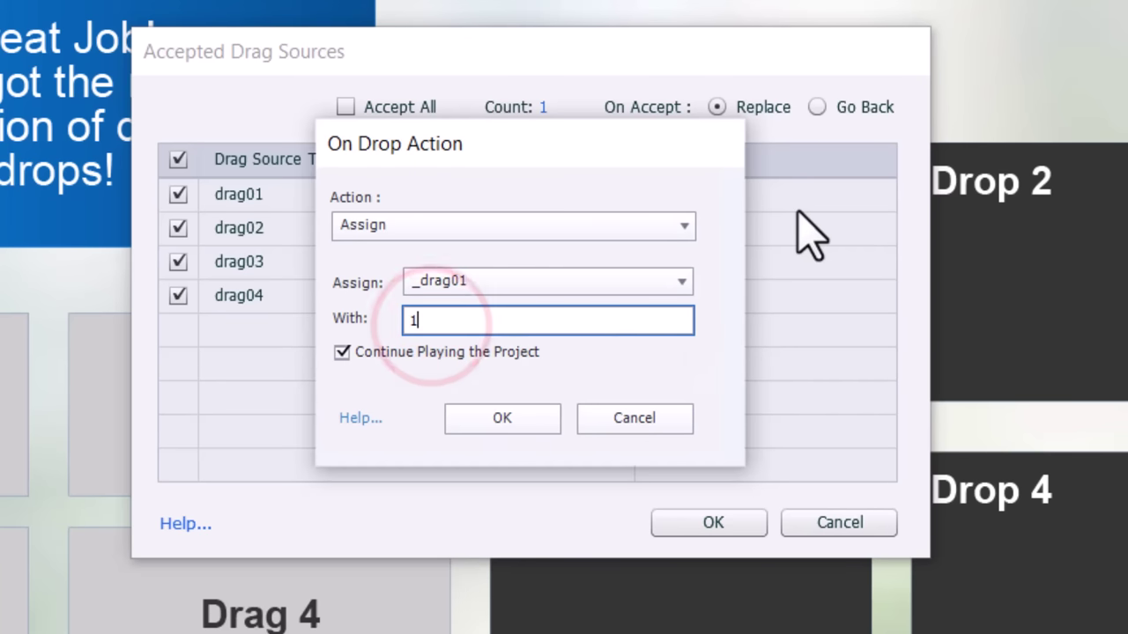
{"action": "left_click", "coordinate": [342, 352]}
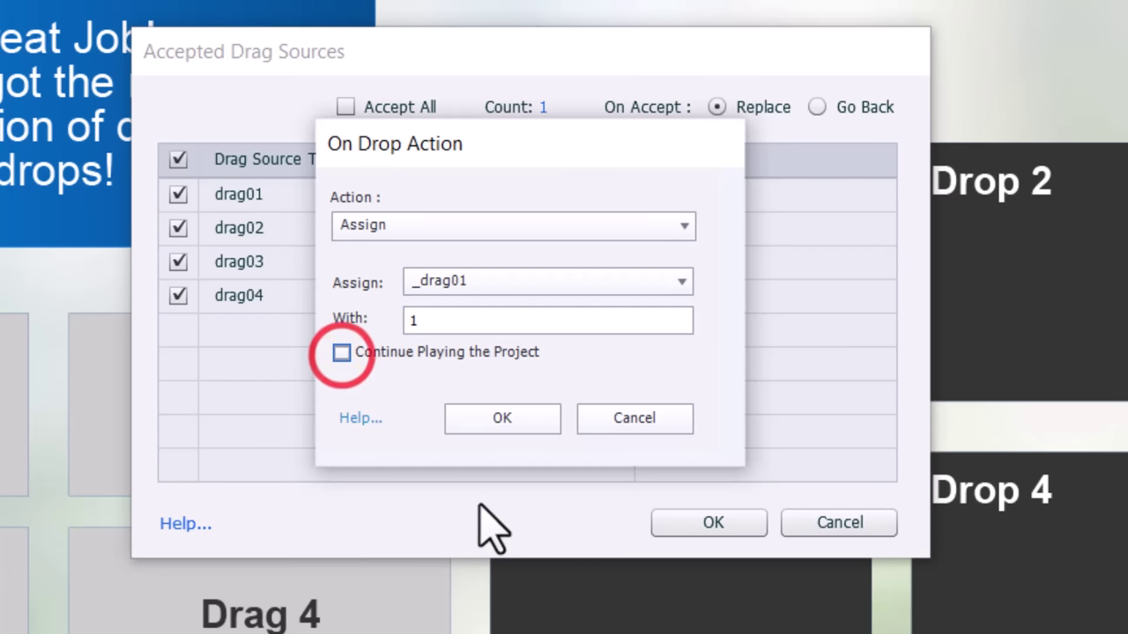
{"action": "left_click", "coordinate": [514, 419]}
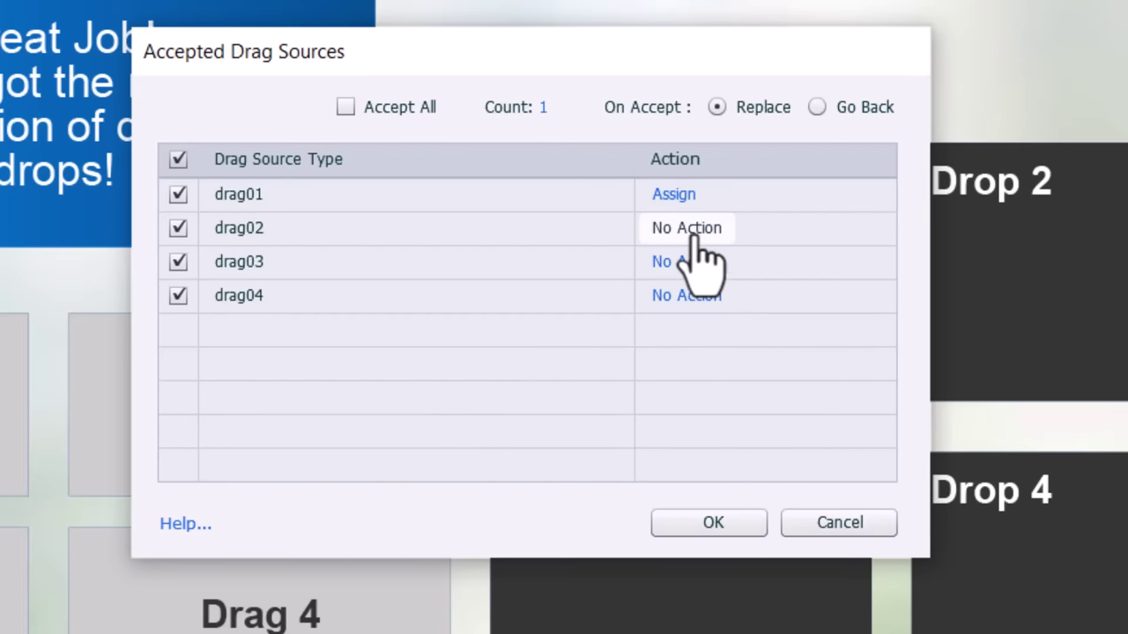
Set the on-drop action of accepted source drag02 to assign _drag01 with 0.
{"action": "left_click", "coordinate": [123, 264]}
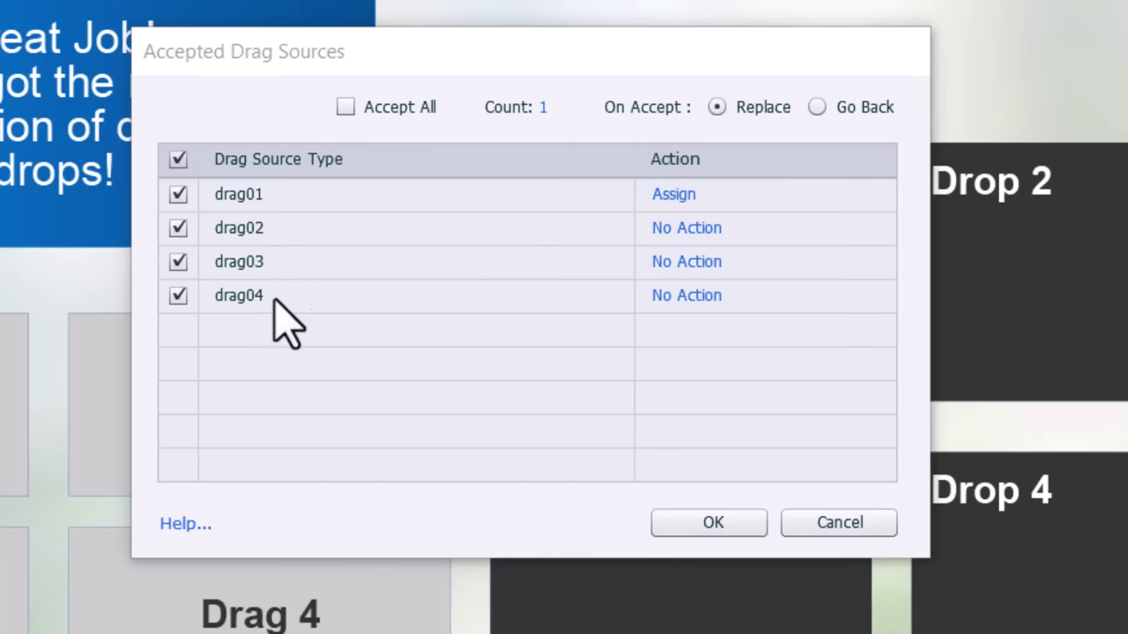
{"action": "left_click", "coordinate": [690, 228]}
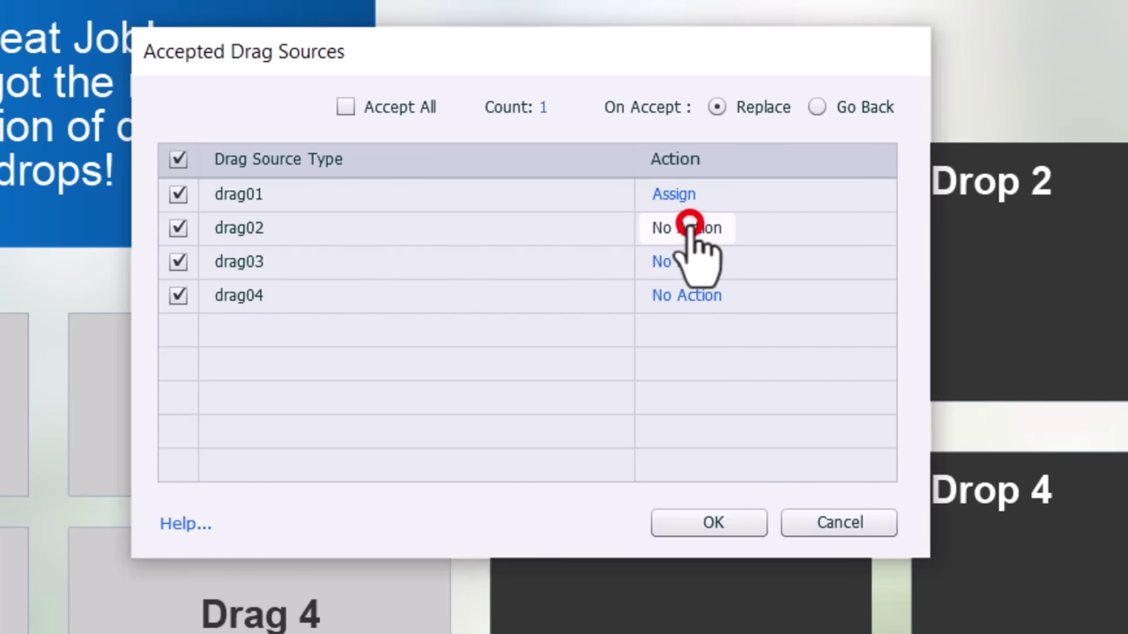
{"action": "left_click", "coordinate": [687, 225]}
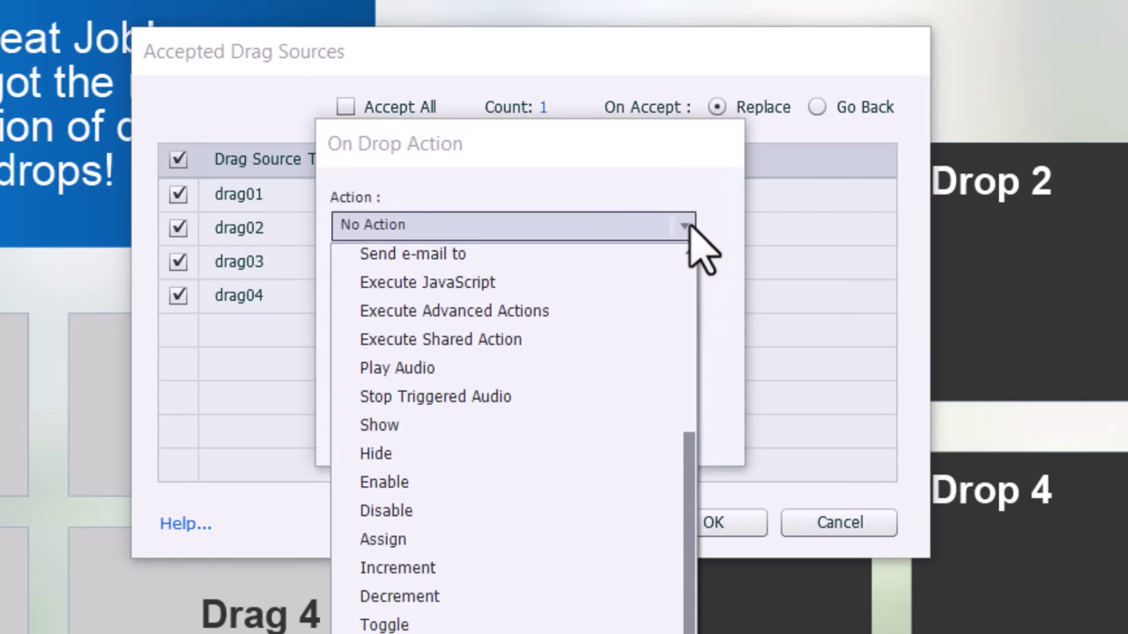
{"action": "left_click", "coordinate": [458, 530]}
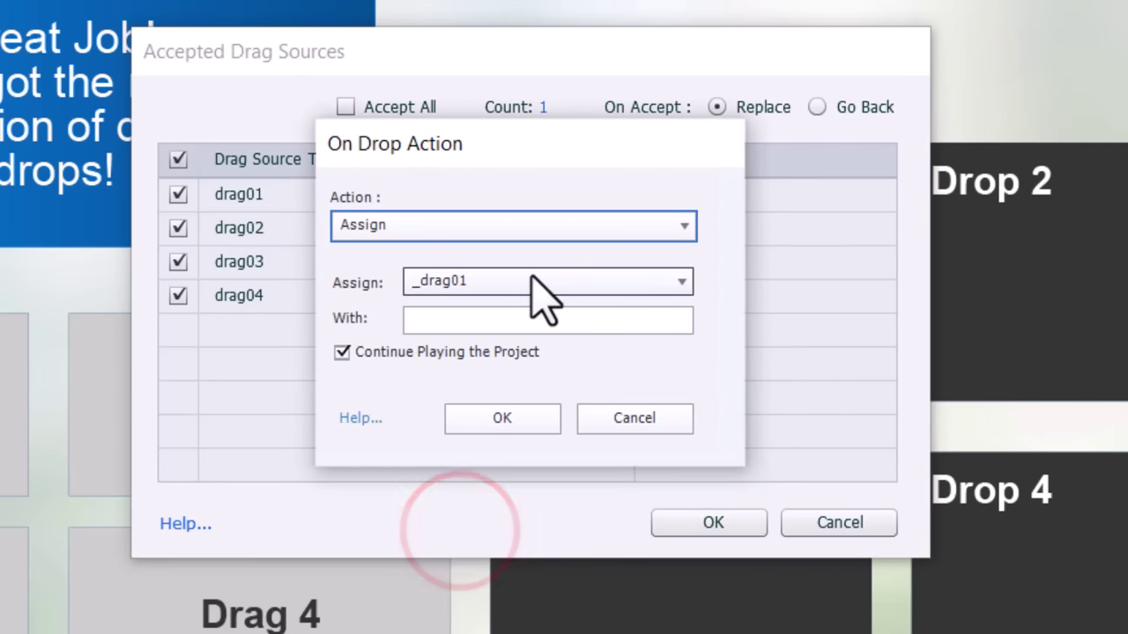
{"action": "left_click", "coordinate": [448, 319]}
{"action": "type", "text": "0"}
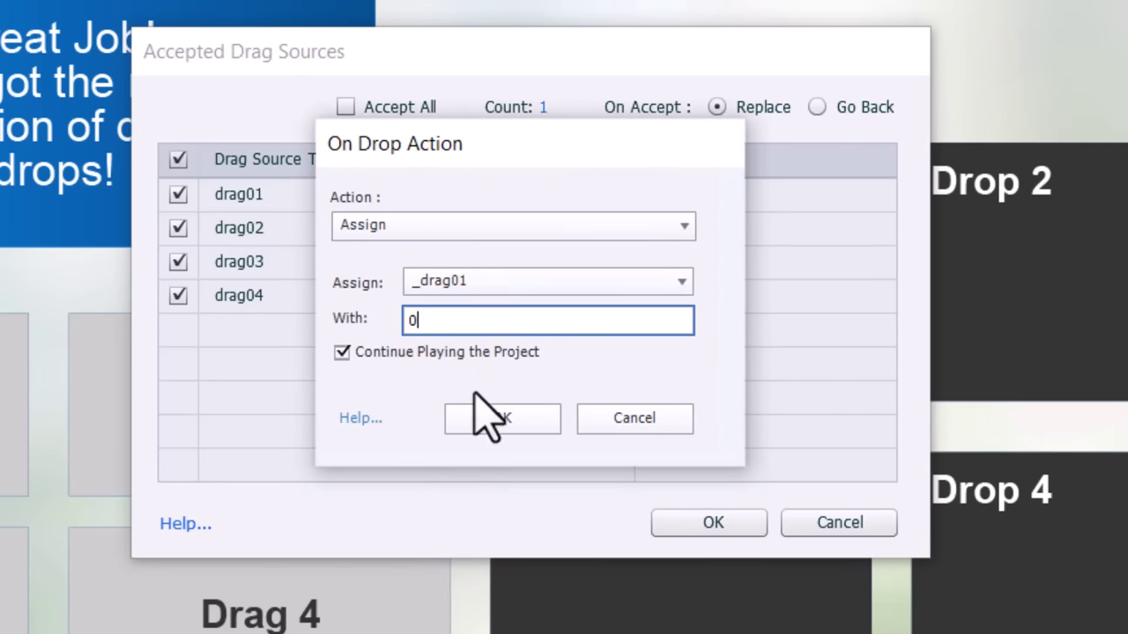
{"action": "left_click", "coordinate": [498, 417]}
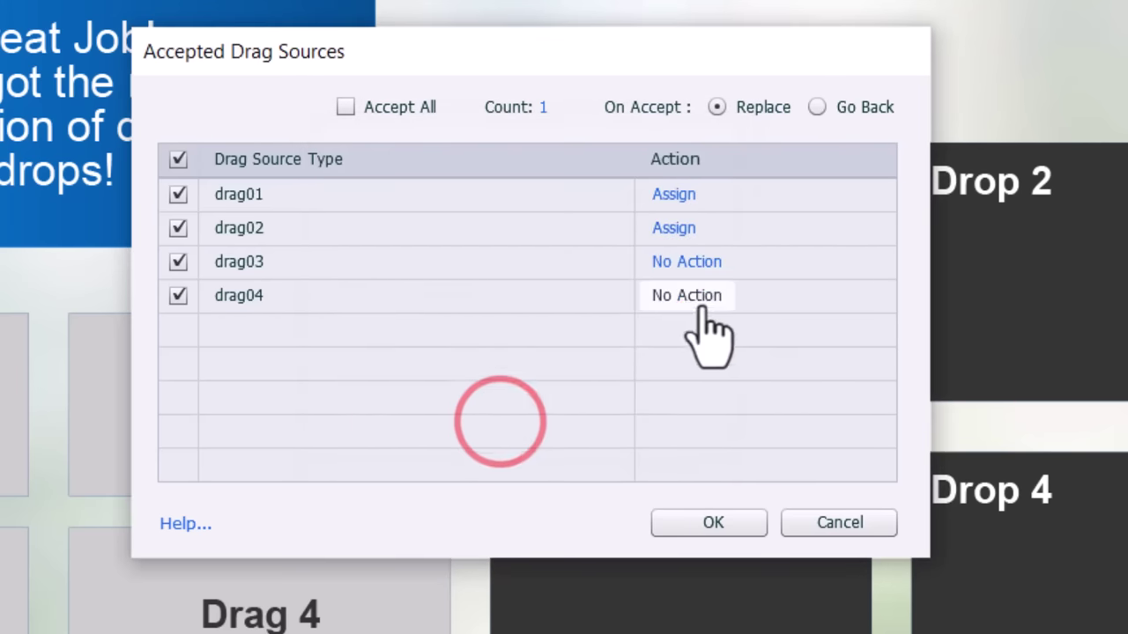
Set Drop 1's on-drop action for drag03 to assign _drag01 with 0, without continuing to play the project.
{"action": "left_click", "coordinate": [672, 265]}
{"action": "left_click", "coordinate": [546, 224]}
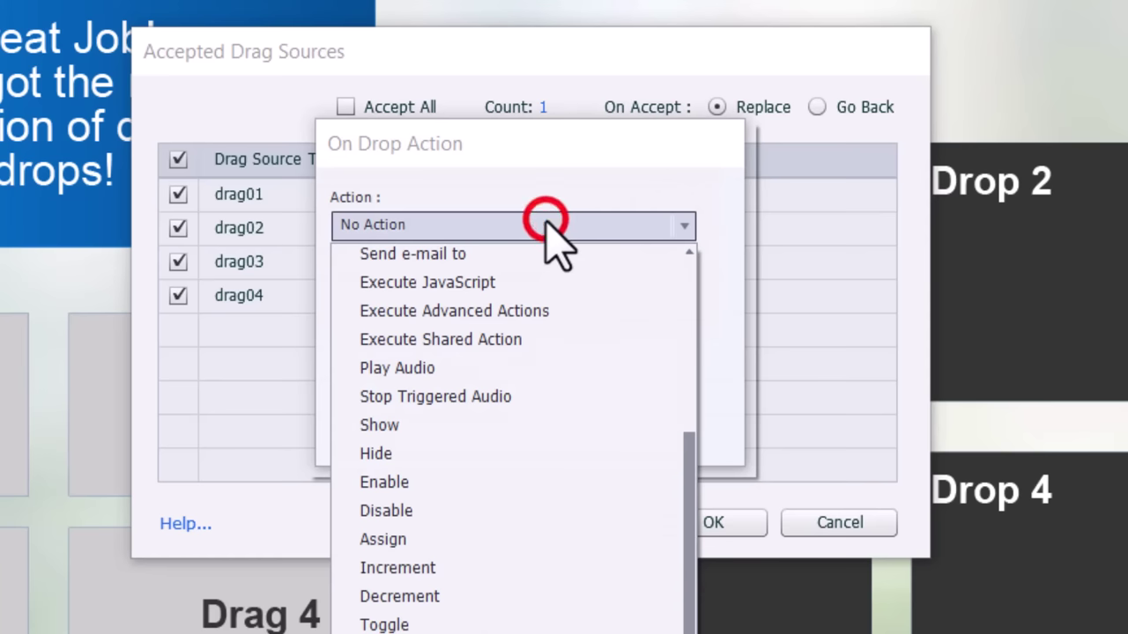
{"action": "left_click", "coordinate": [467, 529]}
{"action": "left_click", "coordinate": [445, 318]}
{"action": "type", "text": "0"}
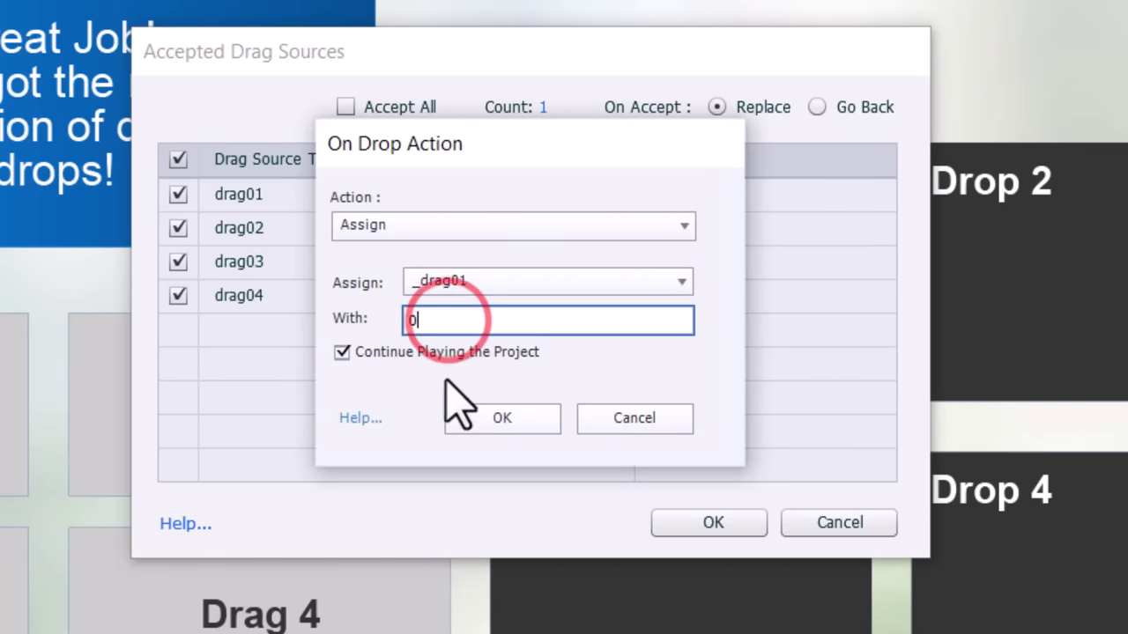
{"action": "left_click", "coordinate": [405, 349]}
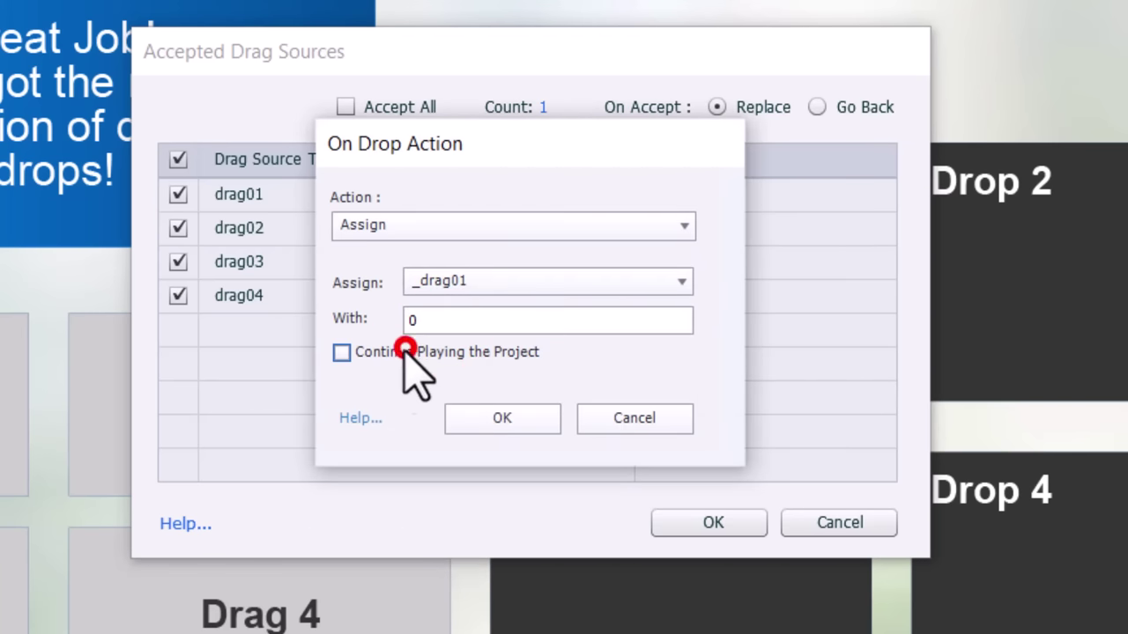
{"action": "left_click", "coordinate": [511, 419]}
Set Drop 1's on-drop action for drag04 to assign _drag01 with 0 without continuing the project, and apply the accepted drag sources.
{"action": "left_click", "coordinate": [682, 296]}
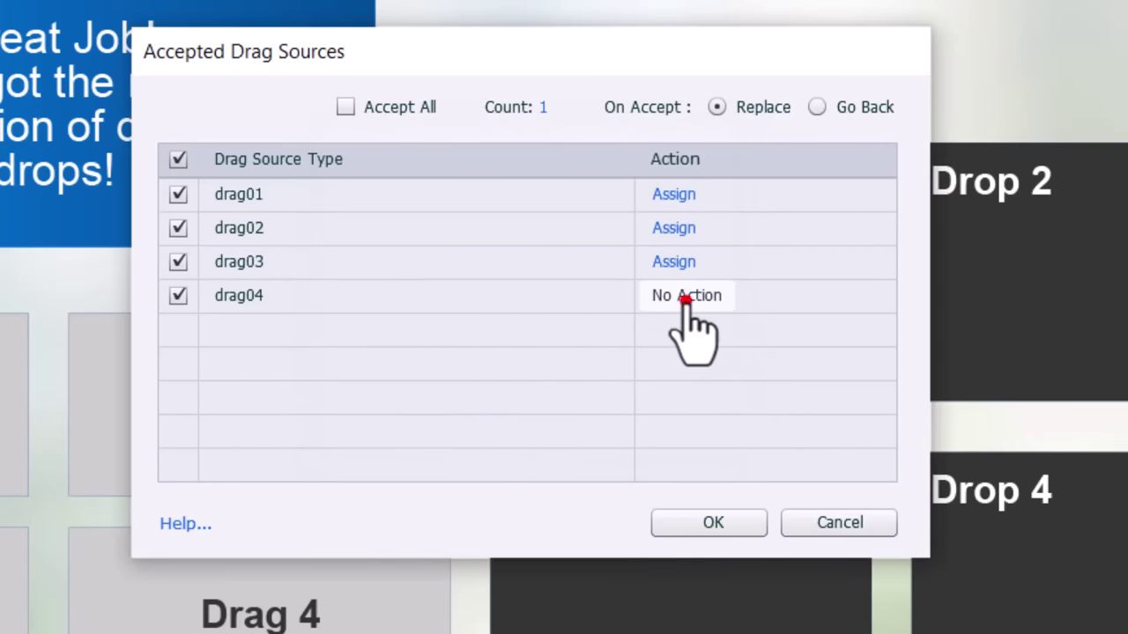
{"action": "left_click", "coordinate": [555, 225]}
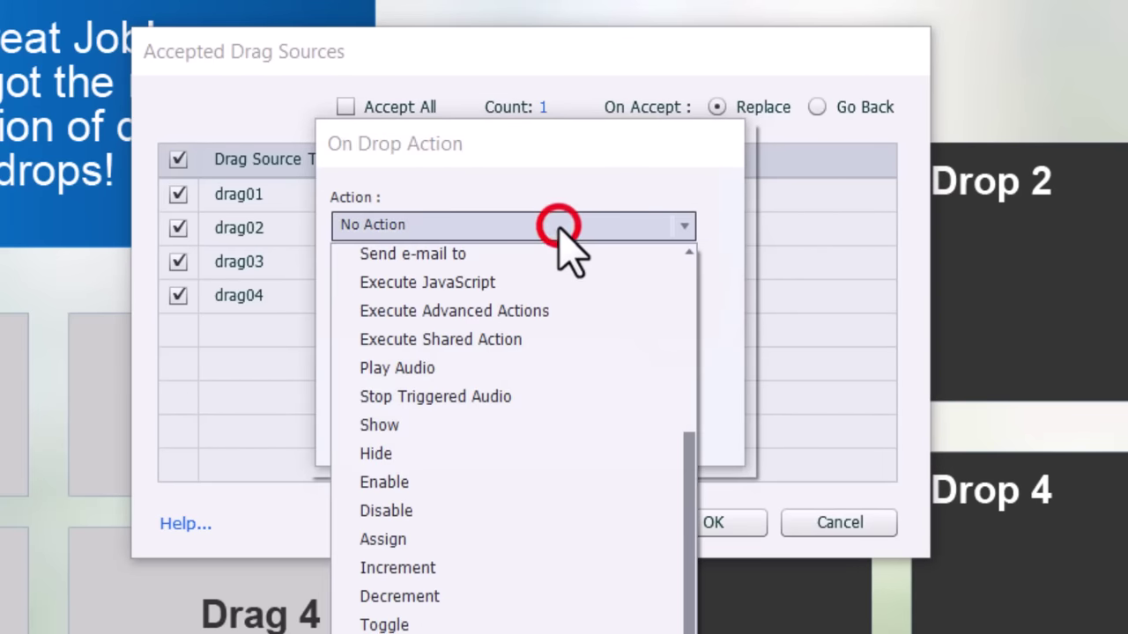
{"action": "left_click", "coordinate": [431, 539]}
{"action": "left_click", "coordinate": [496, 319]}
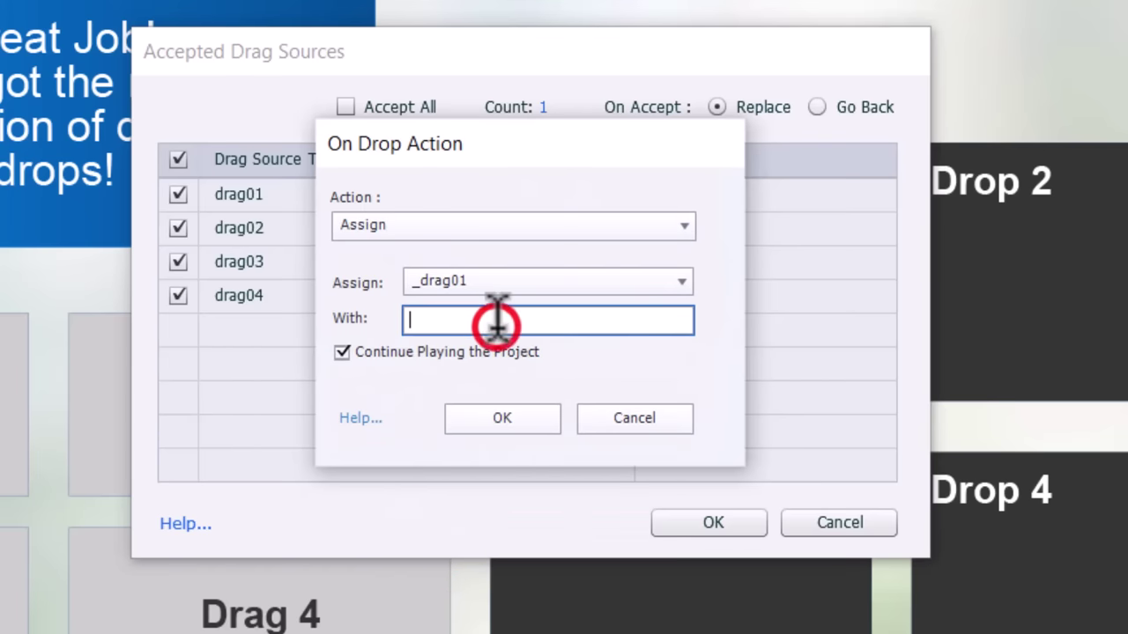
{"action": "type", "text": "0"}
{"action": "left_click", "coordinate": [388, 354]}
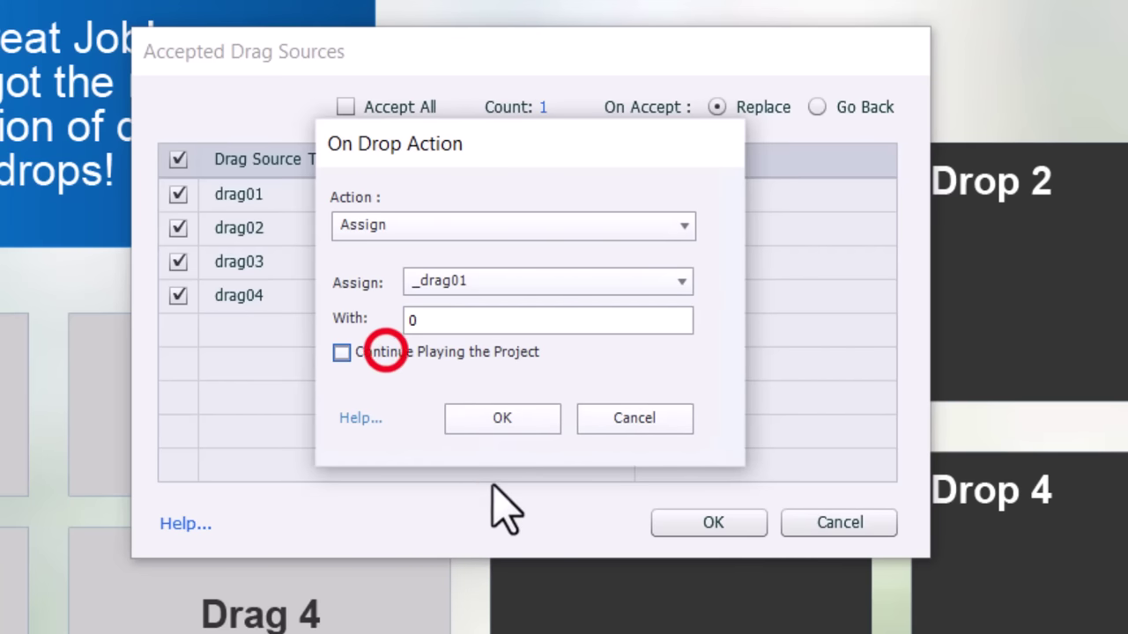
{"action": "left_click", "coordinate": [501, 417]}
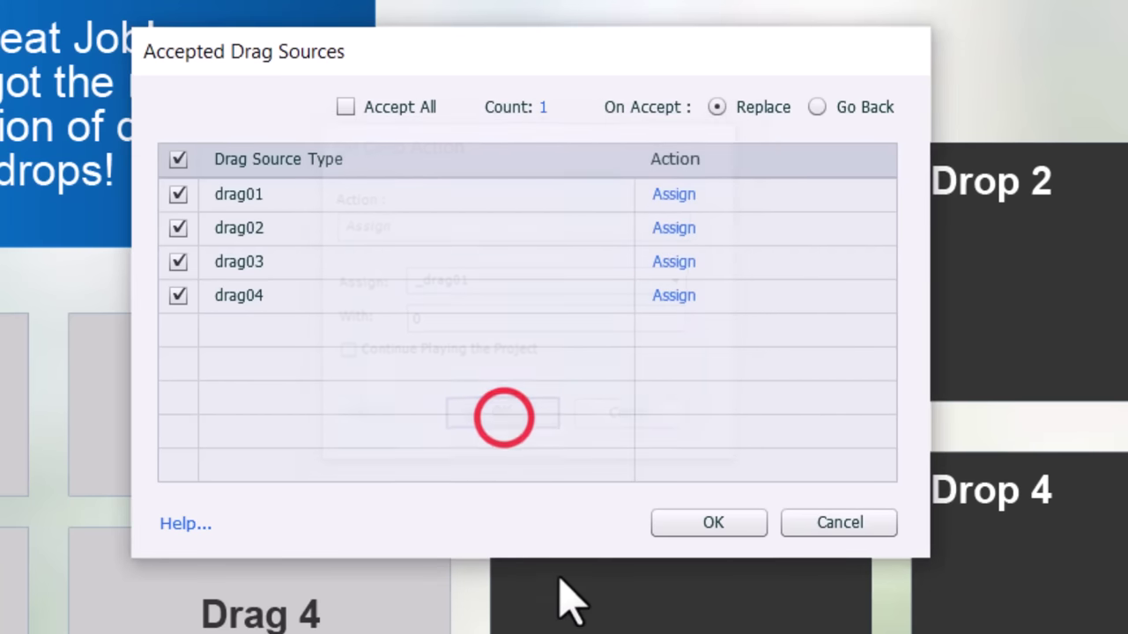
{"action": "left_click", "coordinate": [712, 522]}
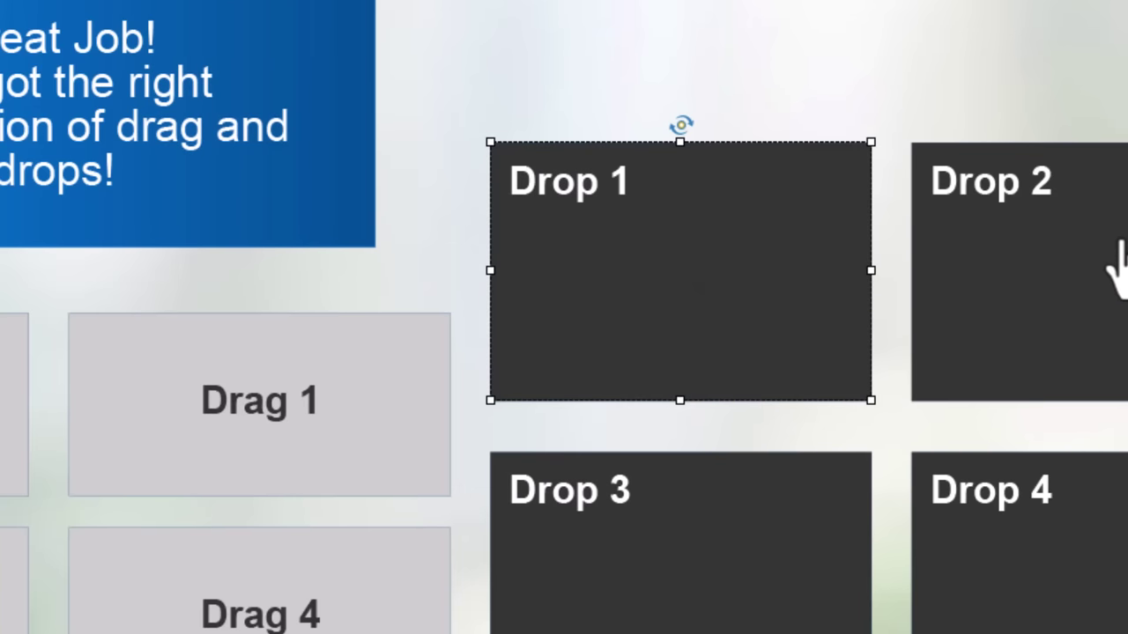
In Drop 2's object actions, turn off Accept All and set On Accept to Replace.
{"action": "left_click", "coordinate": [1057, 251]}
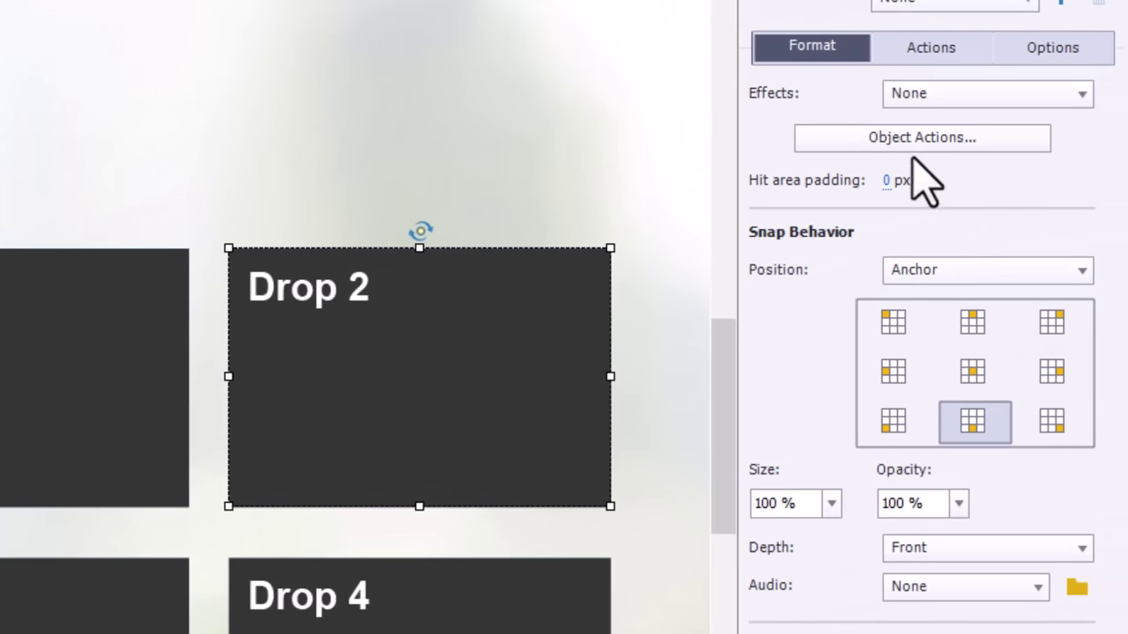
{"action": "left_click", "coordinate": [903, 145]}
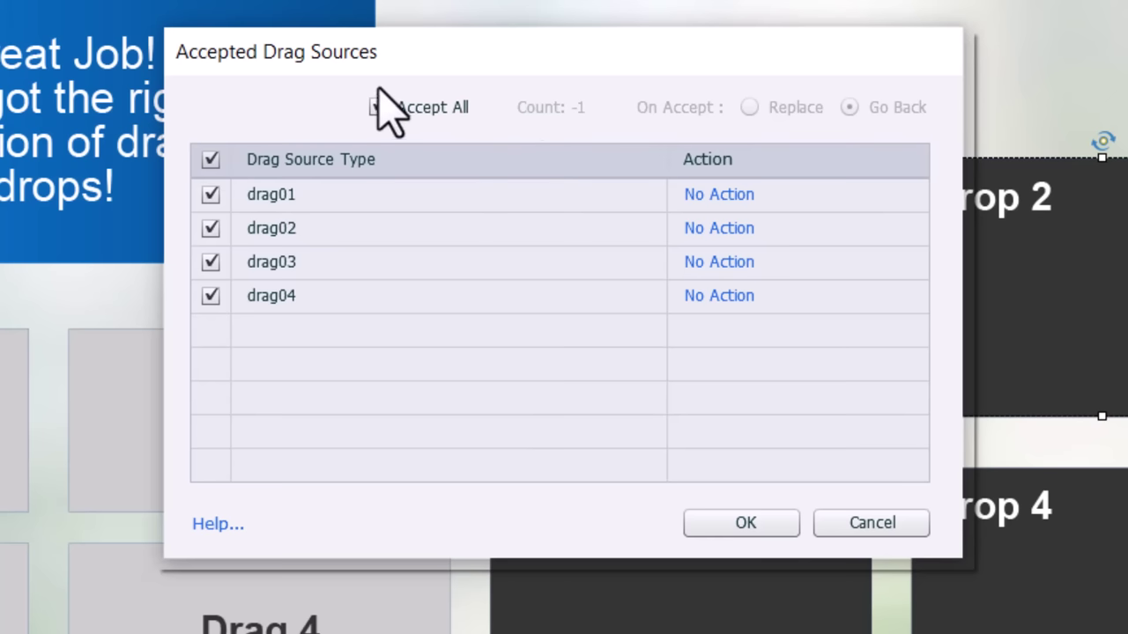
{"action": "left_click", "coordinate": [379, 106]}
{"action": "left_click", "coordinate": [749, 107]}
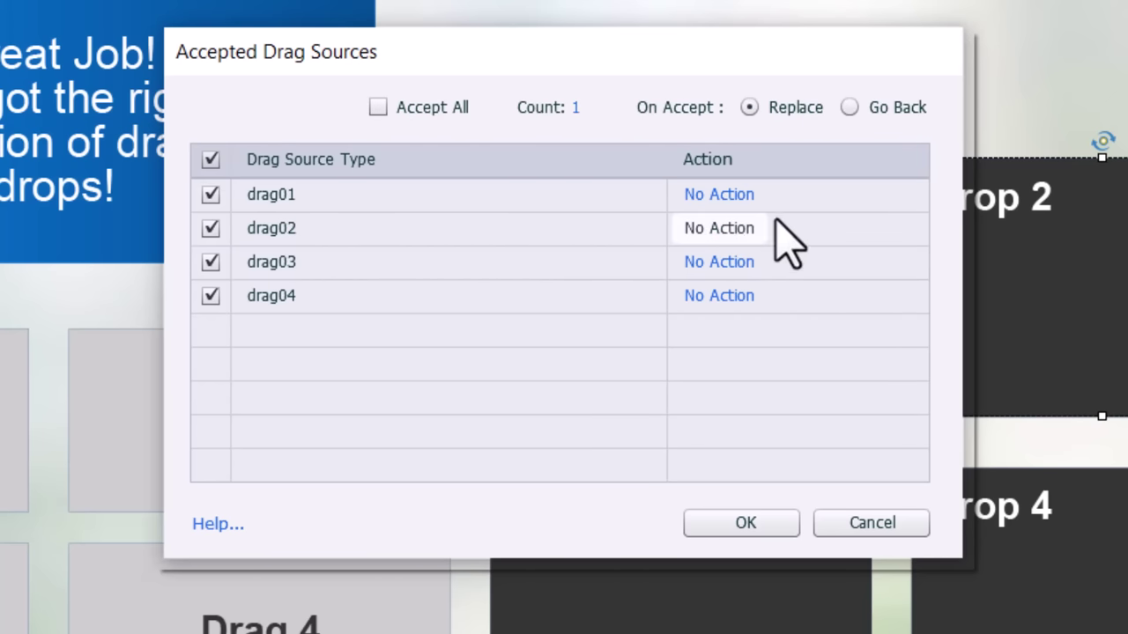
Set Drop 2's on-drop action for drag02 to assign _drag02 with 1, without continuing to play the project.
{"action": "left_click", "coordinate": [712, 230]}
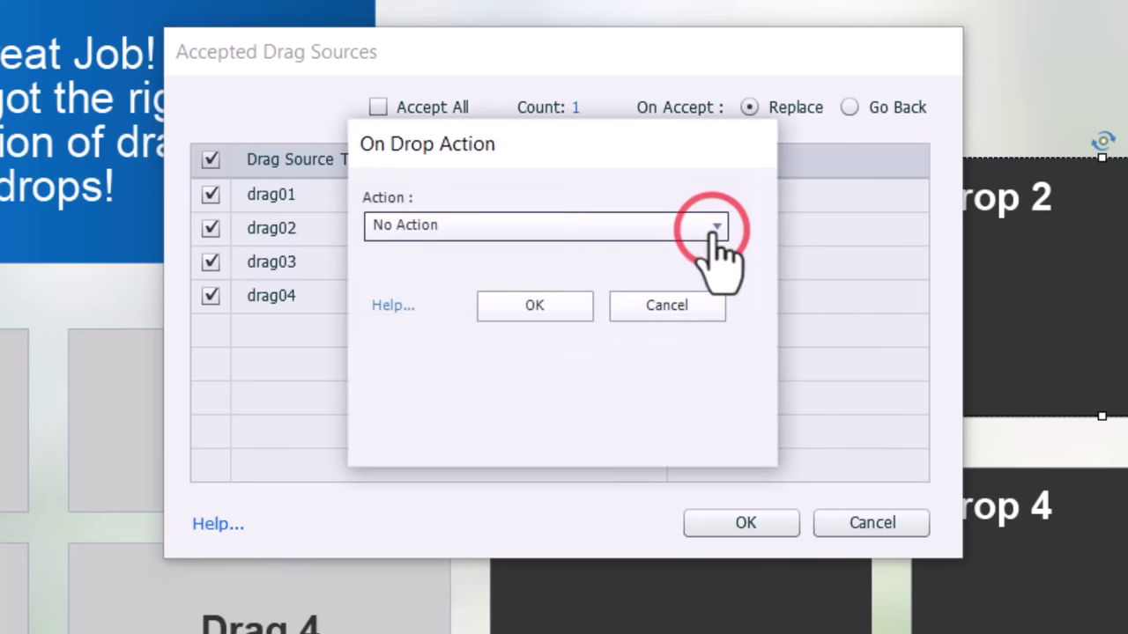
{"action": "left_click", "coordinate": [639, 227]}
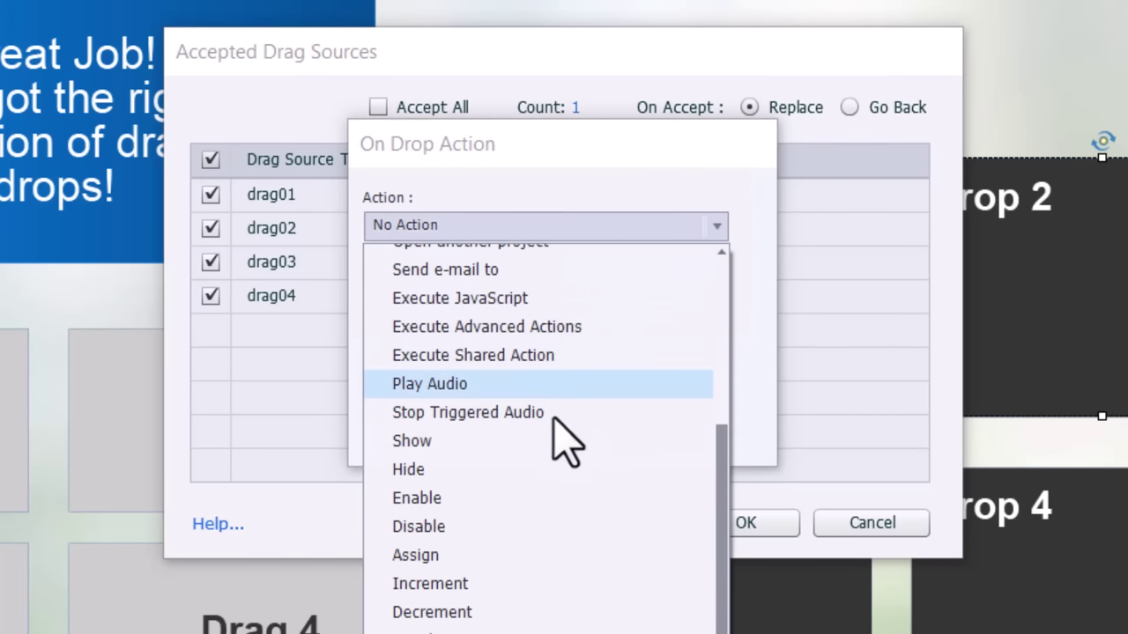
{"action": "left_click", "coordinate": [505, 553]}
{"action": "left_click", "coordinate": [524, 284]}
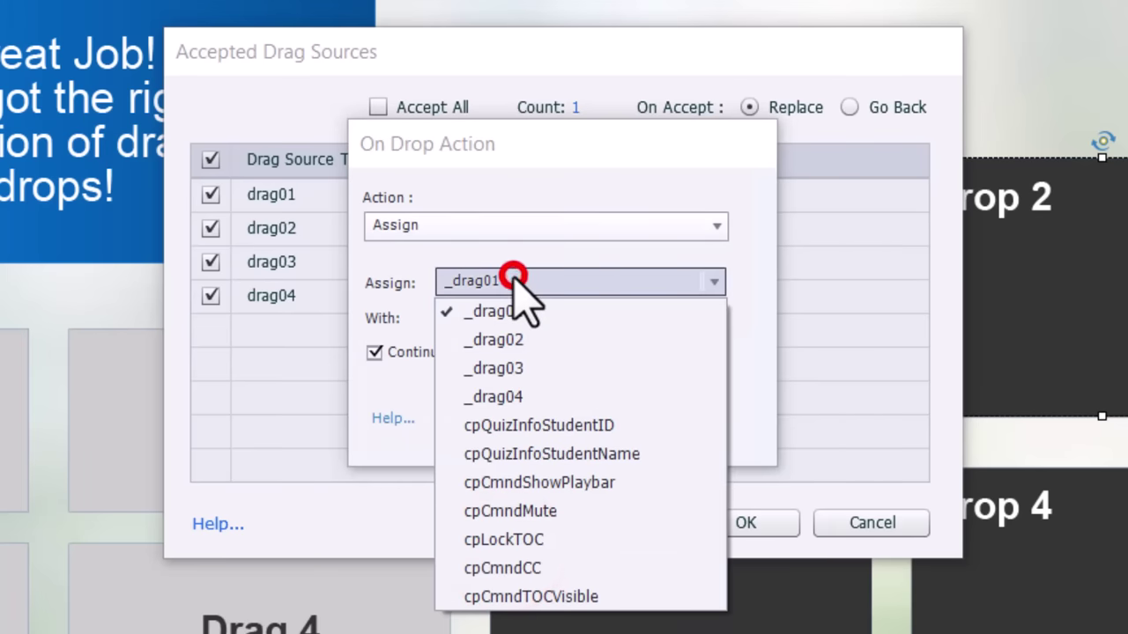
{"action": "left_click", "coordinate": [529, 338]}
{"action": "left_click", "coordinate": [491, 319]}
{"action": "left_click", "coordinate": [492, 319]}
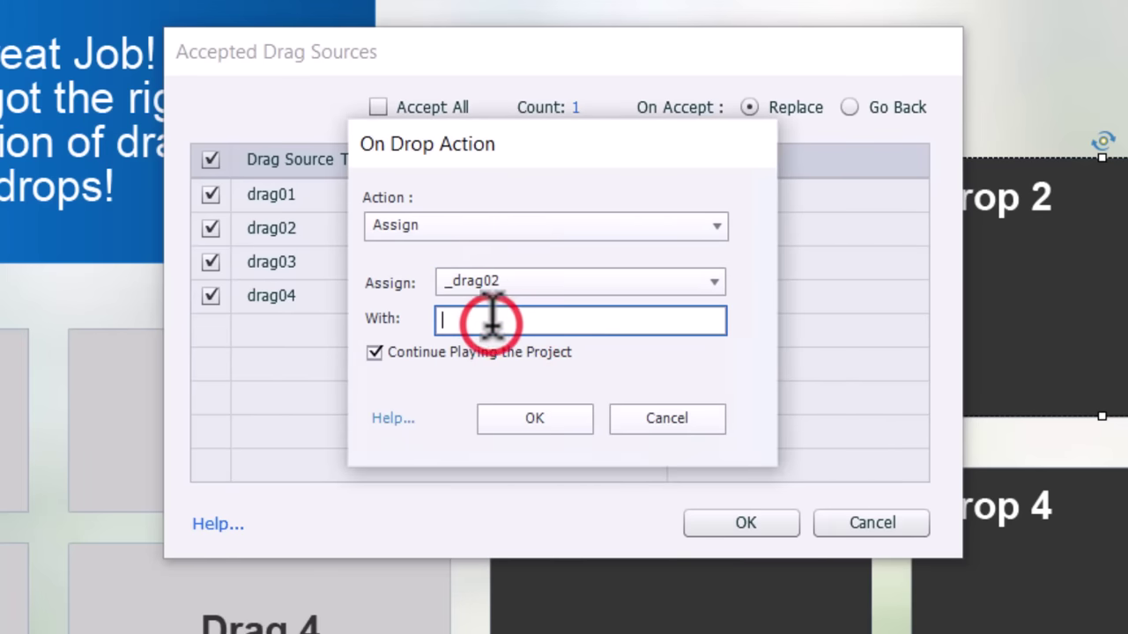
{"action": "left_click", "coordinate": [481, 353]}
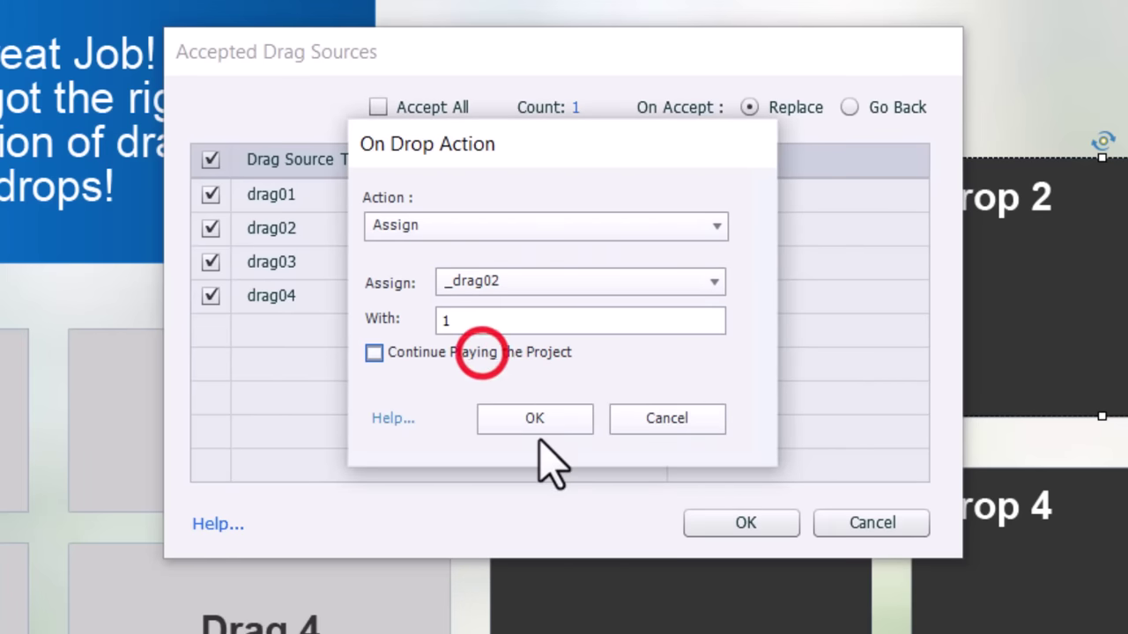
{"action": "left_click", "coordinate": [537, 419]}
{"action": "left_click", "coordinate": [737, 522]}
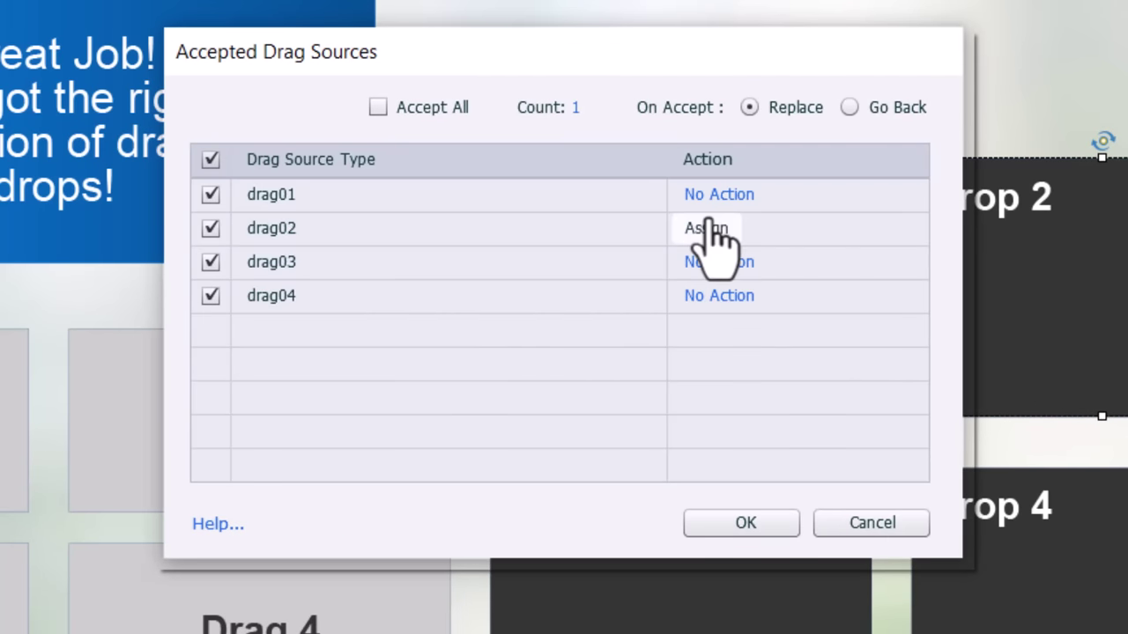
Set Drop 2's on-drop action for drag01 to assign _drag02 with 0, without continuing to play the project.
{"action": "left_click", "coordinate": [709, 198]}
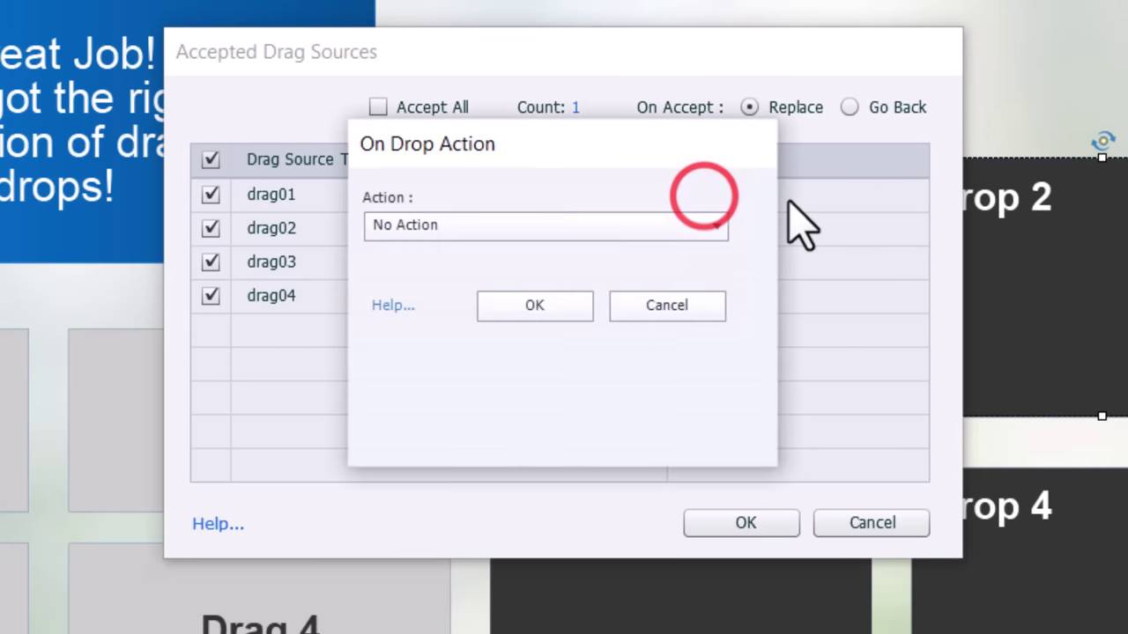
{"action": "left_click", "coordinate": [595, 224]}
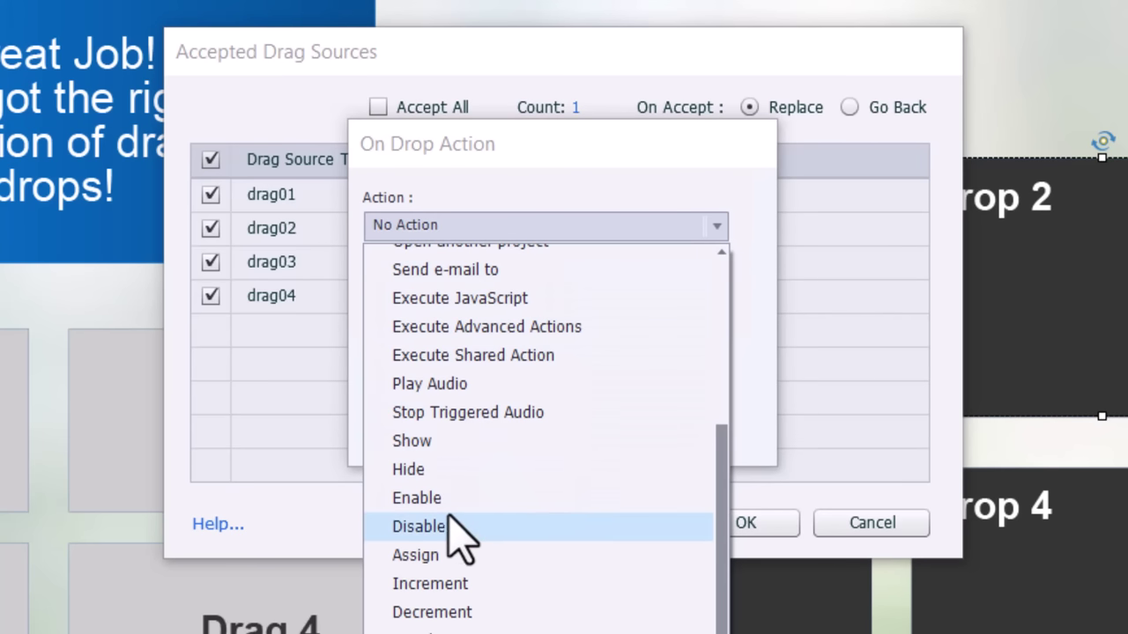
{"action": "left_click", "coordinate": [436, 552]}
{"action": "left_click", "coordinate": [522, 289]}
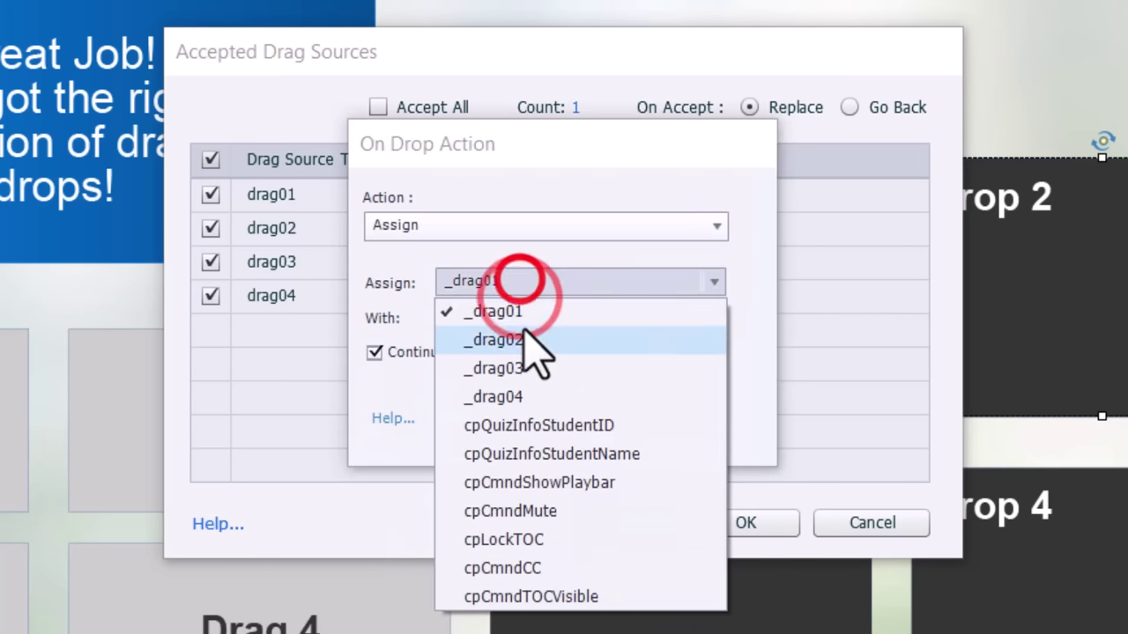
{"action": "left_click", "coordinate": [524, 333]}
{"action": "left_click", "coordinate": [471, 319]}
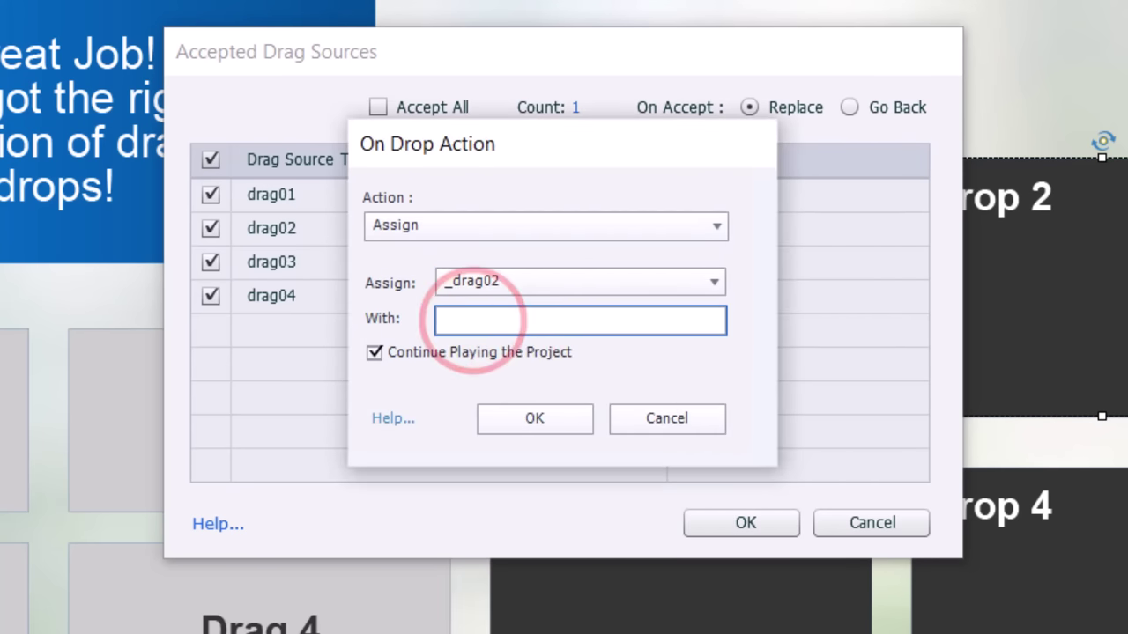
{"action": "type", "text": "0"}
{"action": "left_click", "coordinate": [465, 353]}
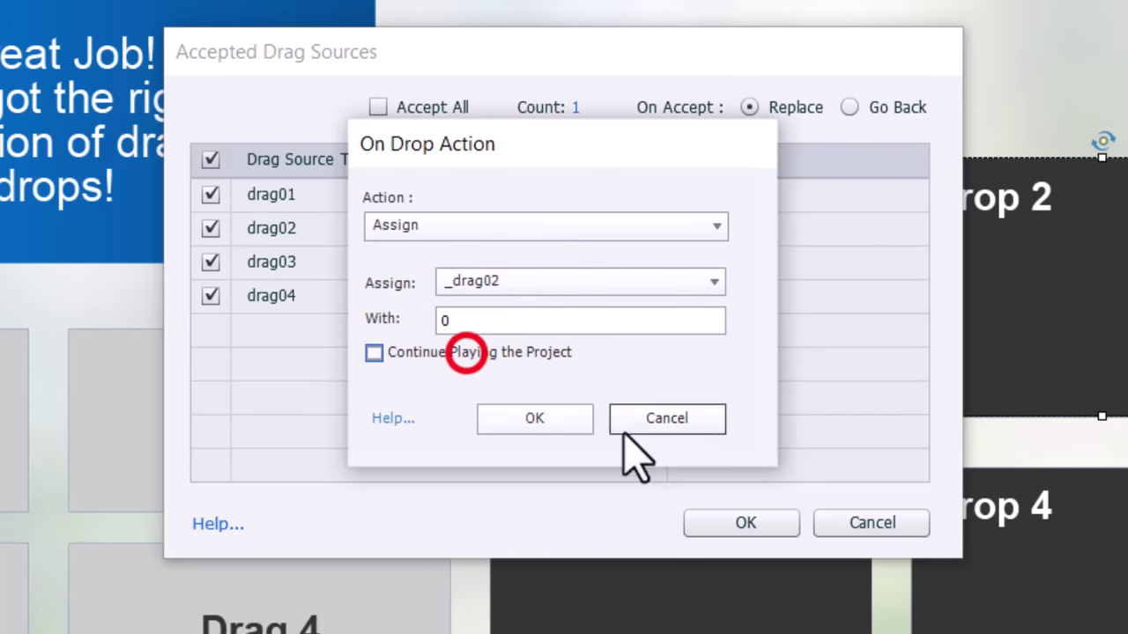
{"action": "left_click", "coordinate": [535, 418]}
Set Drop 2's on-drop action for drag03 to assign _drag02 with 0, without continuing to play the project.
{"action": "left_click", "coordinate": [727, 261]}
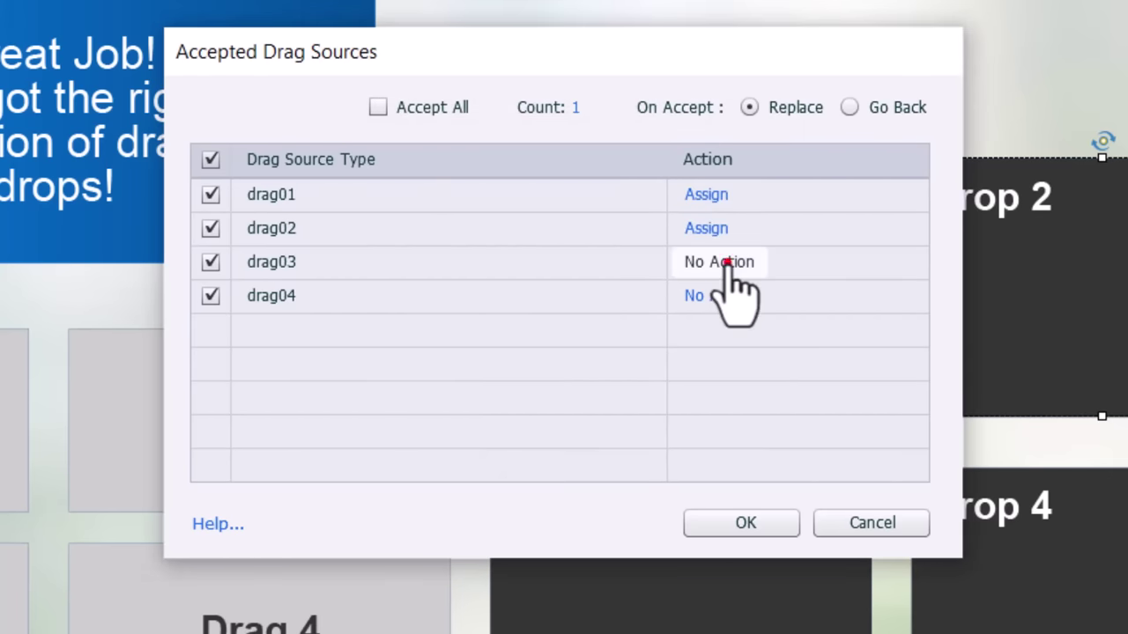
{"action": "left_click", "coordinate": [526, 231]}
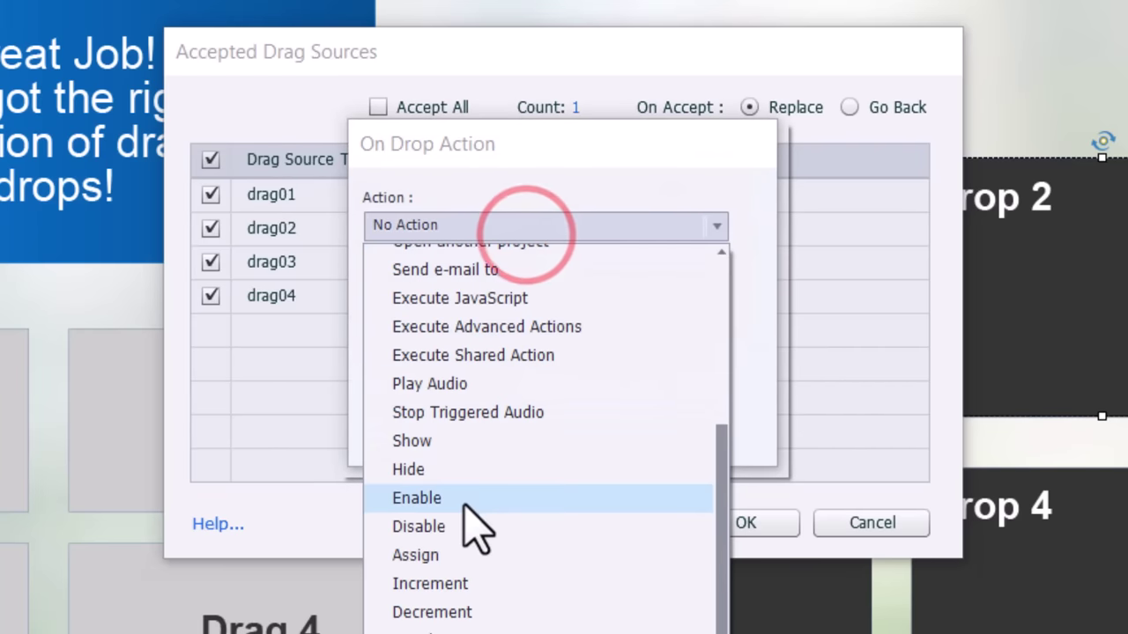
{"action": "left_click", "coordinate": [460, 546]}
{"action": "left_click", "coordinate": [528, 283]}
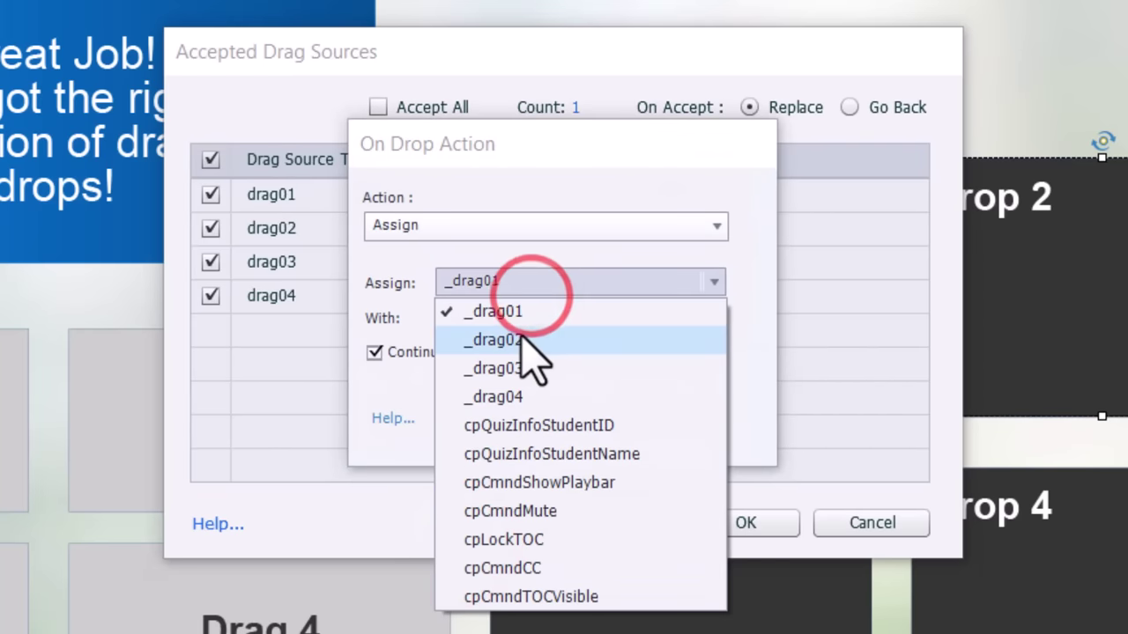
{"action": "left_click", "coordinate": [521, 333]}
{"action": "left_click", "coordinate": [479, 319]}
{"action": "type", "text": "0"}
{"action": "left_click", "coordinate": [395, 356]}
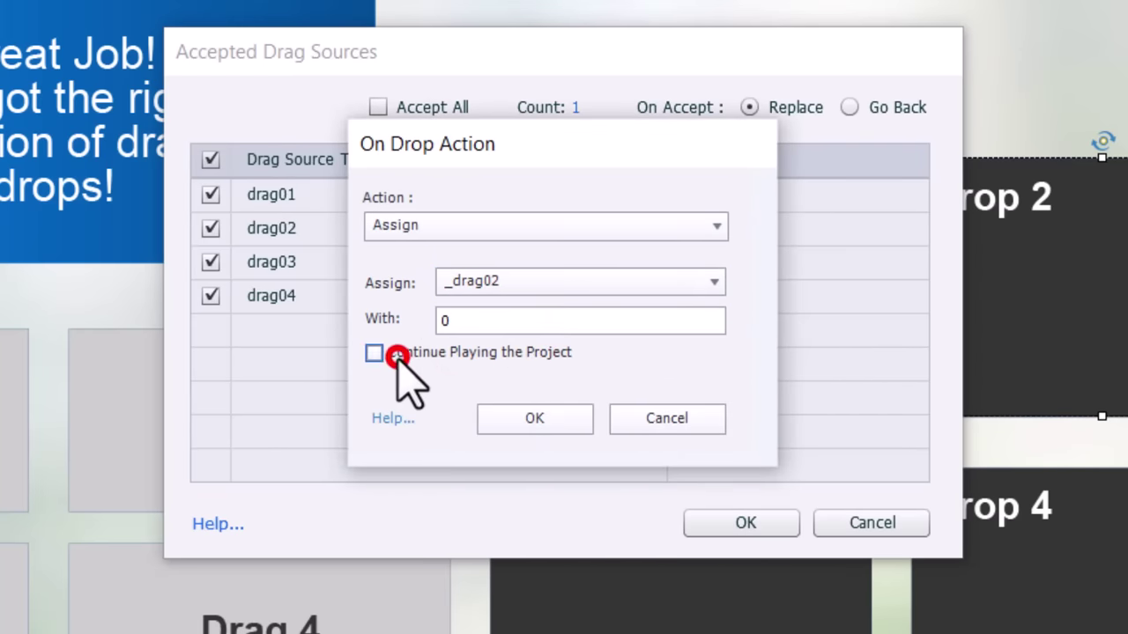
{"action": "left_click", "coordinate": [537, 418]}
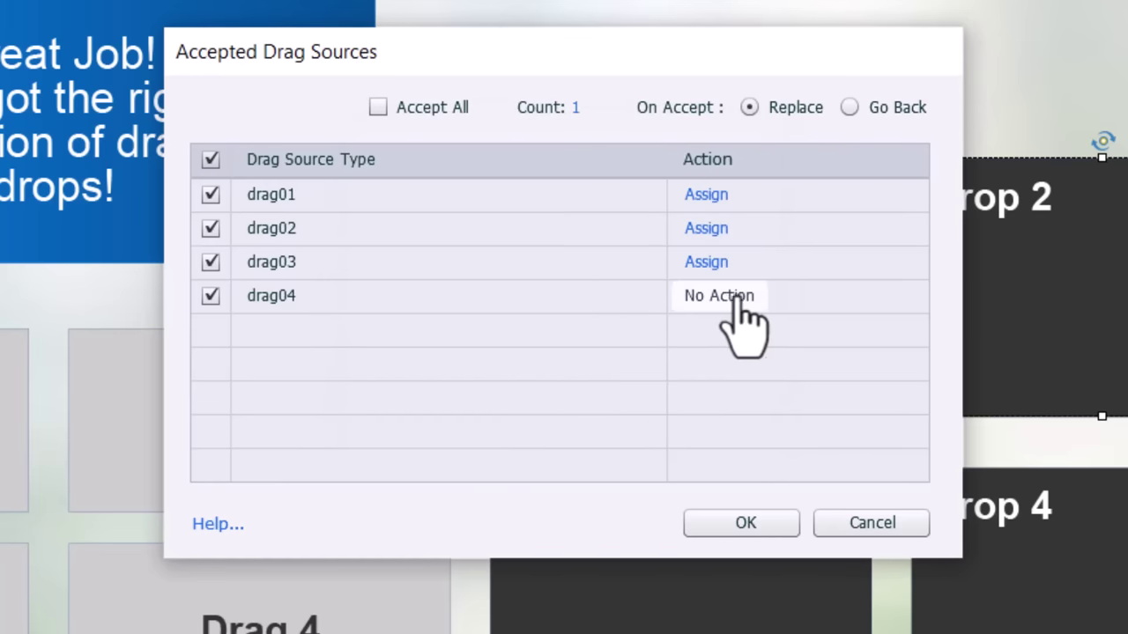
Set Drop 2's on-drop action for drag04 to assign _drag02 with 0 without continuing the project, and apply the accepted drag sources.
{"action": "left_click", "coordinate": [732, 296]}
{"action": "left_click", "coordinate": [584, 226]}
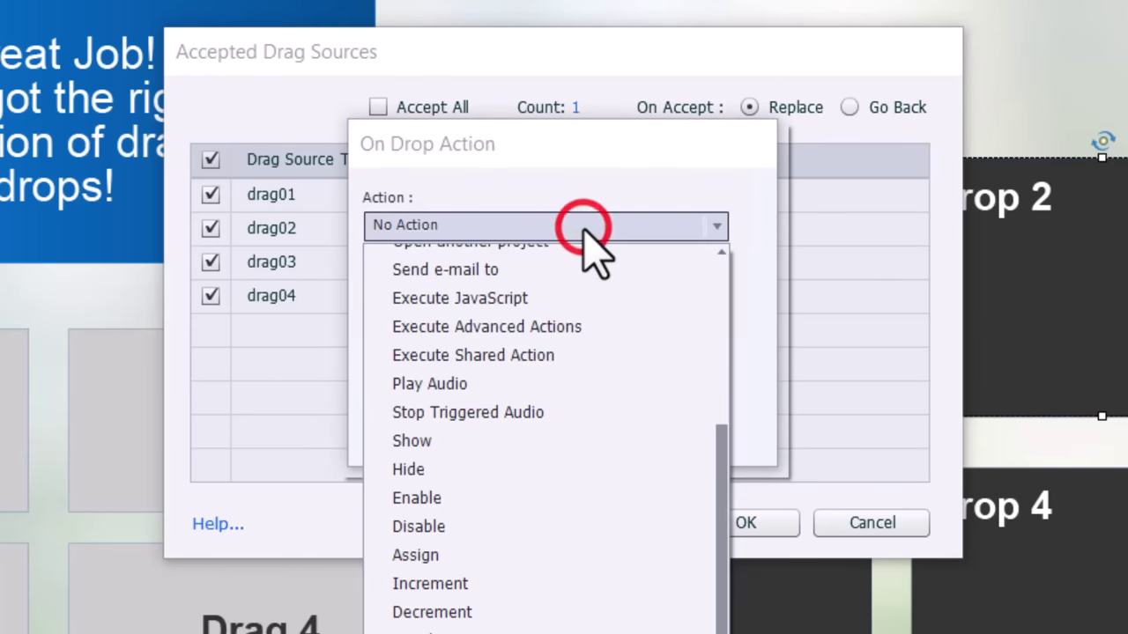
{"action": "left_click", "coordinate": [467, 553]}
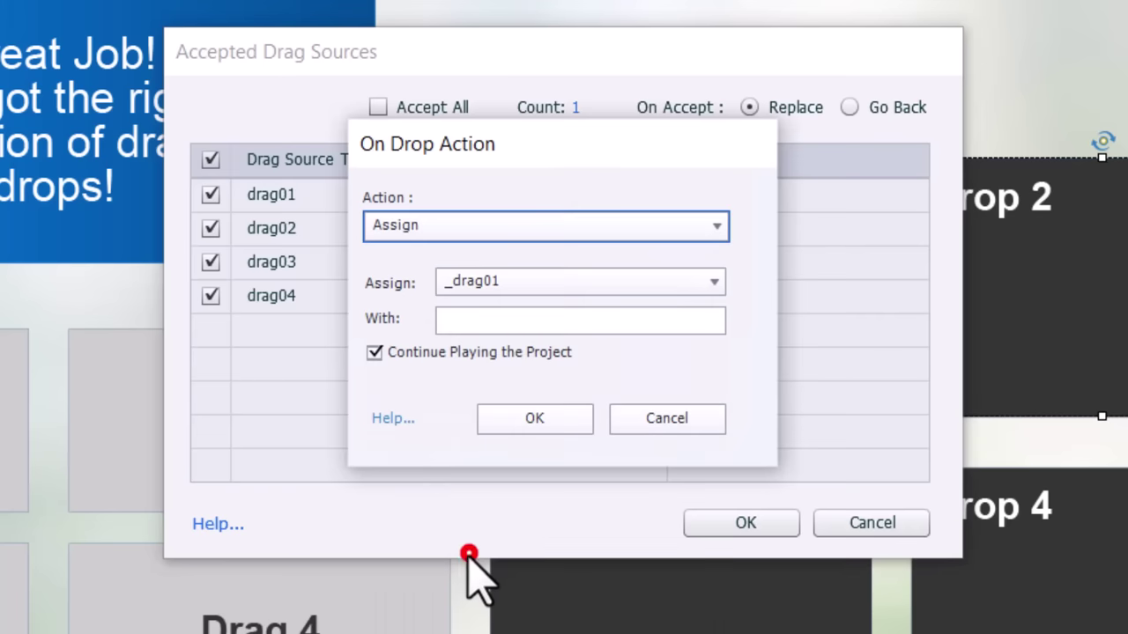
{"action": "left_click", "coordinate": [508, 280]}
{"action": "left_click", "coordinate": [527, 338]}
{"action": "left_click", "coordinate": [491, 319]}
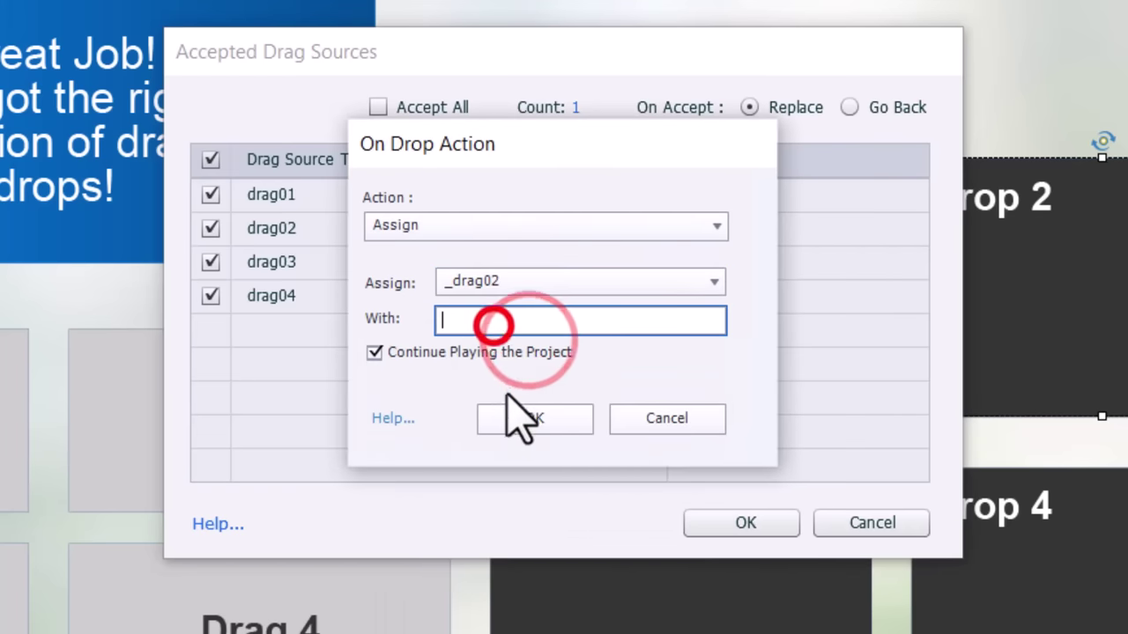
{"action": "type", "text": "0"}
{"action": "left_click", "coordinate": [374, 352]}
{"action": "left_click", "coordinate": [533, 418]}
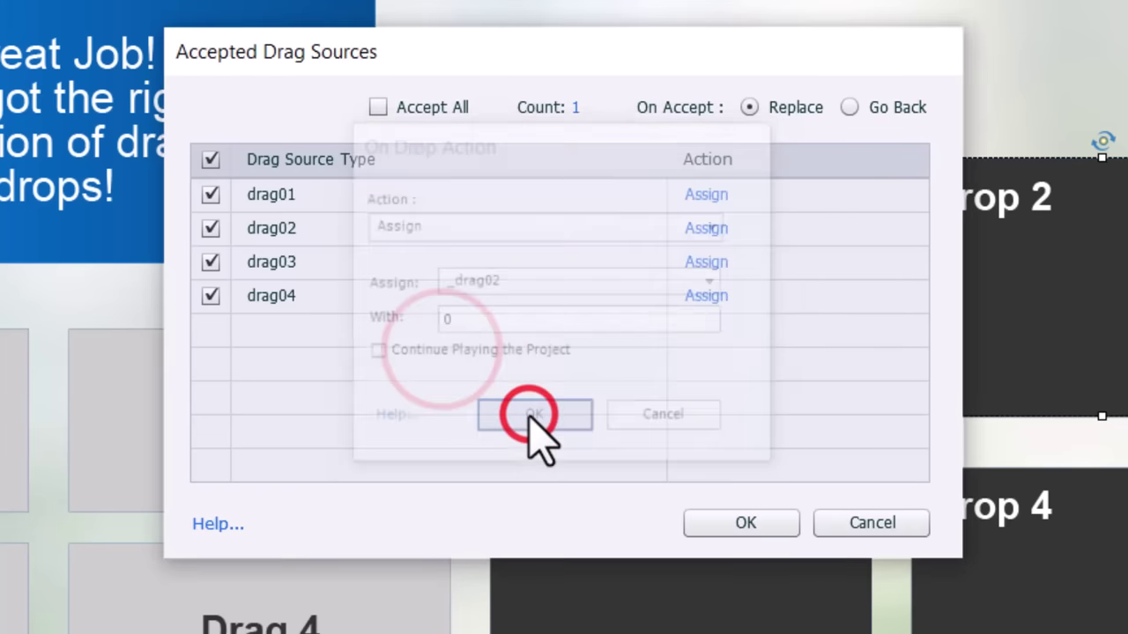
{"action": "left_click", "coordinate": [747, 526]}
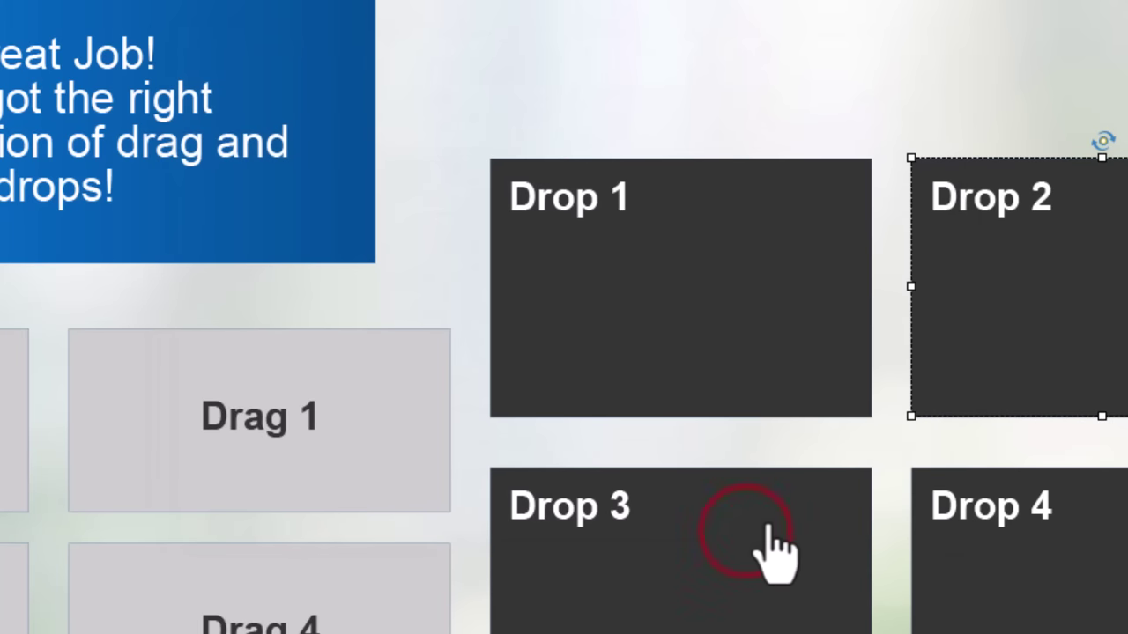
Turn off Accept All for Drop 3's accepted drag sources, with a count of 1 and Replace on accept.
{"action": "left_click", "coordinate": [738, 568]}
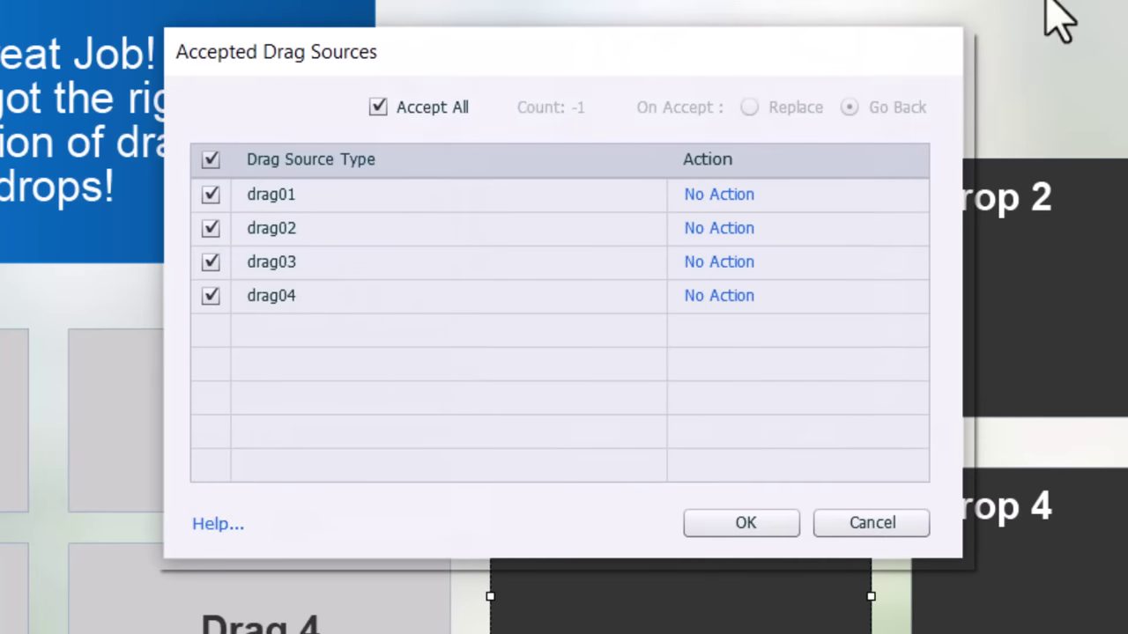
{"action": "left_click", "coordinate": [435, 104]}
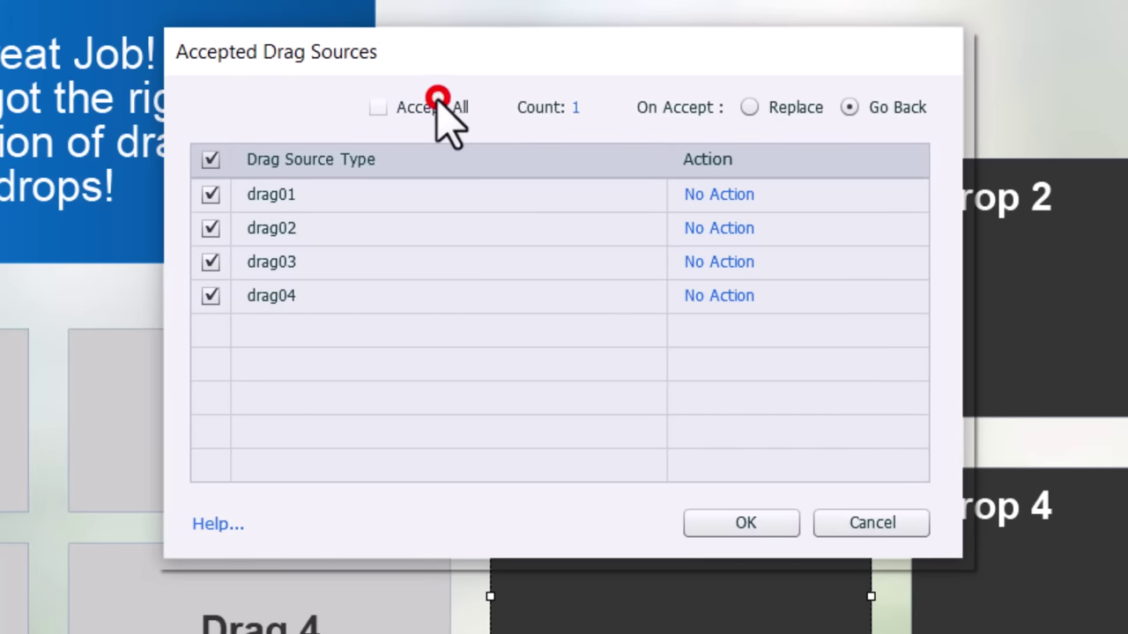
{"action": "left_click", "coordinate": [749, 107]}
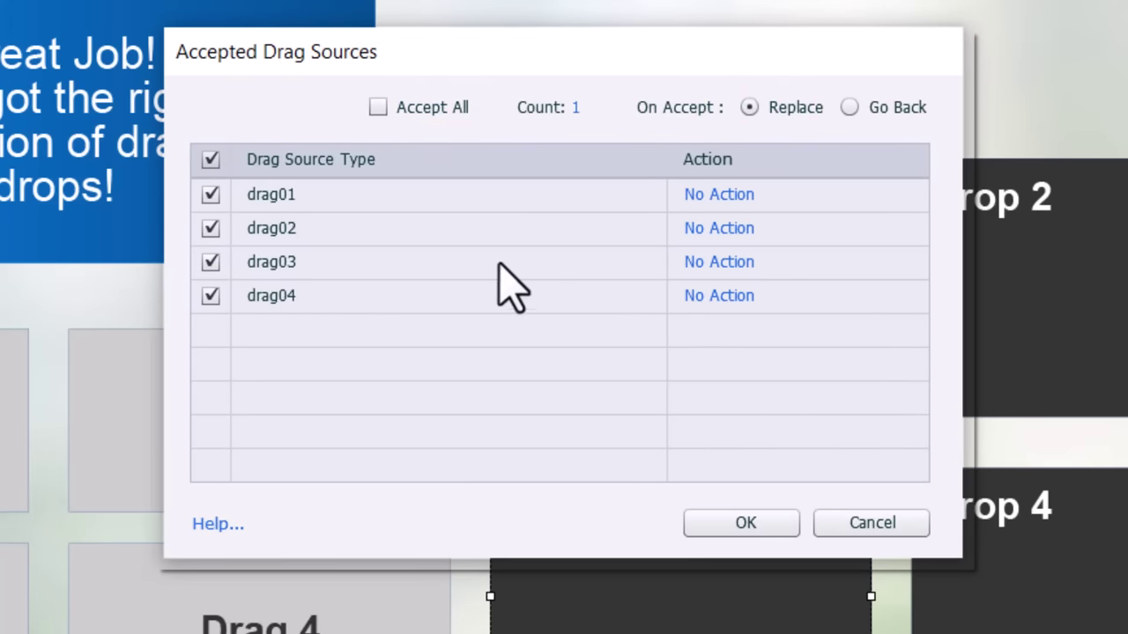
Set Drop 3's on-drop action for drag03 to assign _drag03 with 1, without continuing to play the project.
{"action": "left_click", "coordinate": [709, 262]}
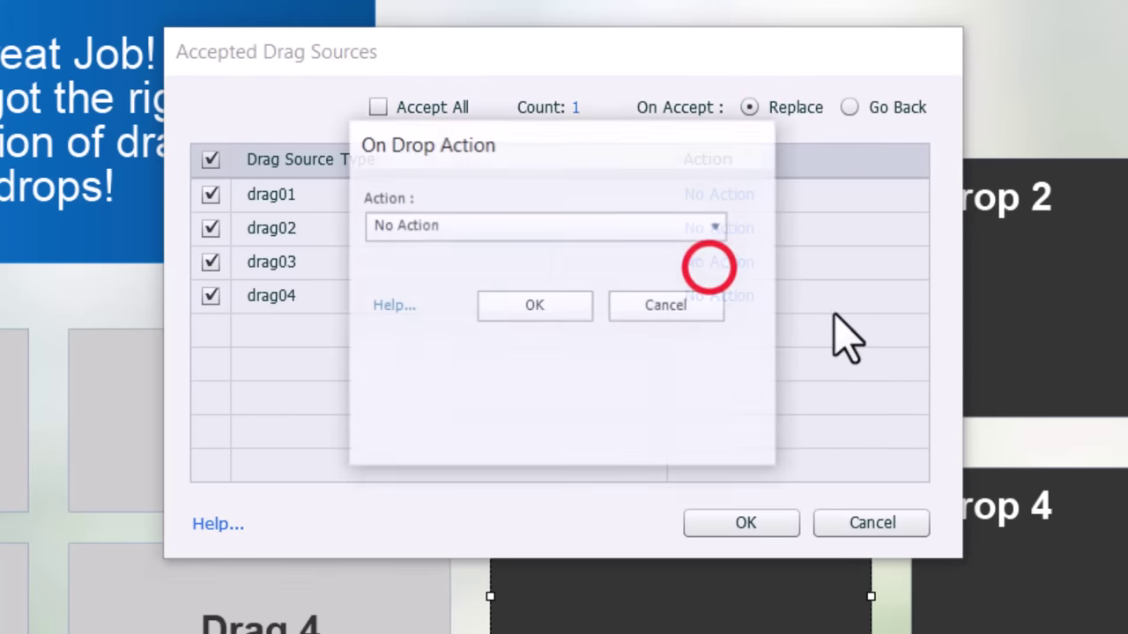
{"action": "left_click", "coordinate": [555, 227]}
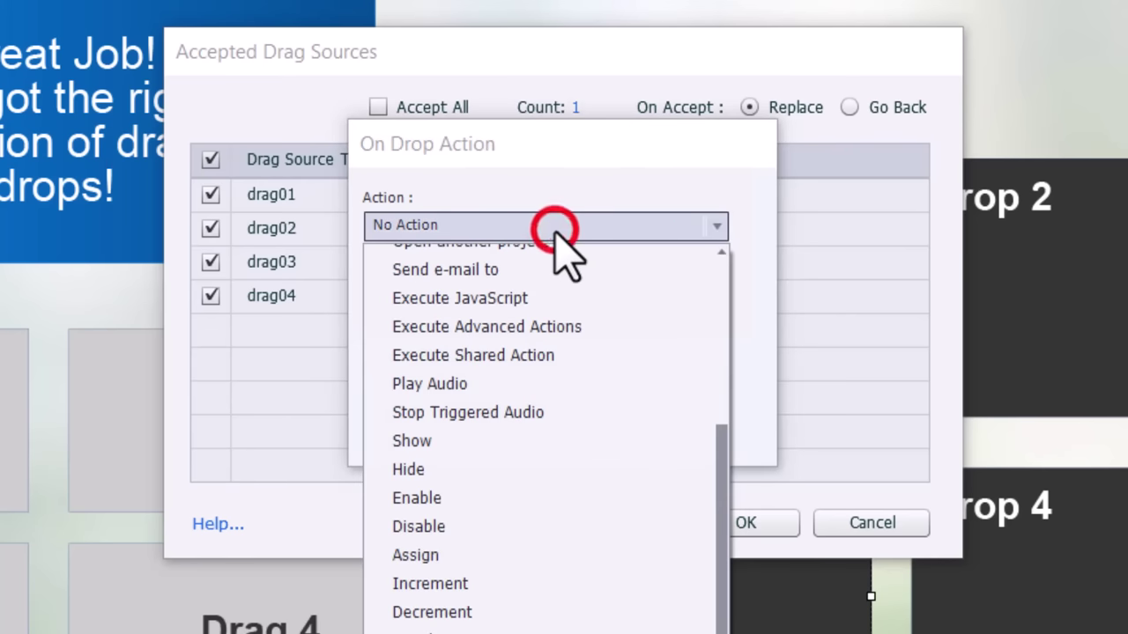
{"action": "left_click", "coordinate": [485, 552]}
{"action": "left_click", "coordinate": [521, 280]}
{"action": "left_click", "coordinate": [529, 367]}
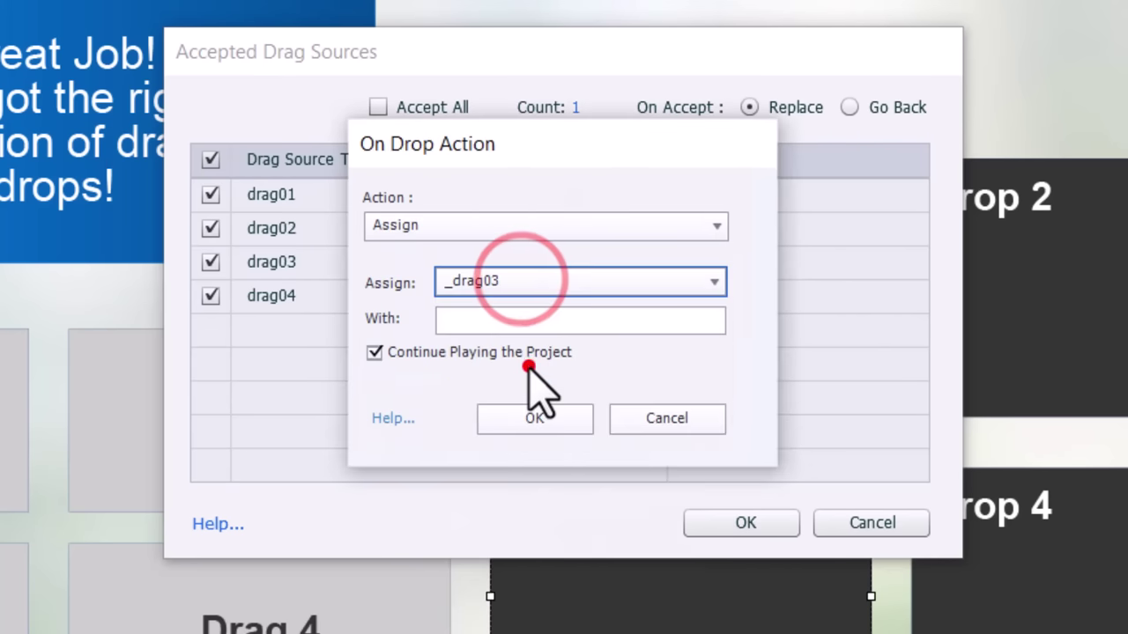
{"action": "left_click", "coordinate": [497, 320]}
{"action": "type", "text": "1"}
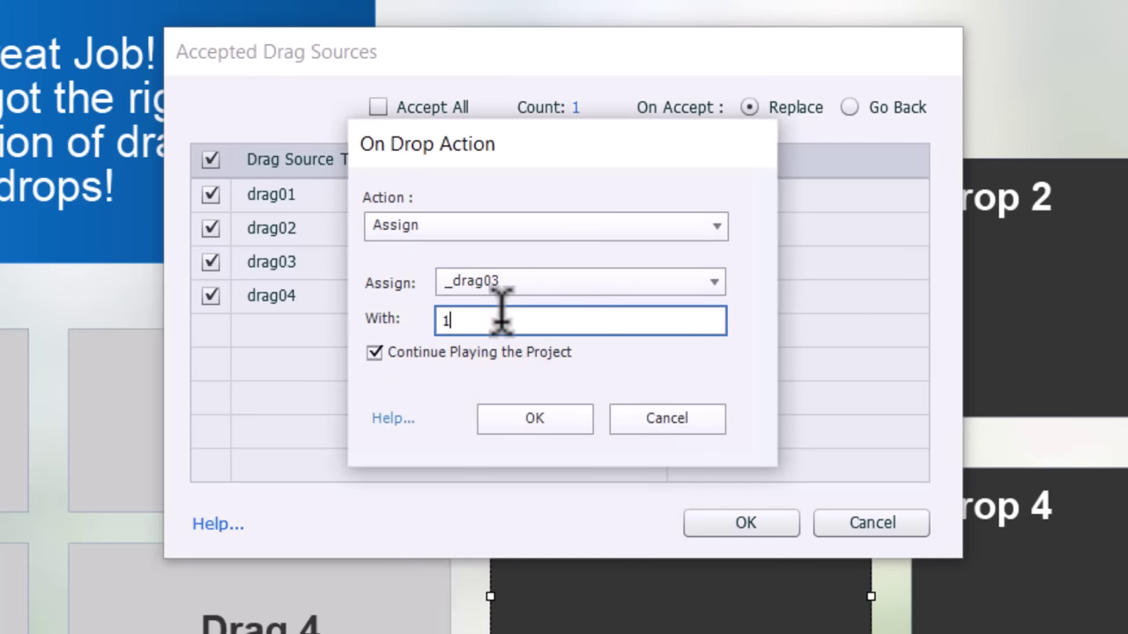
{"action": "left_click", "coordinate": [440, 353]}
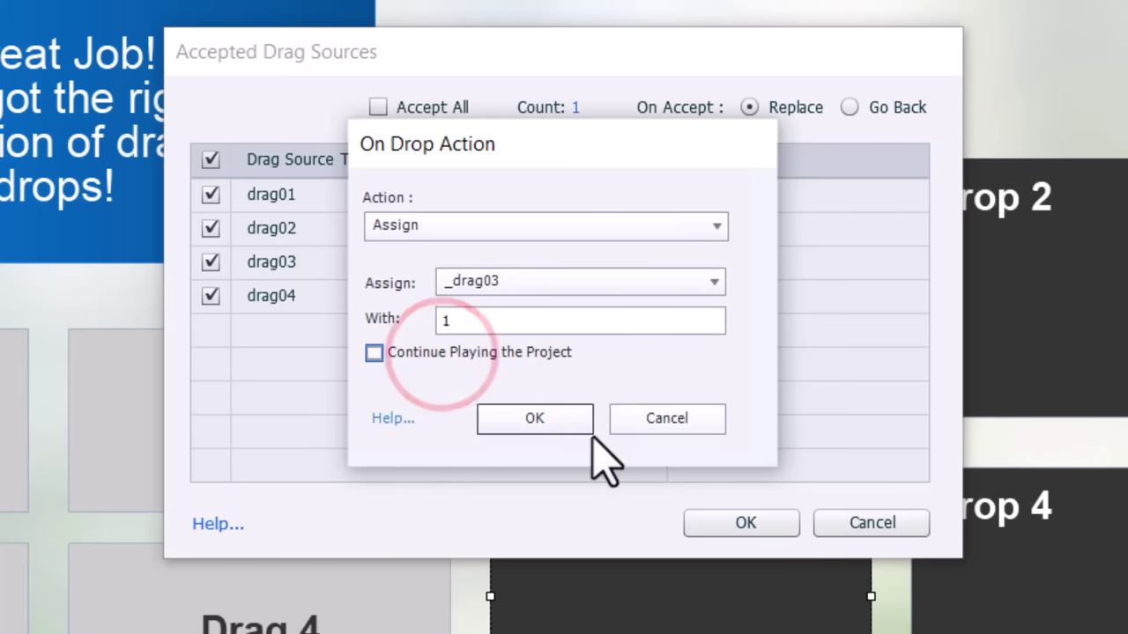
{"action": "left_click", "coordinate": [534, 418]}
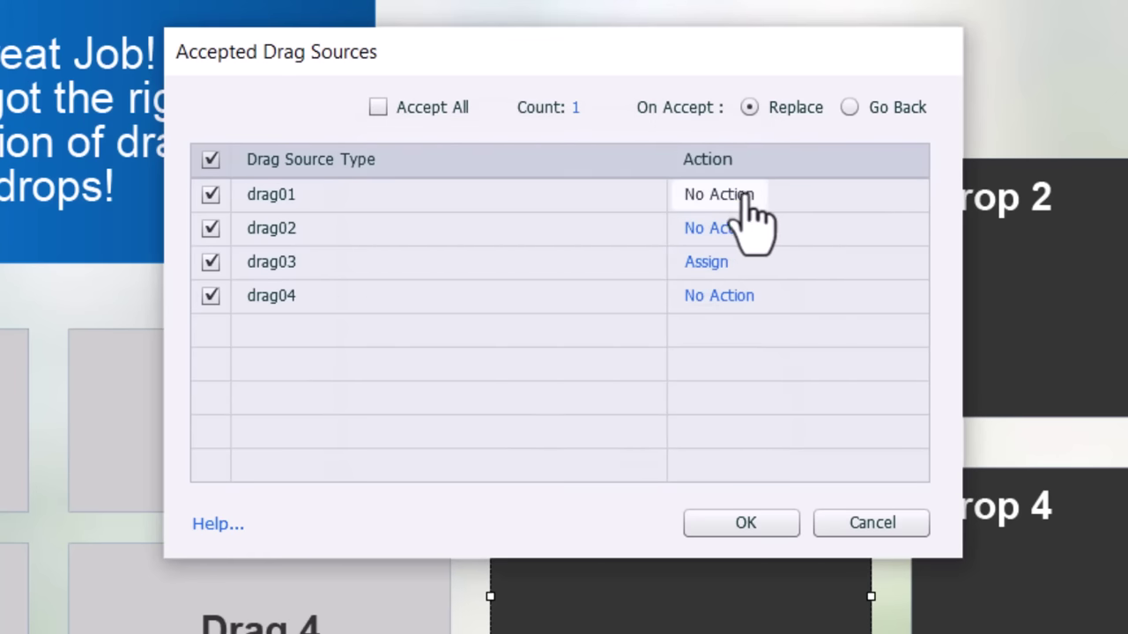
Set Drop 3's on-drop action for drag01 to assign _drag03 with 0, without continuing to play the project.
{"action": "left_click", "coordinate": [738, 194]}
{"action": "left_click", "coordinate": [634, 224]}
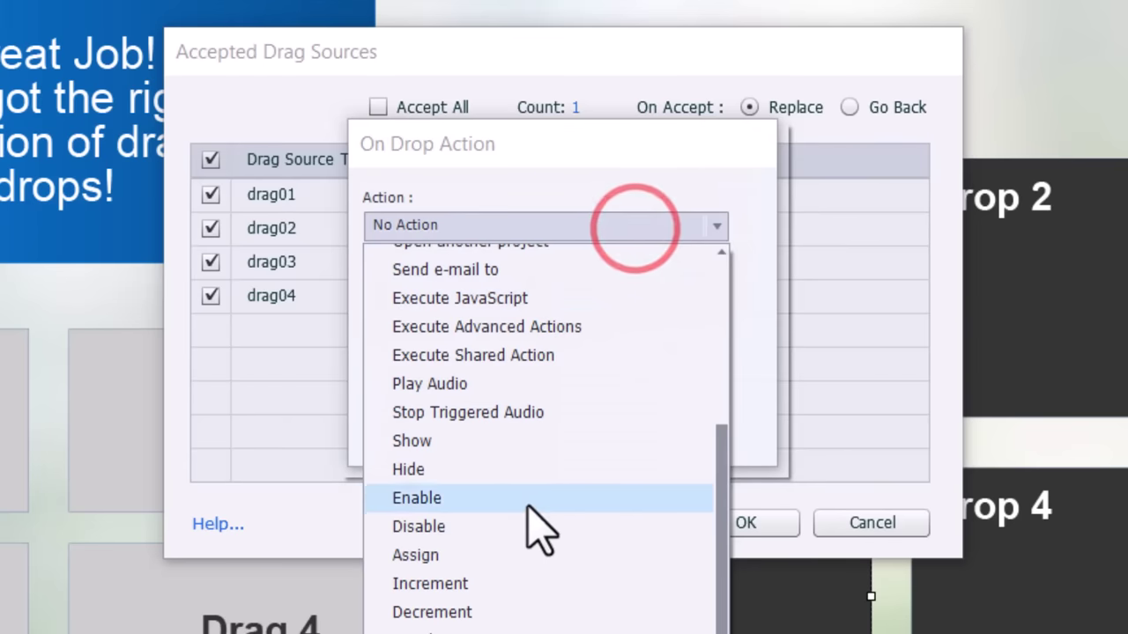
{"action": "left_click", "coordinate": [446, 555]}
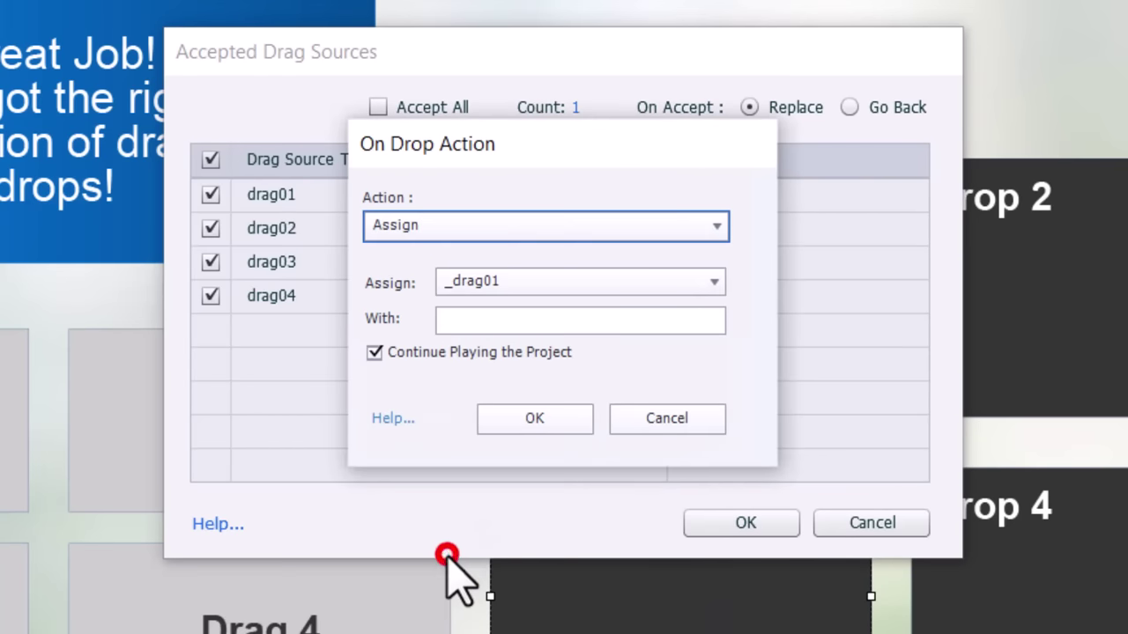
{"action": "left_click", "coordinate": [513, 282]}
{"action": "left_click", "coordinate": [549, 373]}
{"action": "left_click", "coordinate": [501, 320]}
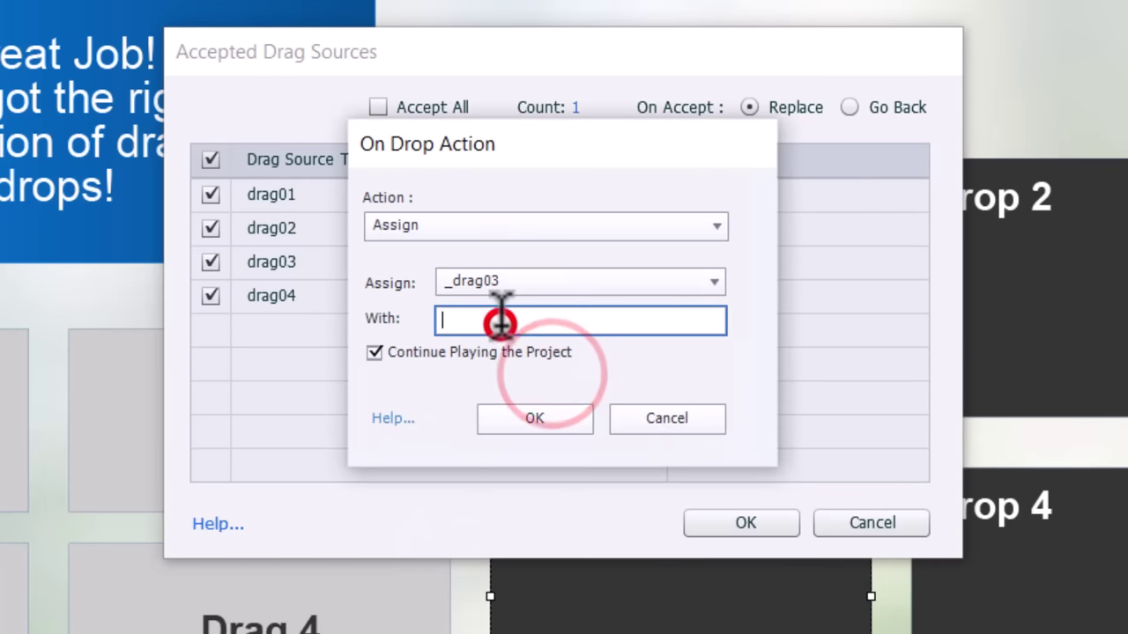
{"action": "type", "text": "0"}
{"action": "left_click", "coordinate": [374, 352]}
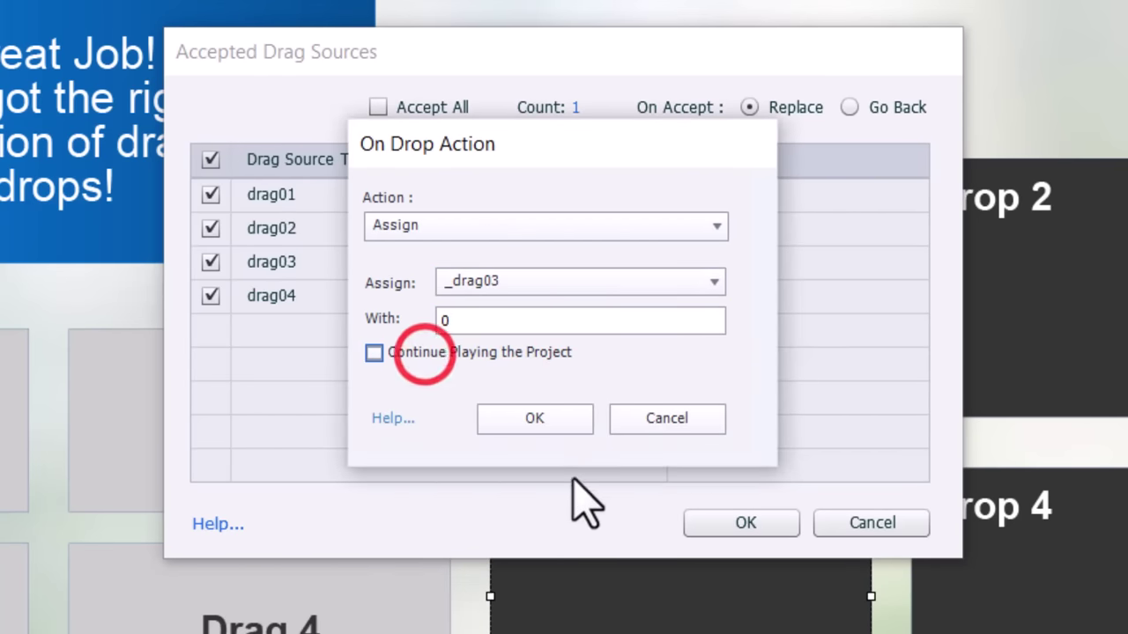
{"action": "left_click", "coordinate": [547, 431]}
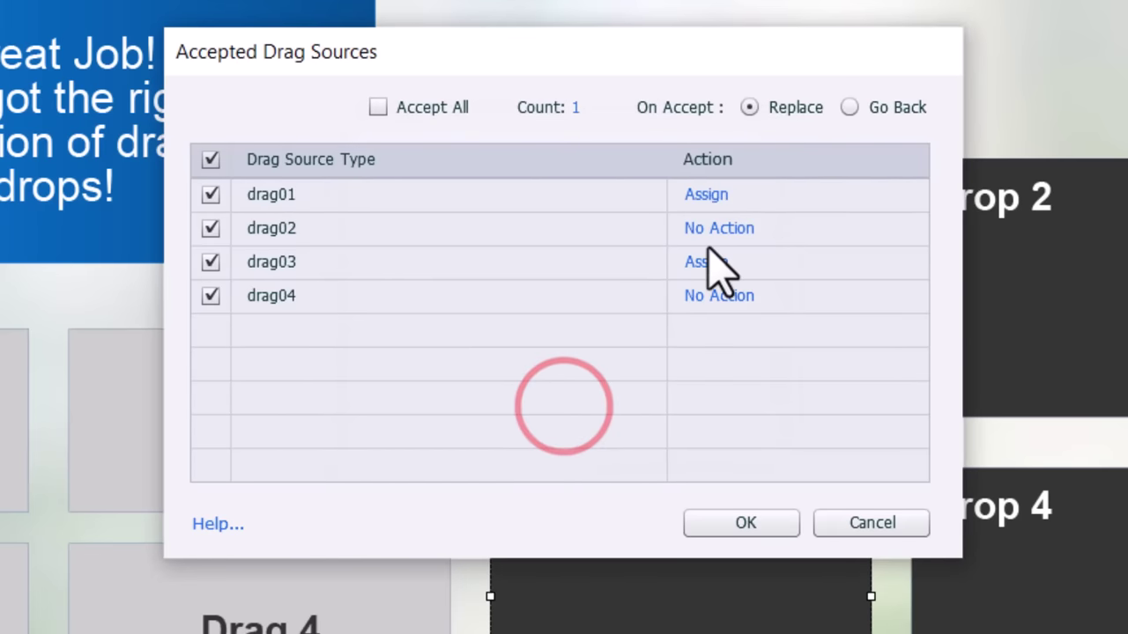
Set Drop 3's on-drop action for drag02 to assign _drag03 with 0, without continuing to play the project.
{"action": "left_click", "coordinate": [746, 229]}
{"action": "left_click", "coordinate": [530, 228]}
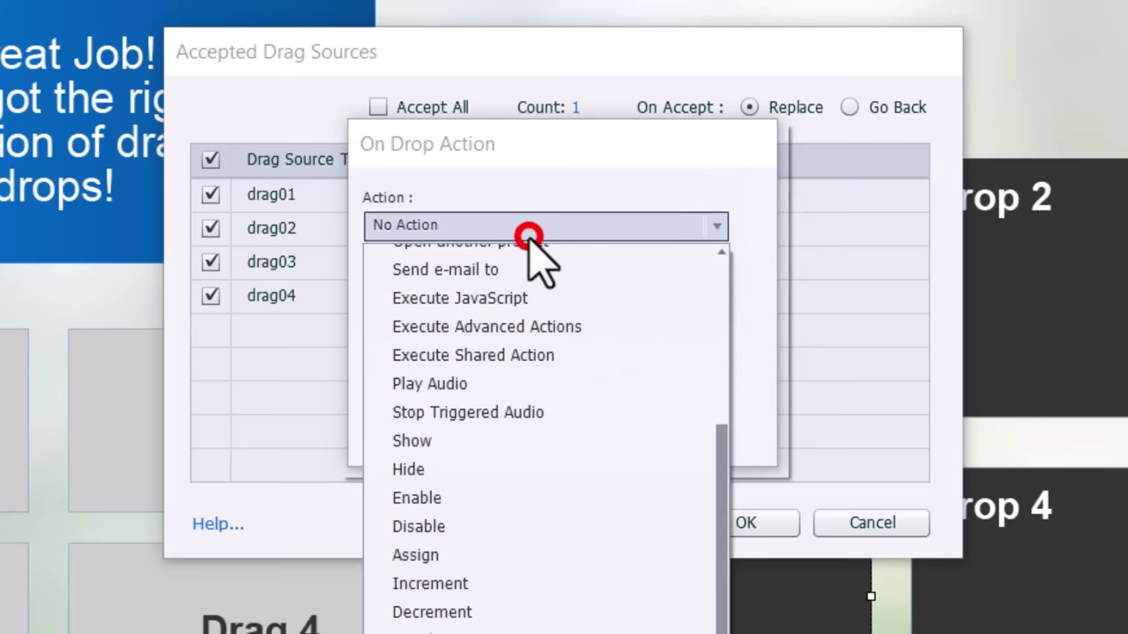
{"action": "left_click", "coordinate": [494, 555]}
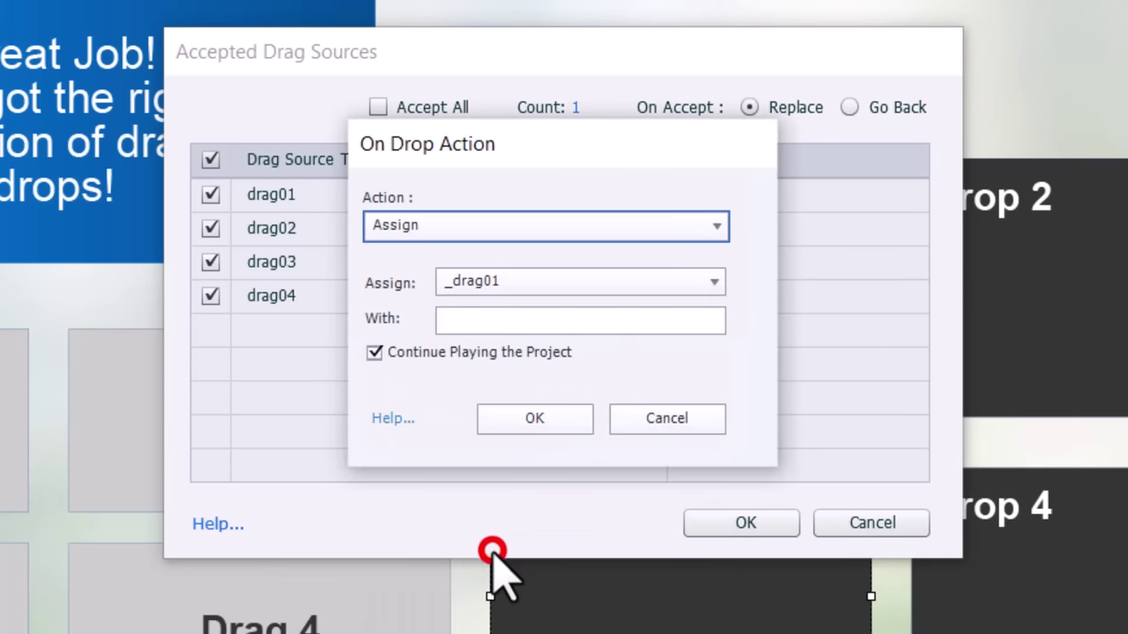
{"action": "left_click", "coordinate": [520, 282]}
{"action": "left_click", "coordinate": [503, 320]}
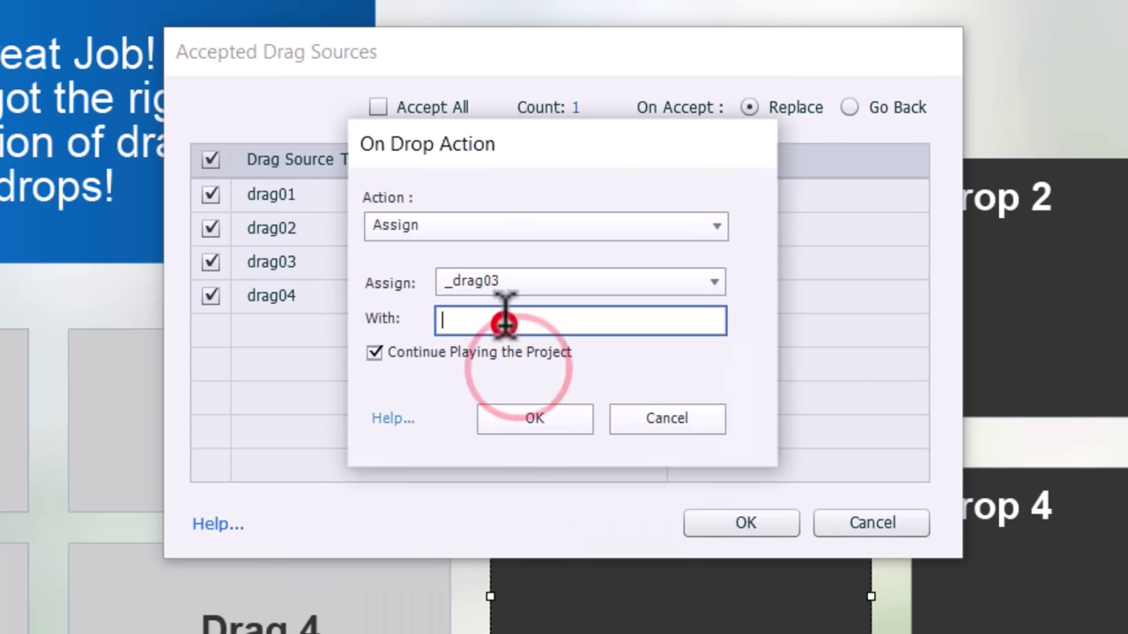
{"action": "type", "text": "0"}
{"action": "left_click", "coordinate": [400, 354]}
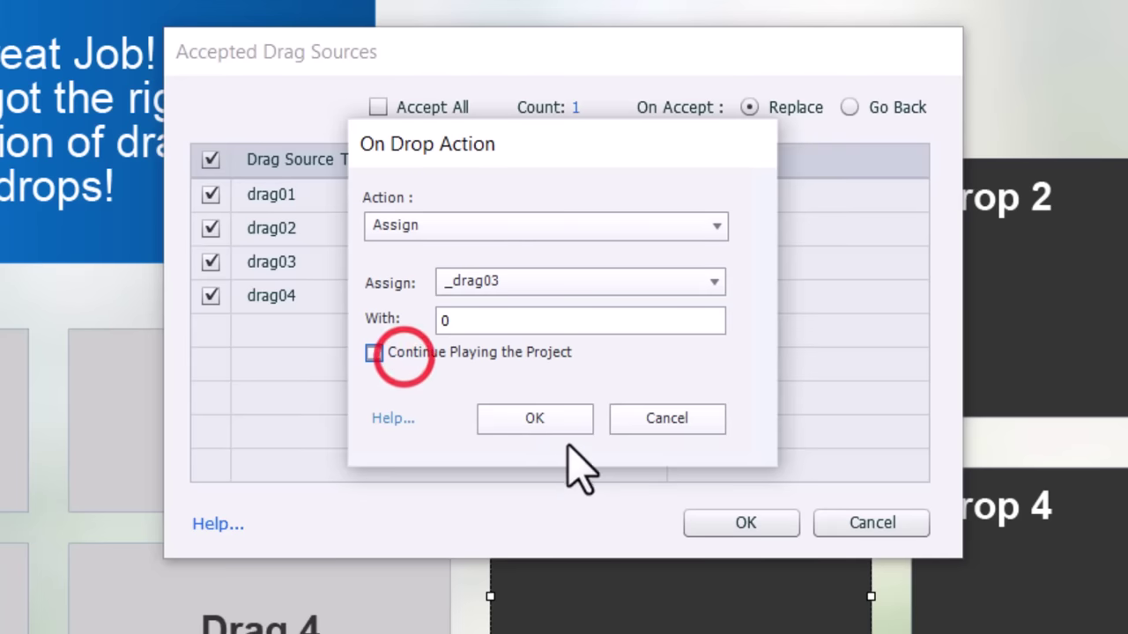
{"action": "left_click", "coordinate": [555, 417]}
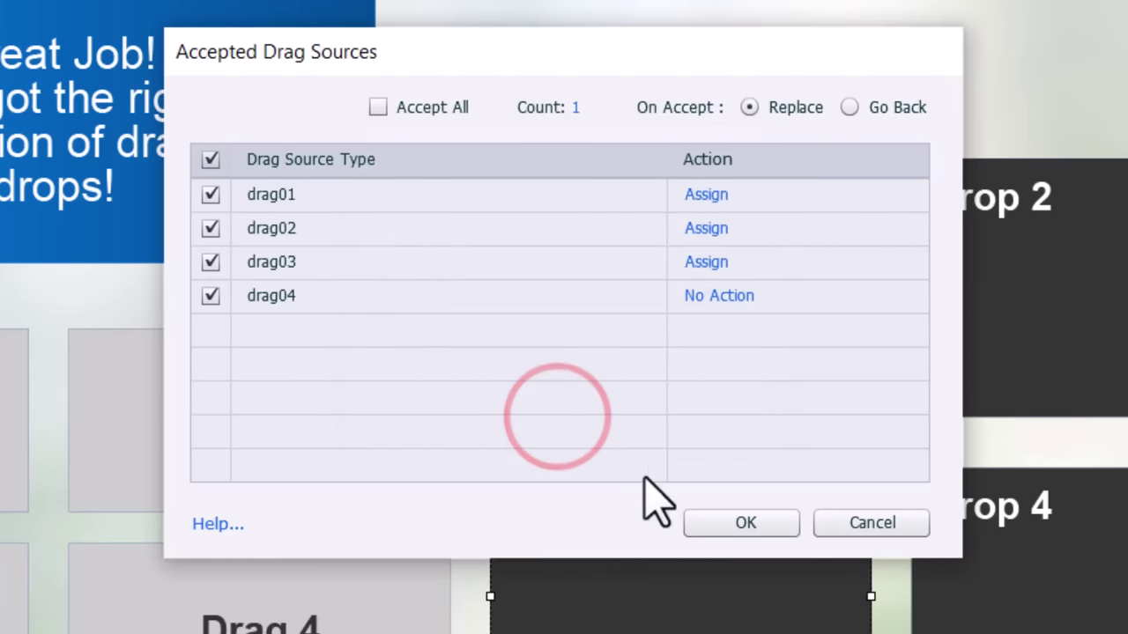
Set Drop 3's on-drop action for drag04 to assign _drag03 with 0 without continuing the project, and apply the accepted drag sources.
{"action": "left_click", "coordinate": [723, 296]}
{"action": "left_click", "coordinate": [541, 227]}
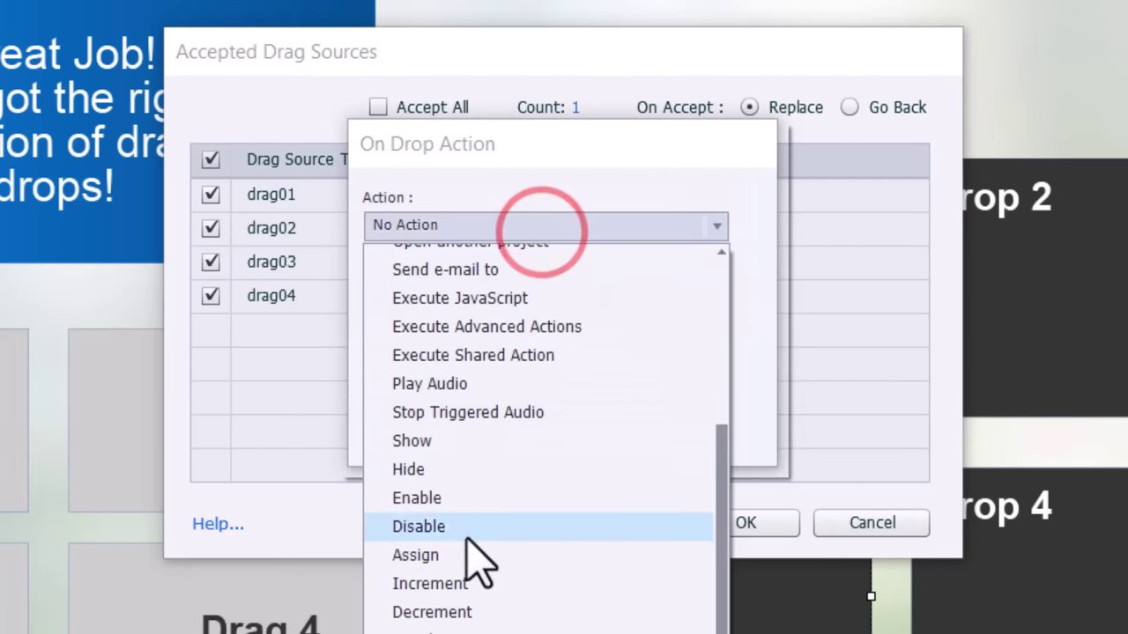
{"action": "left_click", "coordinate": [460, 555]}
{"action": "left_click", "coordinate": [509, 280]}
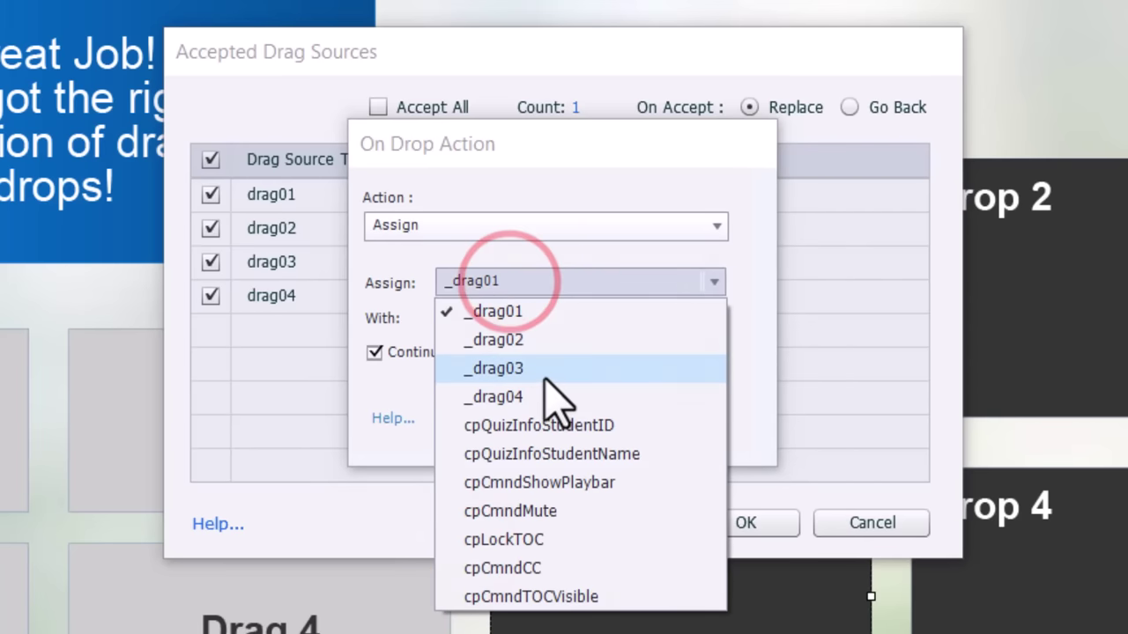
{"action": "left_click", "coordinate": [519, 368]}
{"action": "left_click", "coordinate": [498, 320]}
{"action": "type", "text": "0"}
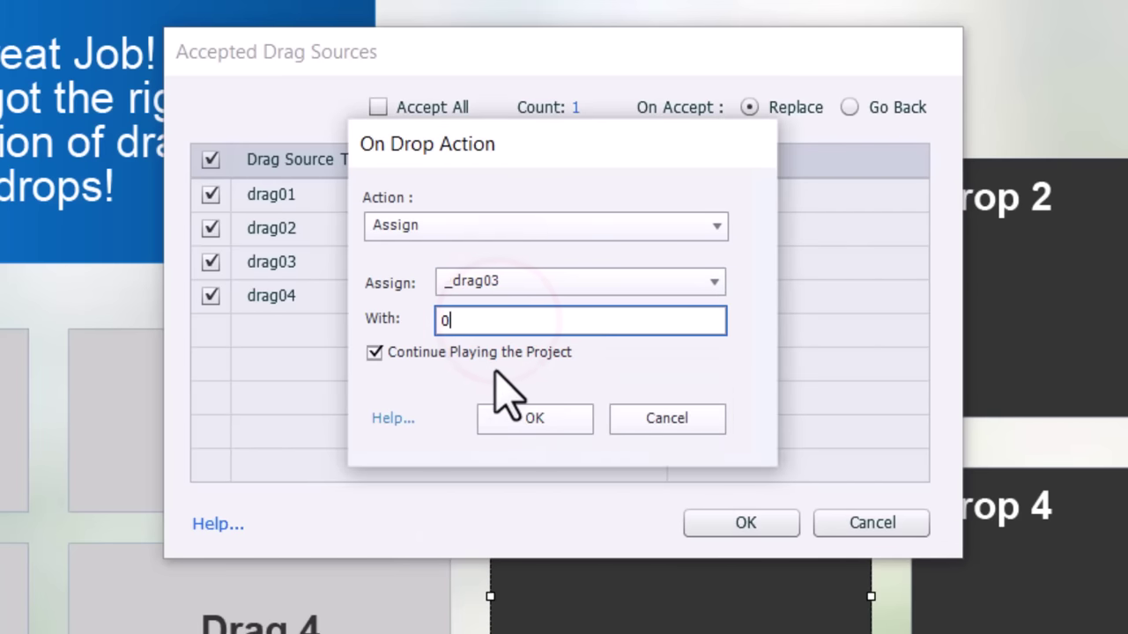
{"action": "left_click", "coordinate": [448, 353]}
{"action": "left_click", "coordinate": [539, 417]}
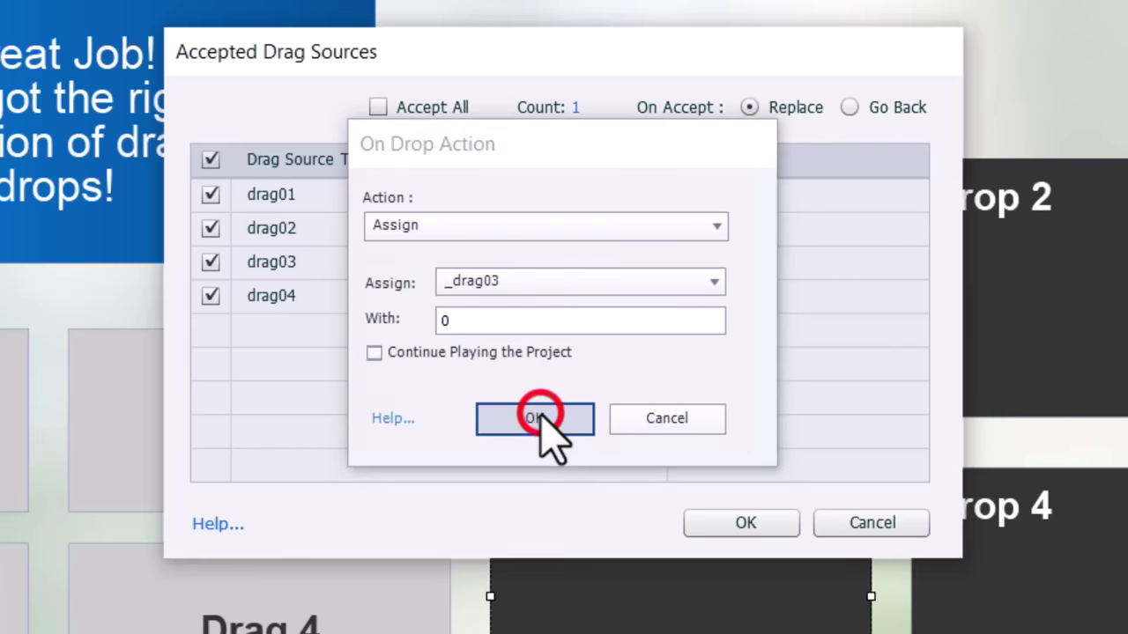
{"action": "left_click", "coordinate": [740, 515]}
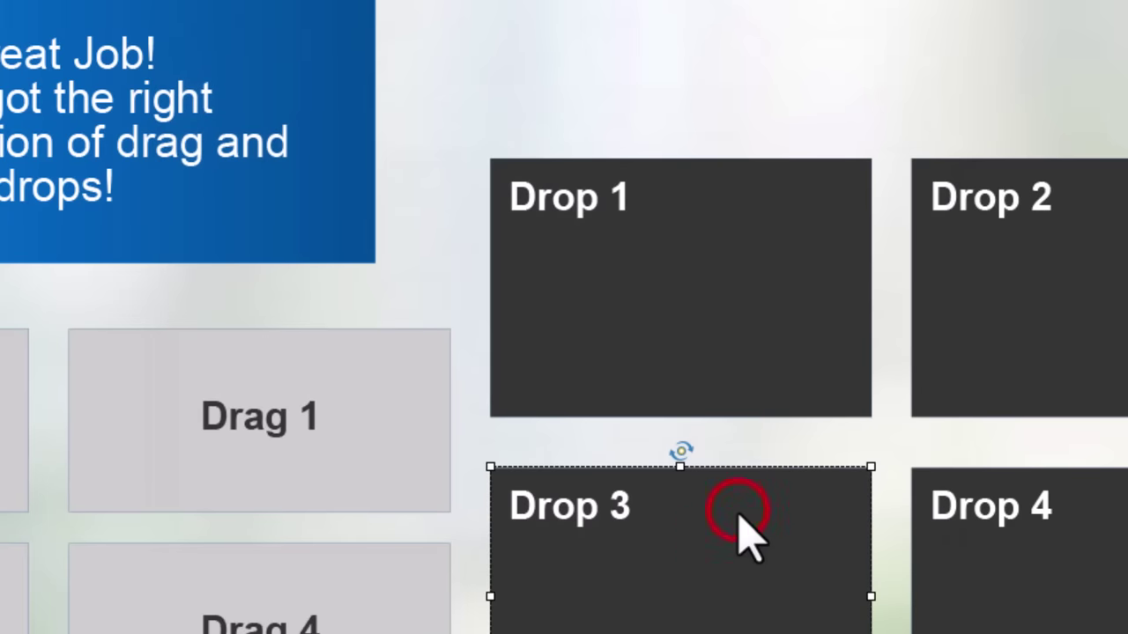
Turn off Accept All for Drop 4's accepted drag sources, with a count of 1 and Replace on accept.
{"action": "left_click", "coordinate": [1122, 577]}
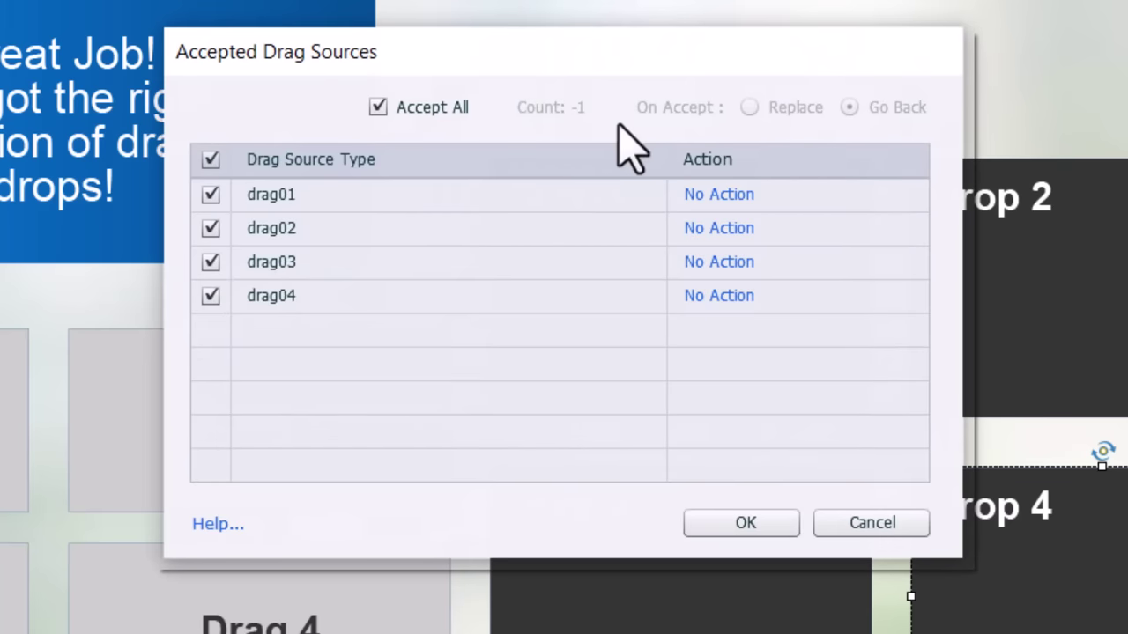
{"action": "left_click", "coordinate": [454, 105]}
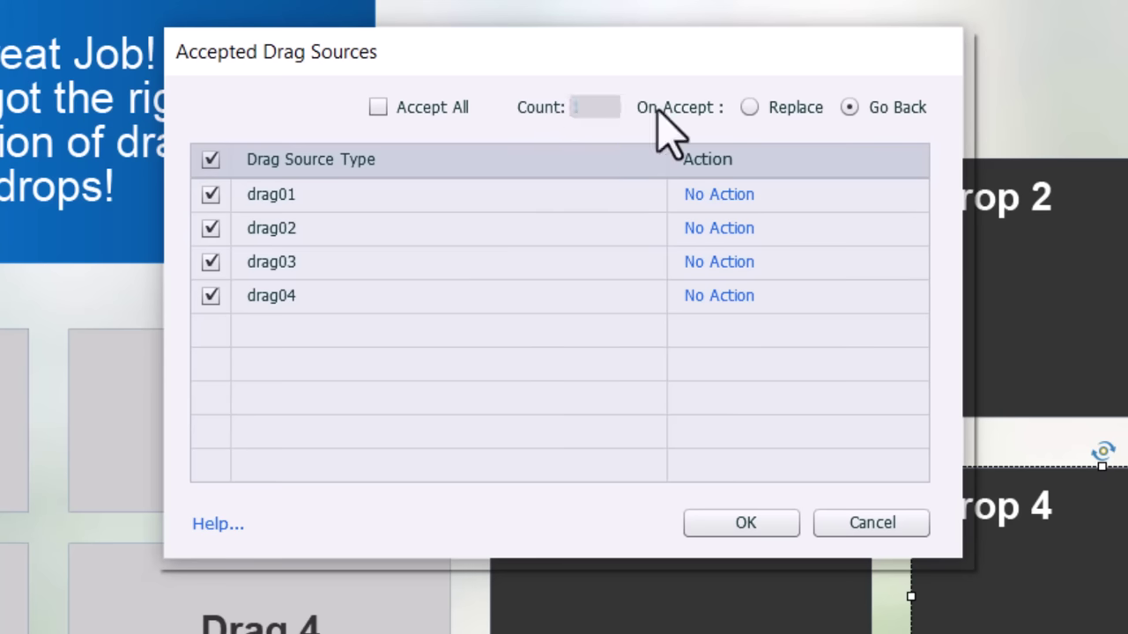
{"action": "left_click", "coordinate": [750, 107]}
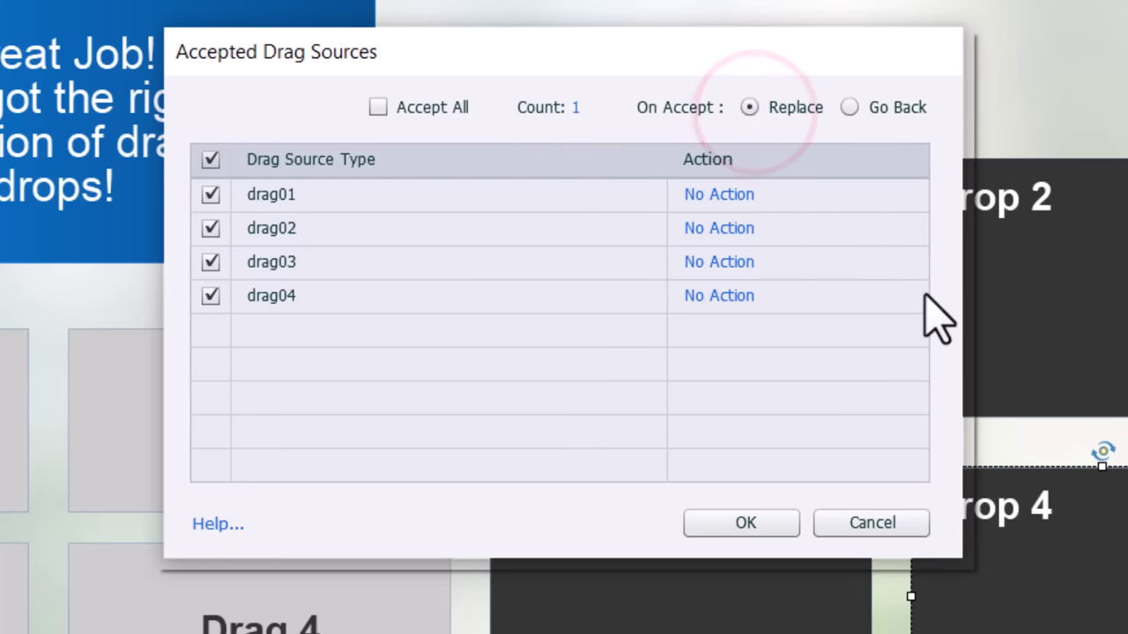
Set Drop 4's on-drop action for drag04 to assign _drag04 with 1, without continuing to play the project.
{"action": "left_click", "coordinate": [728, 290]}
{"action": "left_click", "coordinate": [564, 225]}
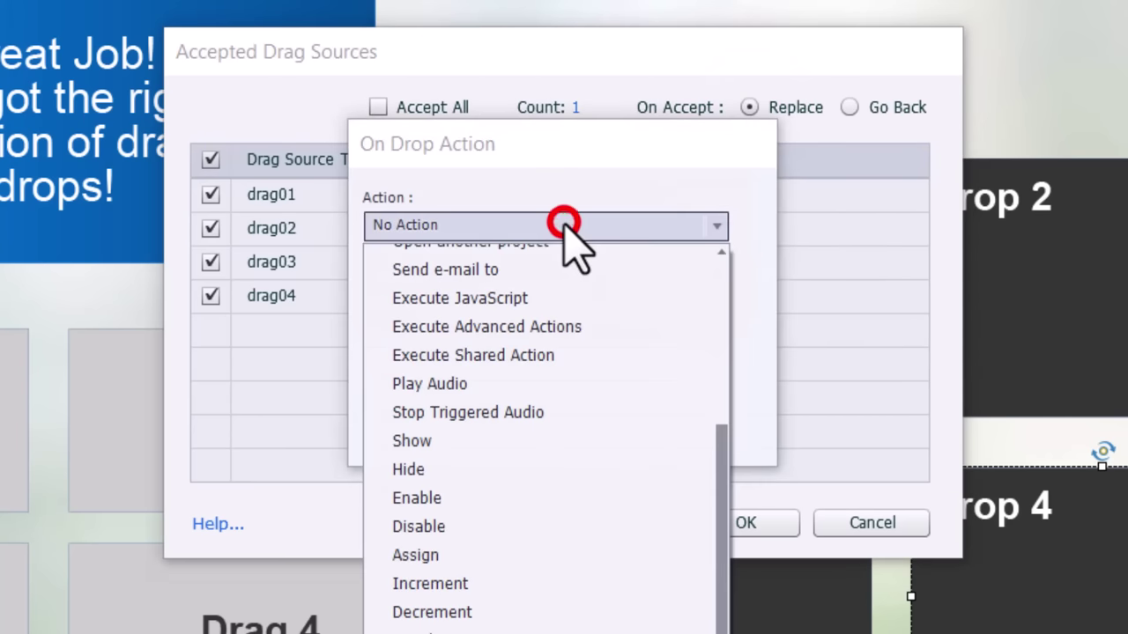
{"action": "left_click", "coordinate": [490, 555]}
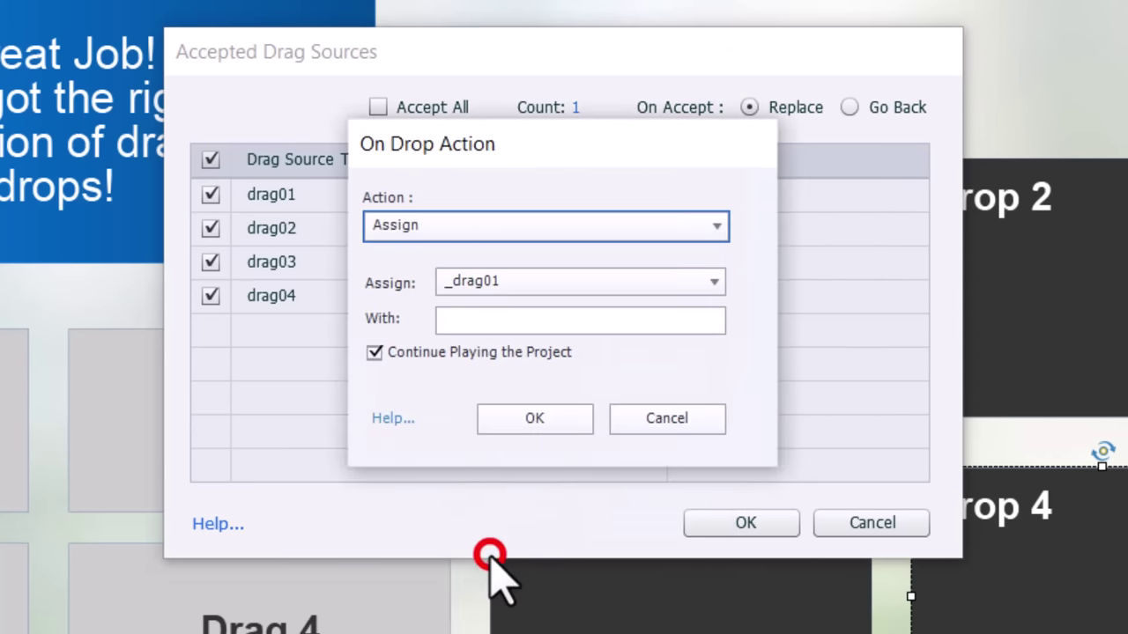
{"action": "left_click", "coordinate": [532, 280]}
{"action": "left_click", "coordinate": [524, 397]}
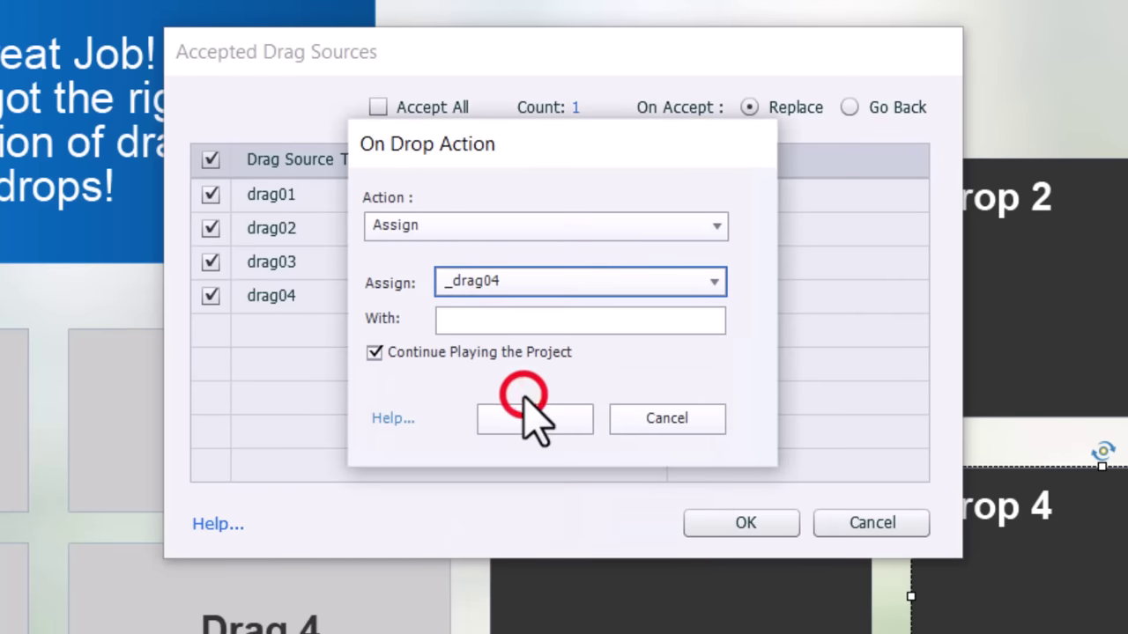
{"action": "left_click", "coordinate": [504, 317]}
{"action": "type", "text": "1"}
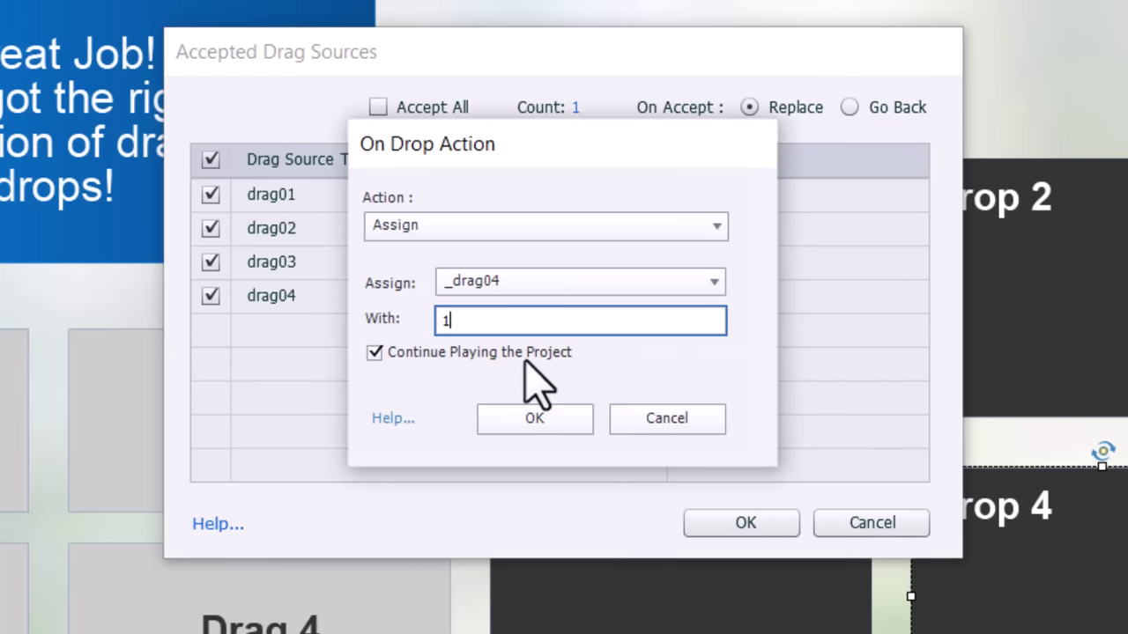
{"action": "left_click", "coordinate": [468, 354]}
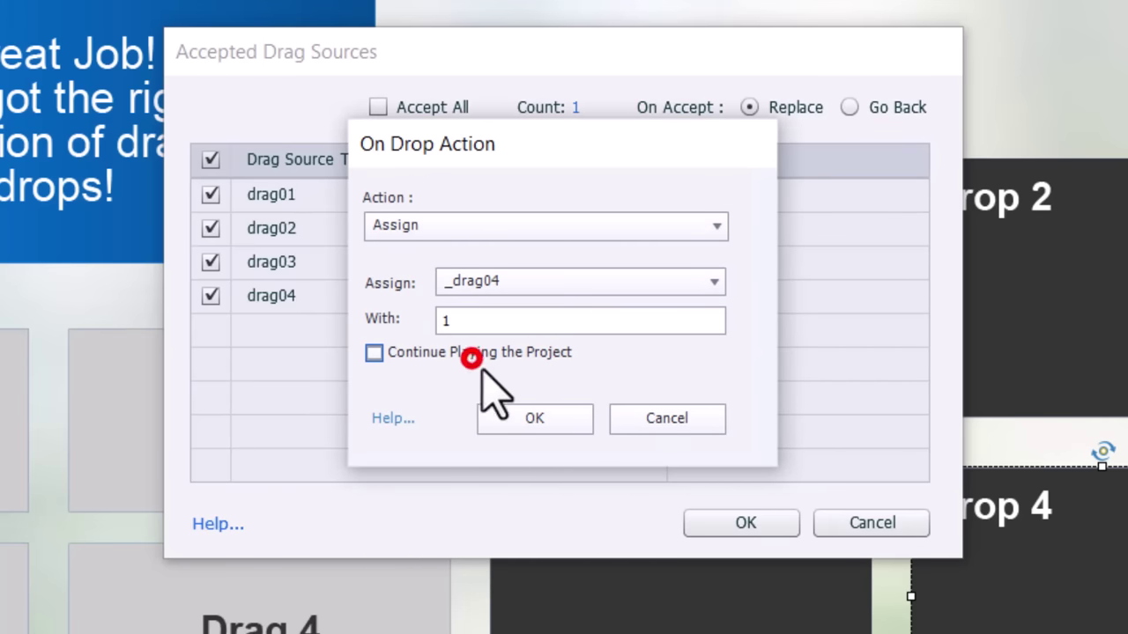
{"action": "left_click", "coordinate": [535, 416]}
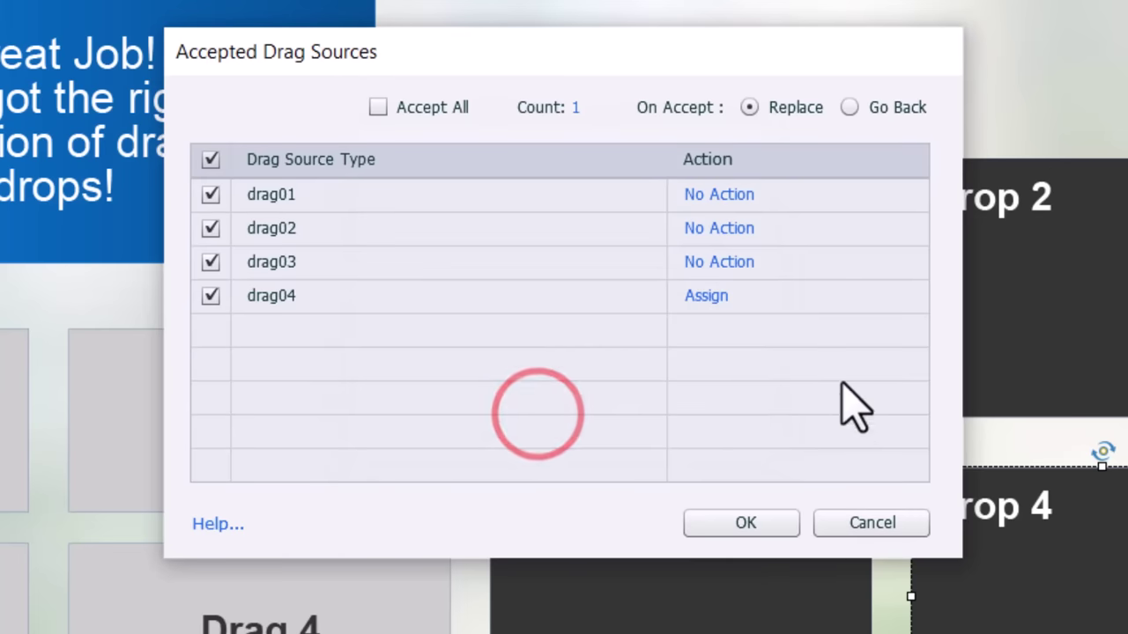
Set Drop 4's on-drop action for drag01 to assign _drag04 with 0, without continuing to play the project.
{"action": "left_click", "coordinate": [722, 196]}
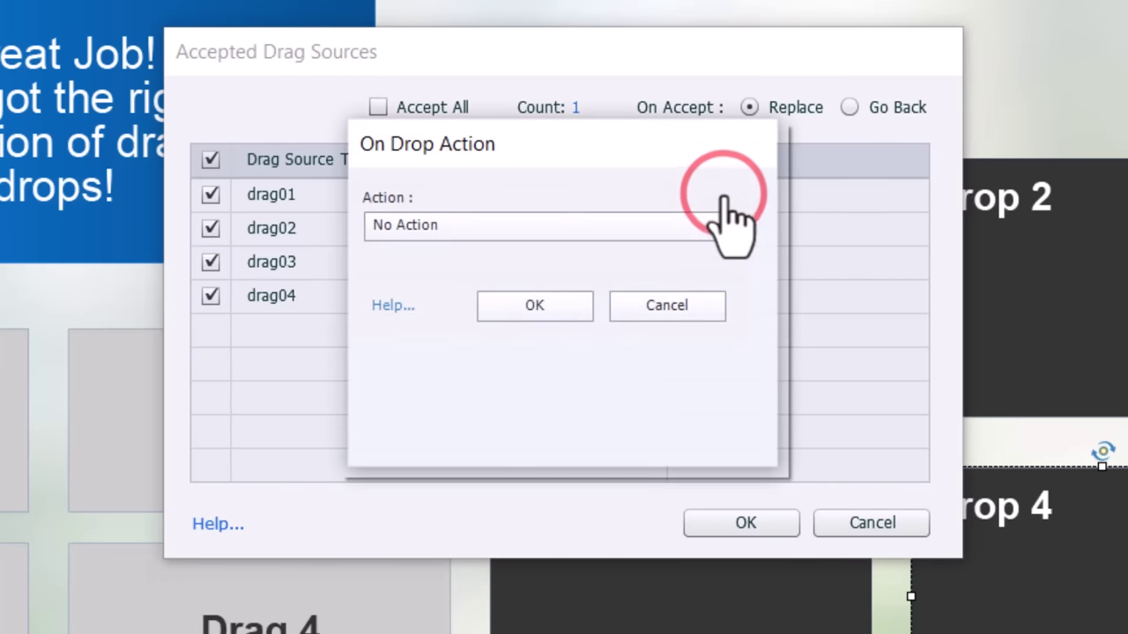
{"action": "left_click", "coordinate": [605, 222]}
{"action": "left_click", "coordinate": [511, 555]}
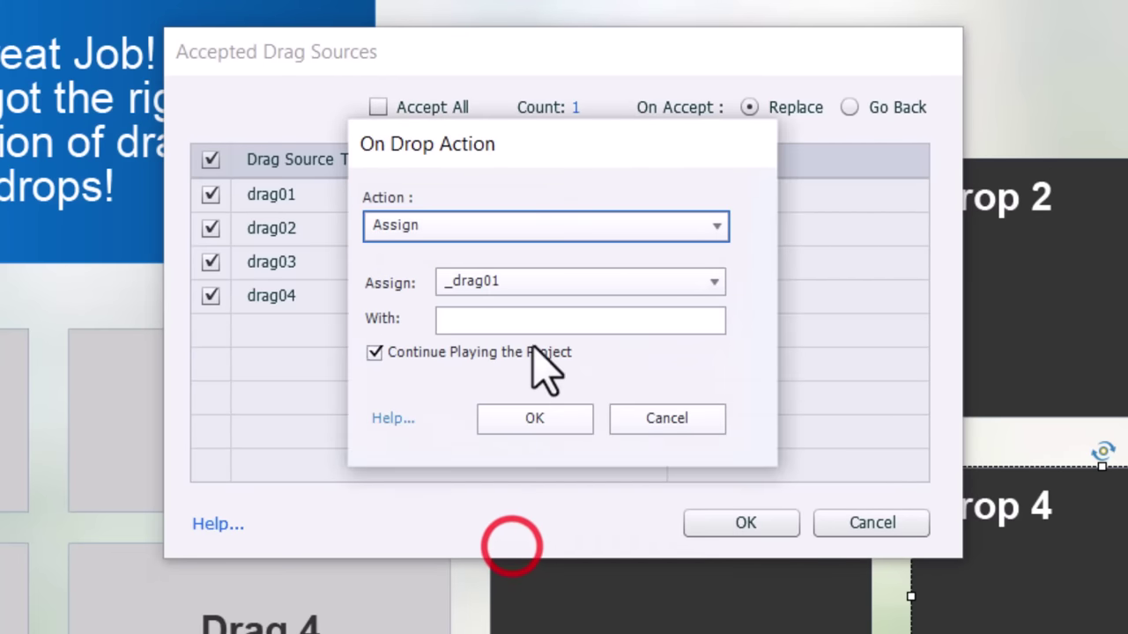
{"action": "left_click", "coordinate": [534, 282]}
{"action": "left_click", "coordinate": [519, 397]}
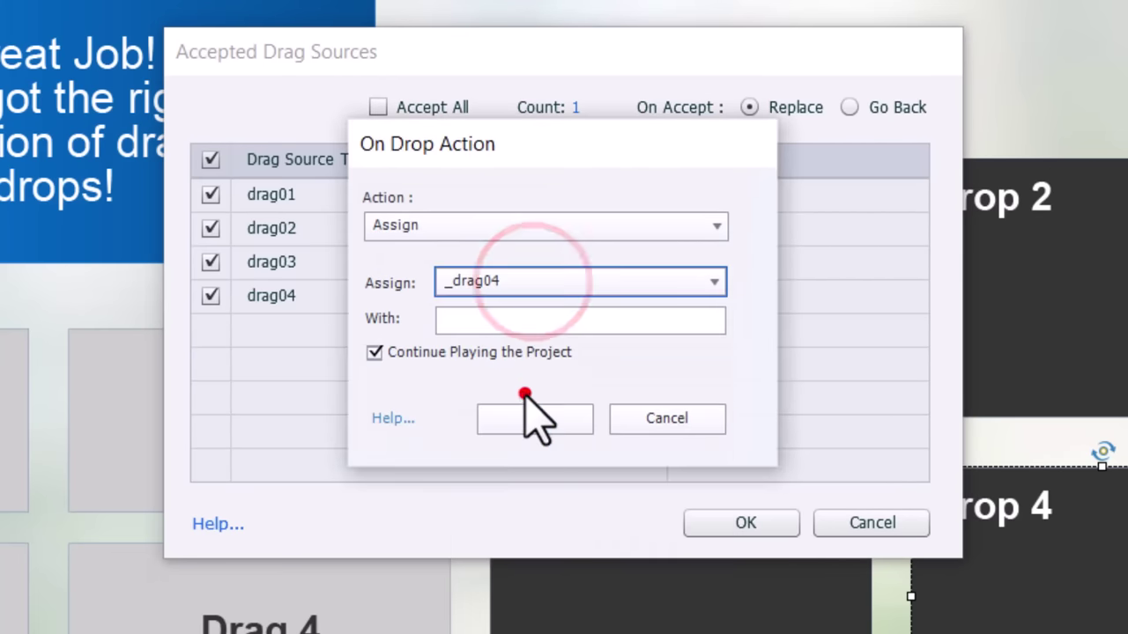
{"action": "left_click", "coordinate": [502, 320]}
{"action": "left_click", "coordinate": [486, 351]}
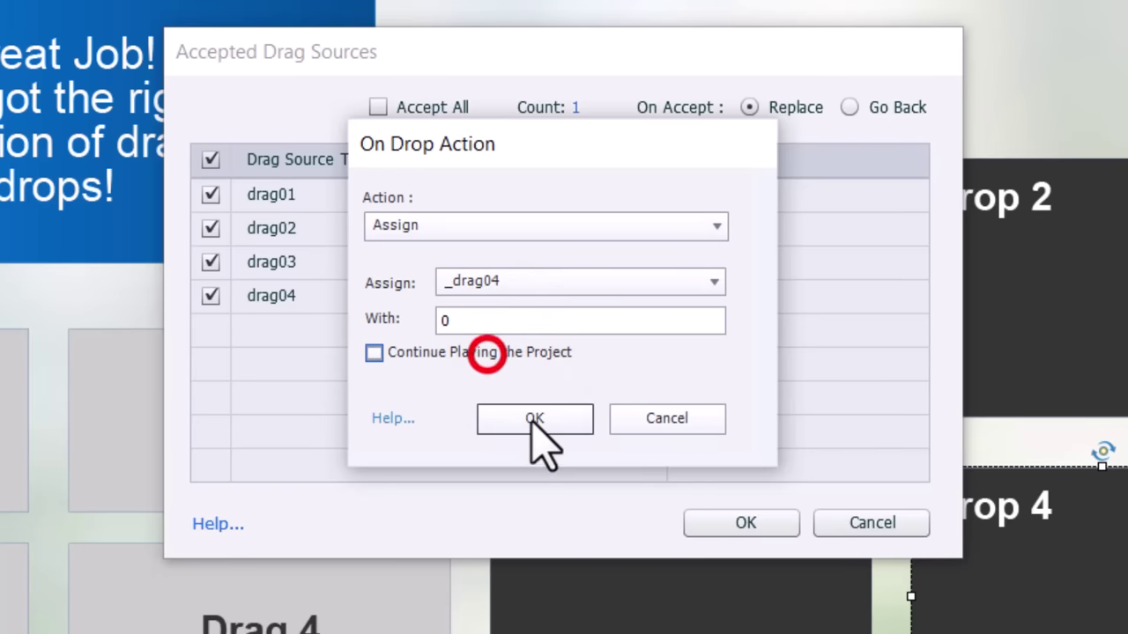
{"action": "left_click", "coordinate": [534, 417]}
Set Drop 4's on-drop action for drag02 to assign _drag04 with 0, without continuing to play the project.
{"action": "left_click", "coordinate": [720, 226]}
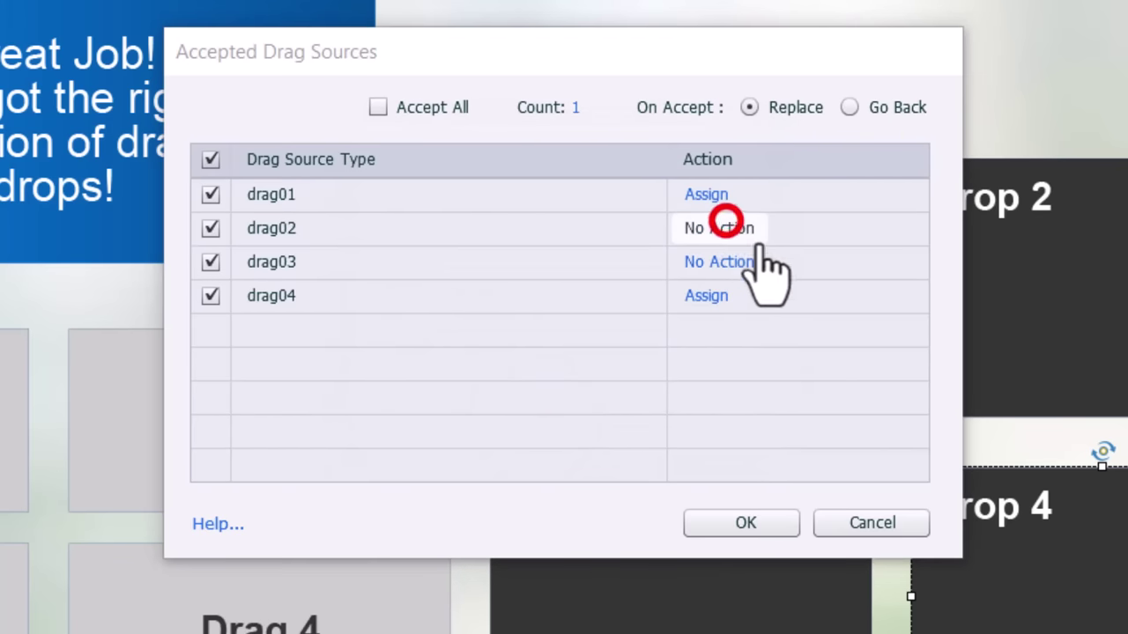
{"action": "left_click", "coordinate": [594, 226]}
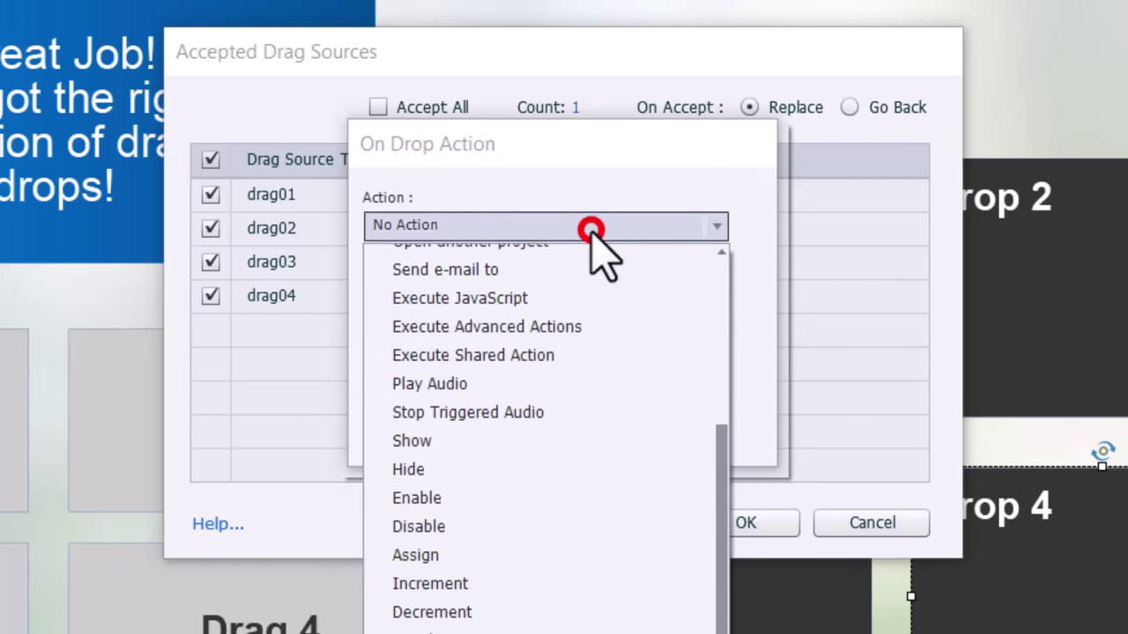
{"action": "left_click", "coordinate": [493, 555]}
{"action": "left_click", "coordinate": [511, 280]}
{"action": "left_click", "coordinate": [511, 396]}
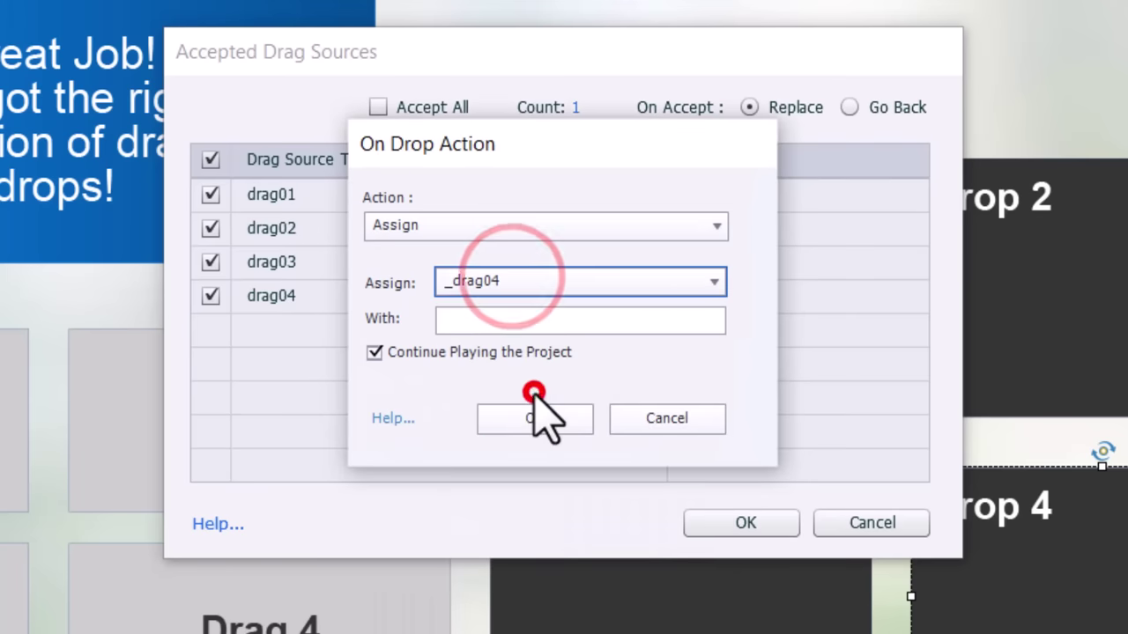
{"action": "left_click", "coordinate": [503, 321]}
{"action": "type", "text": "0"}
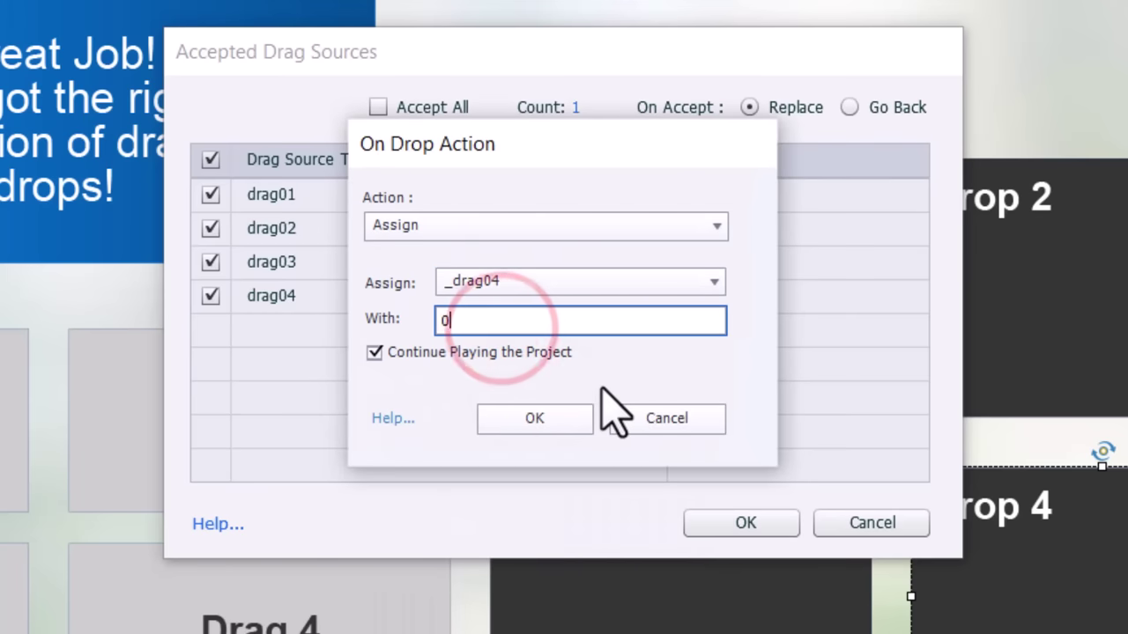
{"action": "left_click", "coordinate": [524, 352]}
{"action": "left_click", "coordinate": [540, 417]}
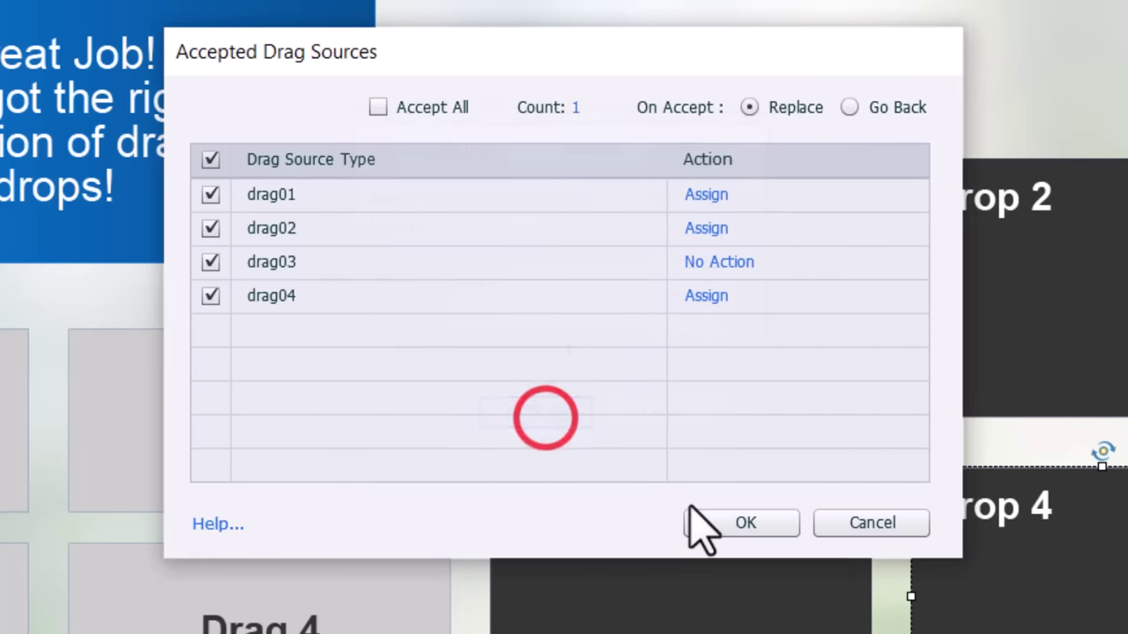
Set Drop 4's on-drop action for drag03 to assign _drag04 with 0 without continuing the project, and apply the accepted drag sources.
{"action": "left_click", "coordinate": [719, 262]}
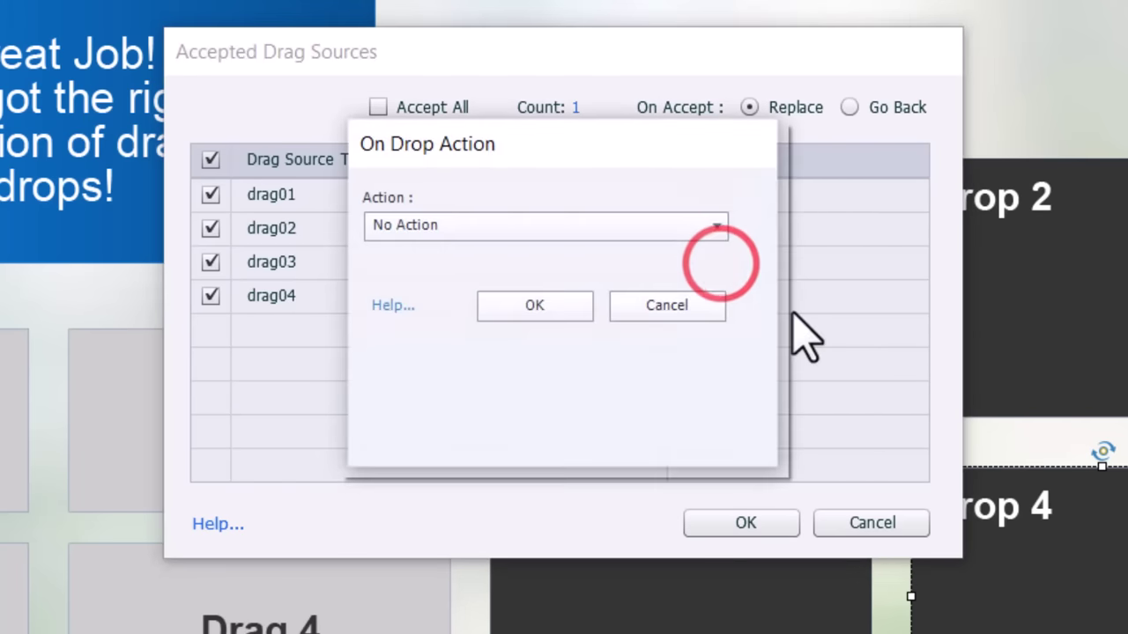
{"action": "left_click", "coordinate": [599, 231]}
{"action": "left_click", "coordinate": [518, 555]}
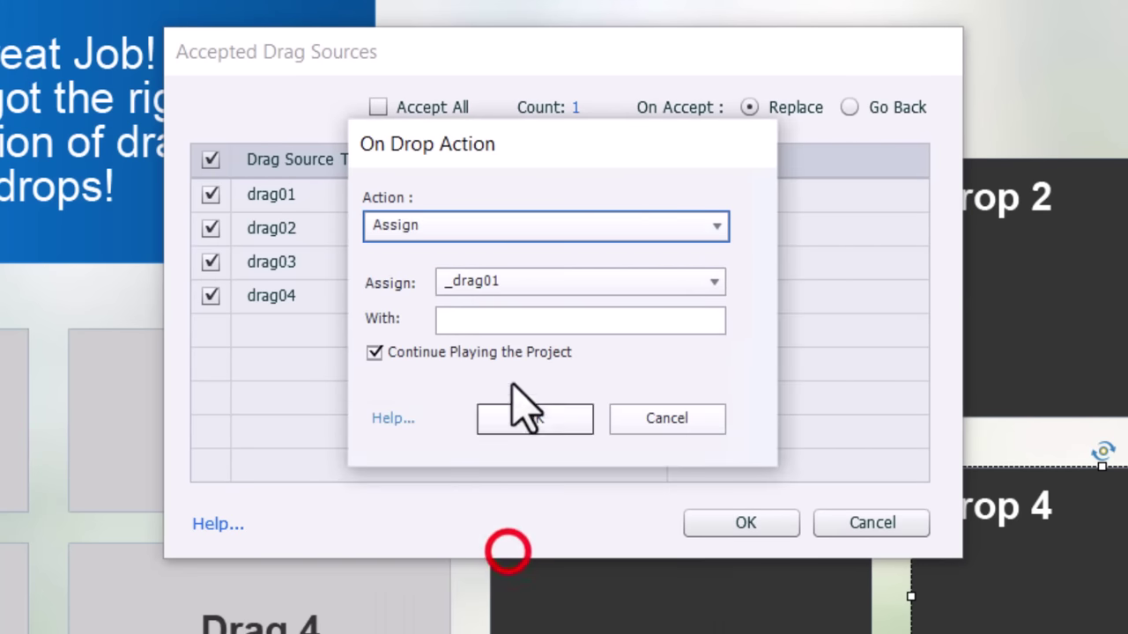
{"action": "left_click", "coordinate": [510, 283]}
{"action": "left_click", "coordinate": [525, 396]}
{"action": "left_click", "coordinate": [498, 322]}
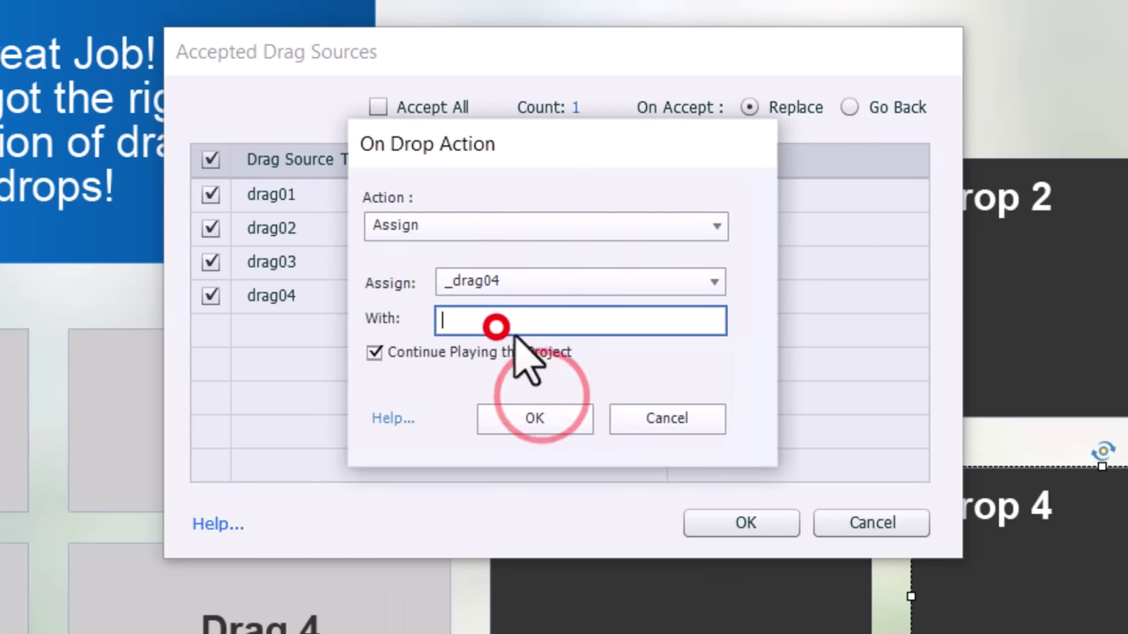
{"action": "type", "text": "0"}
{"action": "left_click", "coordinate": [423, 351]}
{"action": "left_click", "coordinate": [535, 421]}
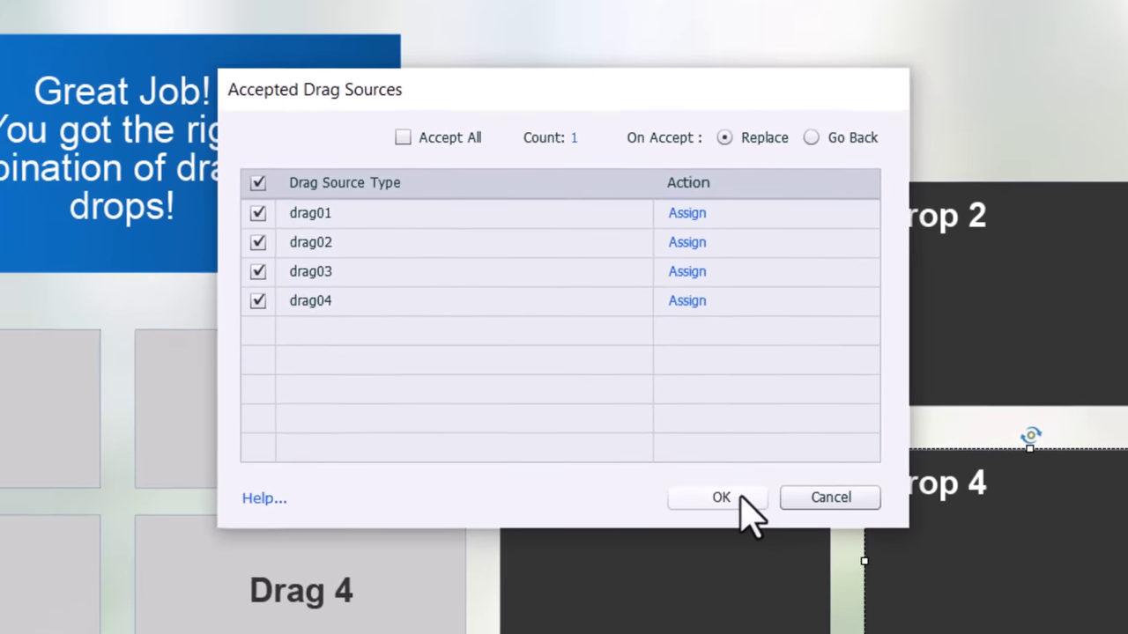
{"action": "left_click", "coordinate": [739, 495]}
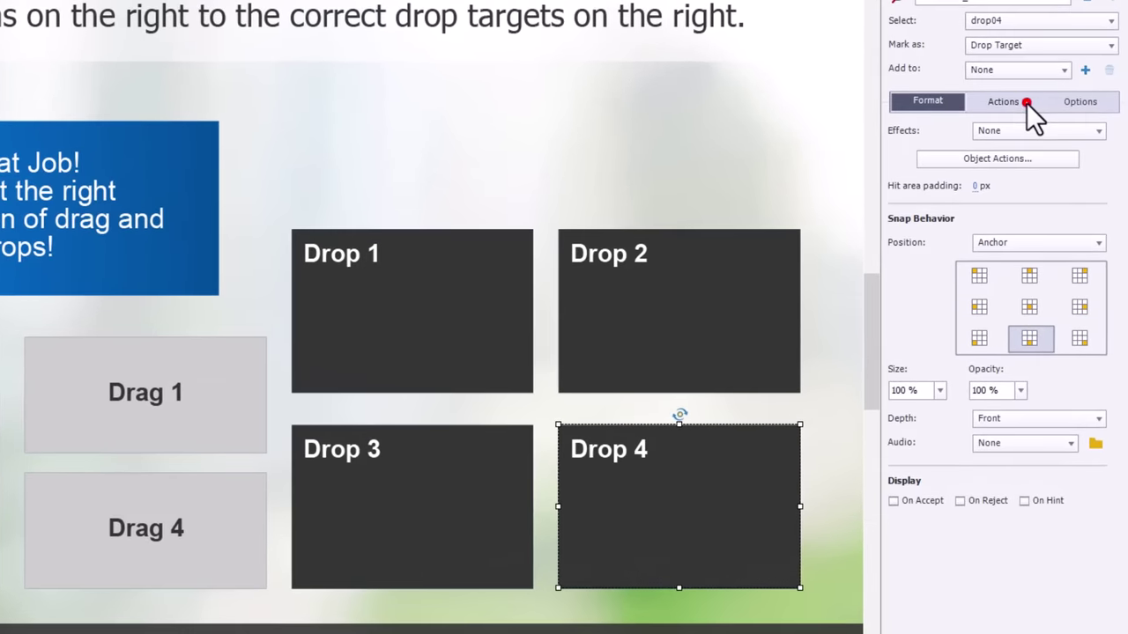
Start a new blank advanced action for the project and name it Fake_Submit.
{"action": "left_click", "coordinate": [1037, 163]}
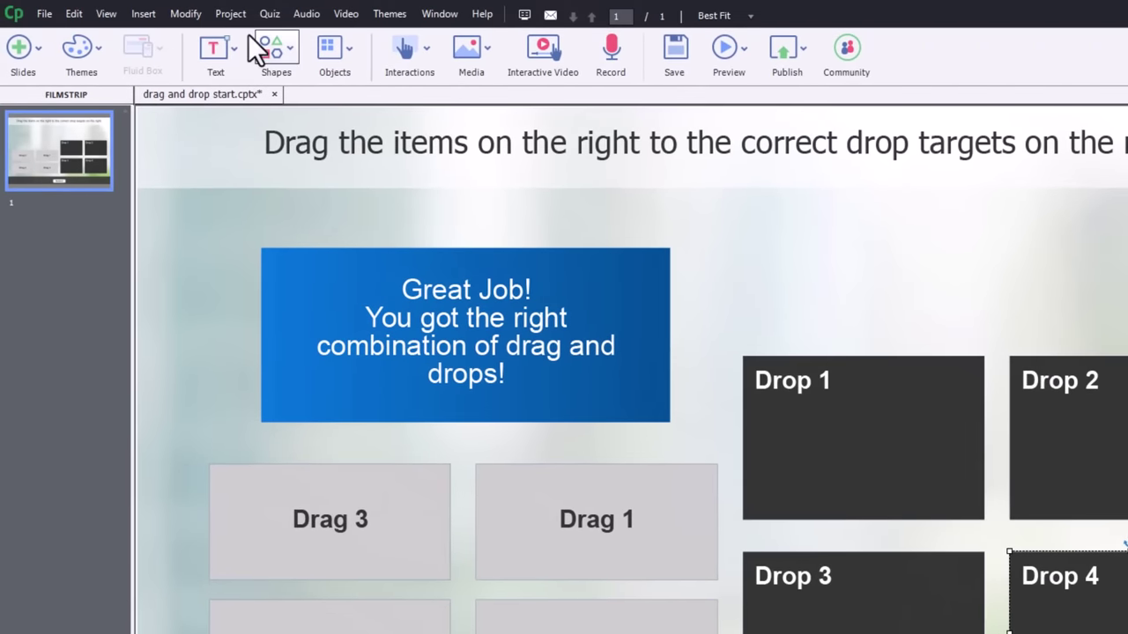
{"action": "left_click", "coordinate": [234, 19]}
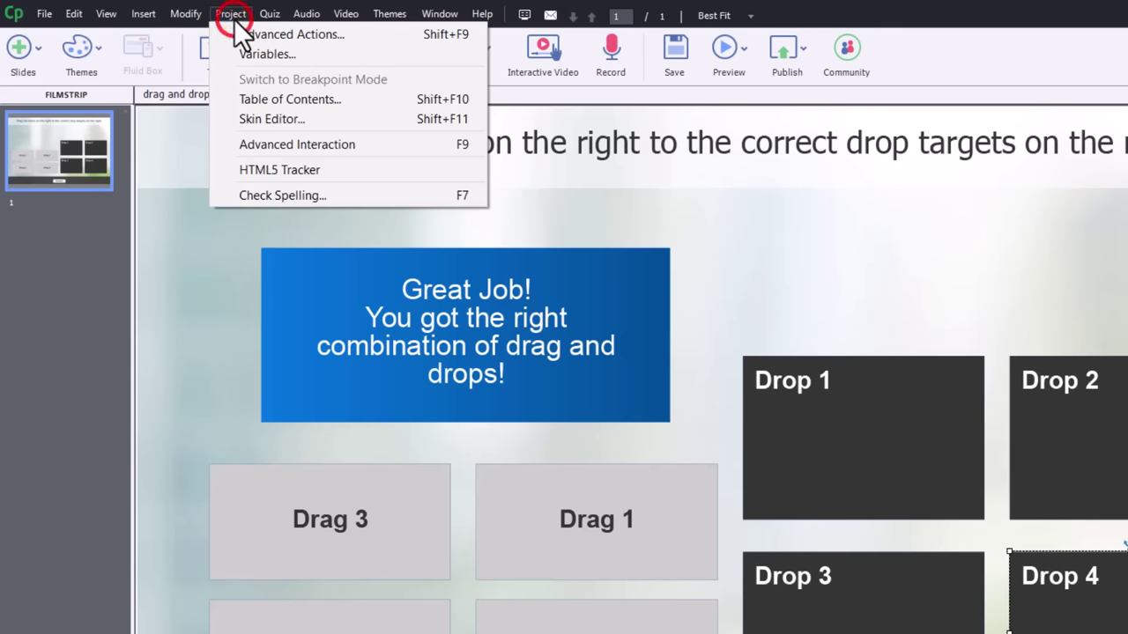
{"action": "left_click", "coordinate": [238, 33]}
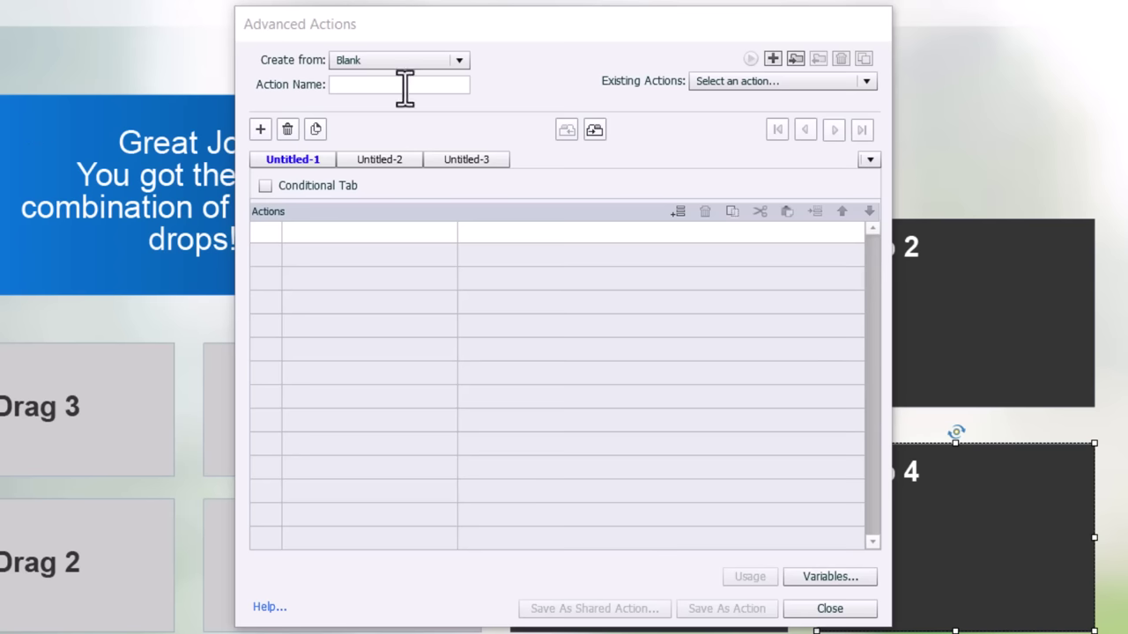
{"action": "left_click", "coordinate": [366, 85]}
{"action": "type", "text": "Fake_Submit"}
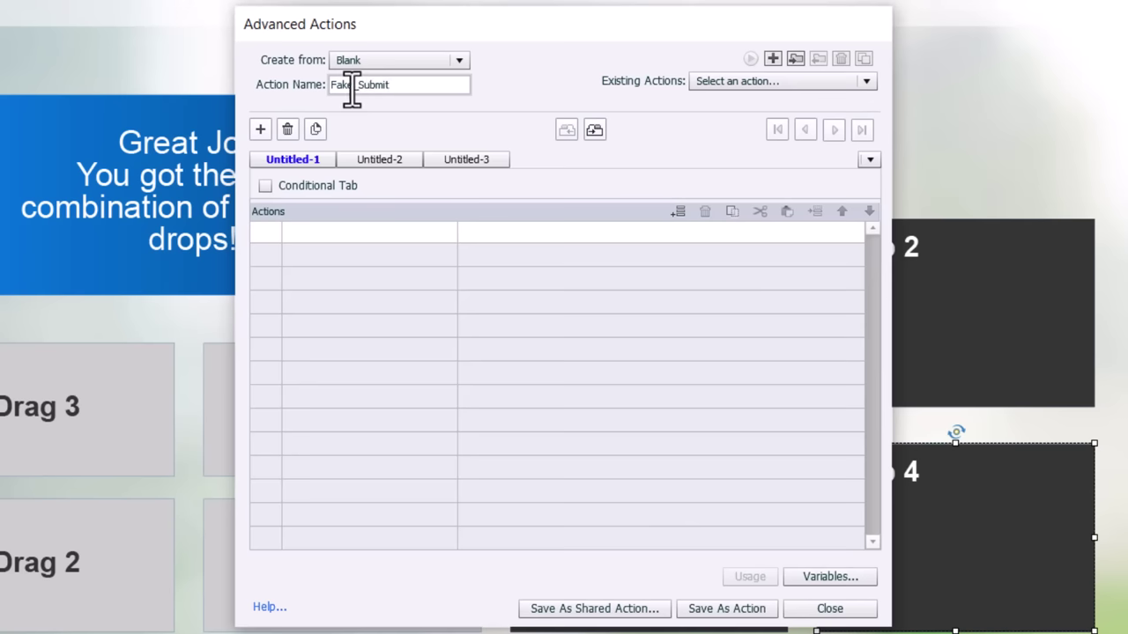
Make the first tab of the Fake_Submit action conditional and rename it drag01.
{"action": "left_click", "coordinate": [265, 185]}
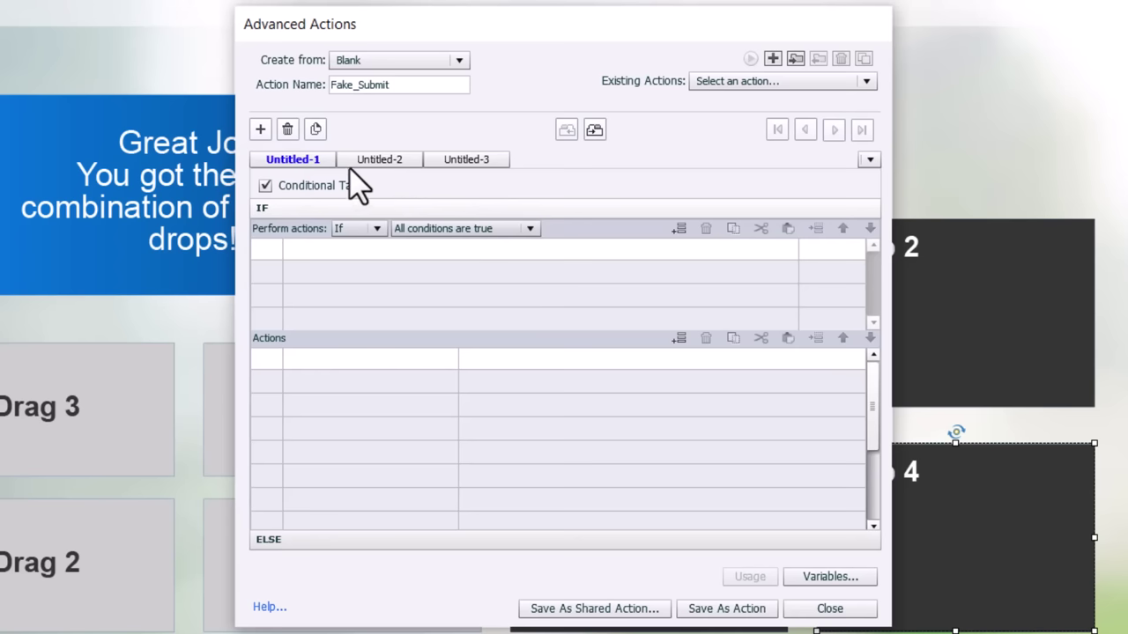
{"action": "double_click", "coordinate": [316, 159]}
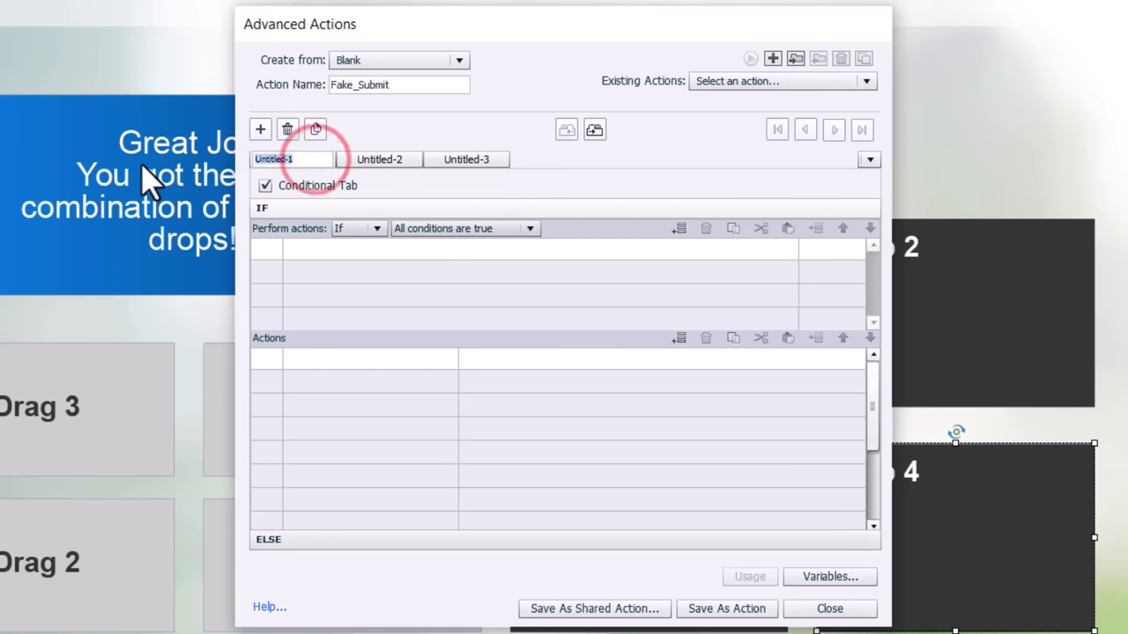
{"action": "type", "text": "dr"}
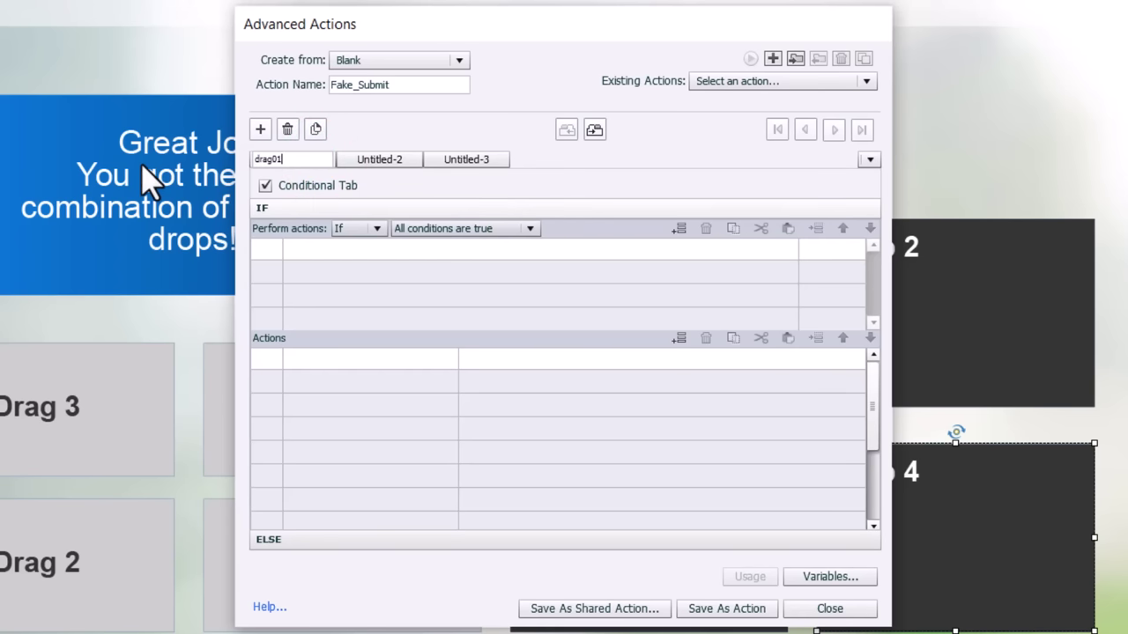
{"action": "type", "text": "ag01"}
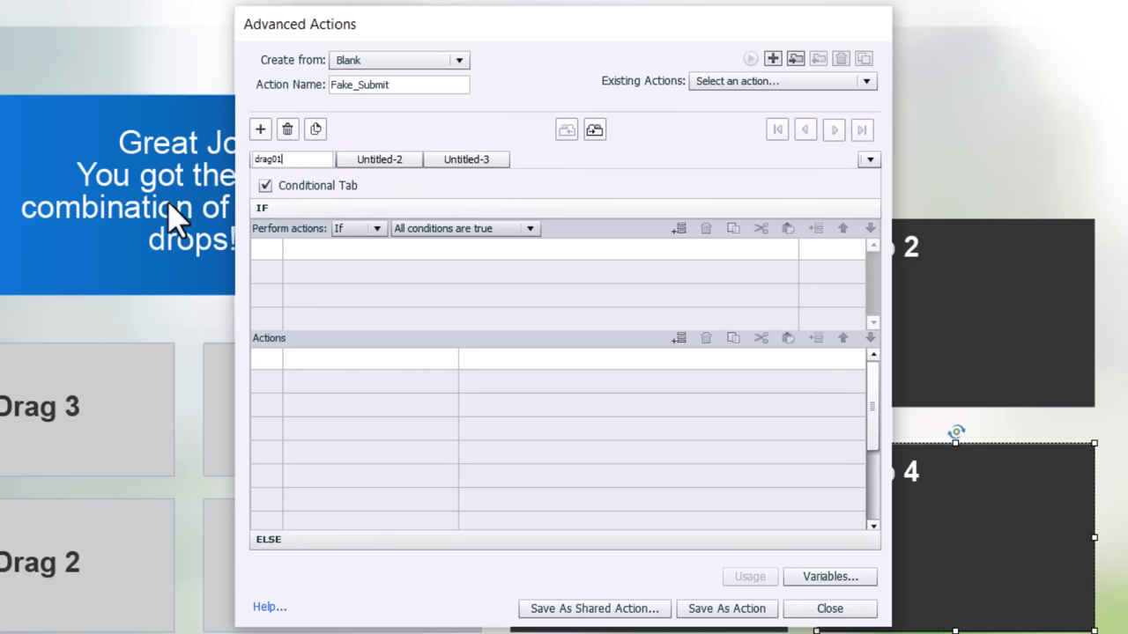
Add an IF condition to the drag01 tab requiring variable _drag01 to be equal to the literal 1.
{"action": "double_click", "coordinate": [319, 243]}
{"action": "left_click", "coordinate": [321, 248]}
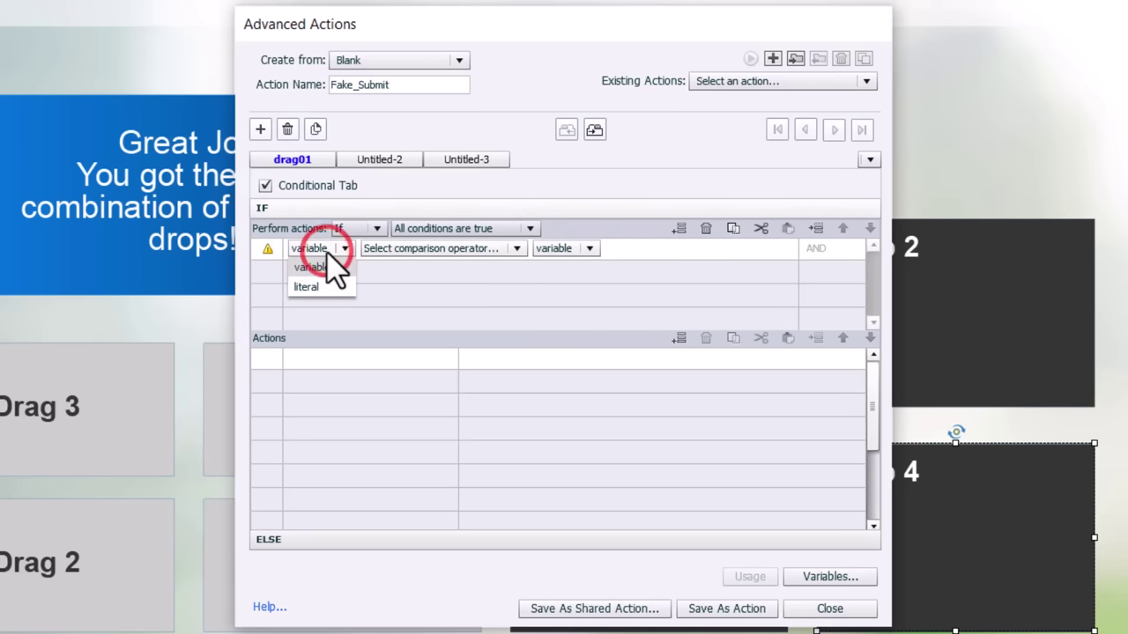
{"action": "left_click", "coordinate": [330, 268]}
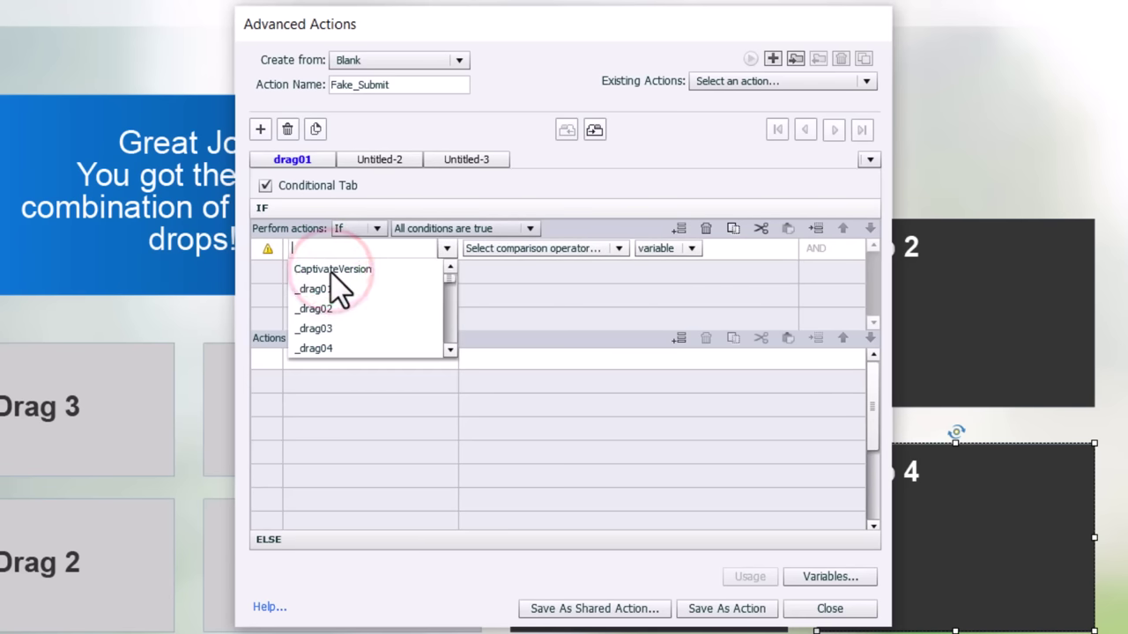
{"action": "left_click", "coordinate": [332, 285]}
{"action": "left_click", "coordinate": [361, 248]}
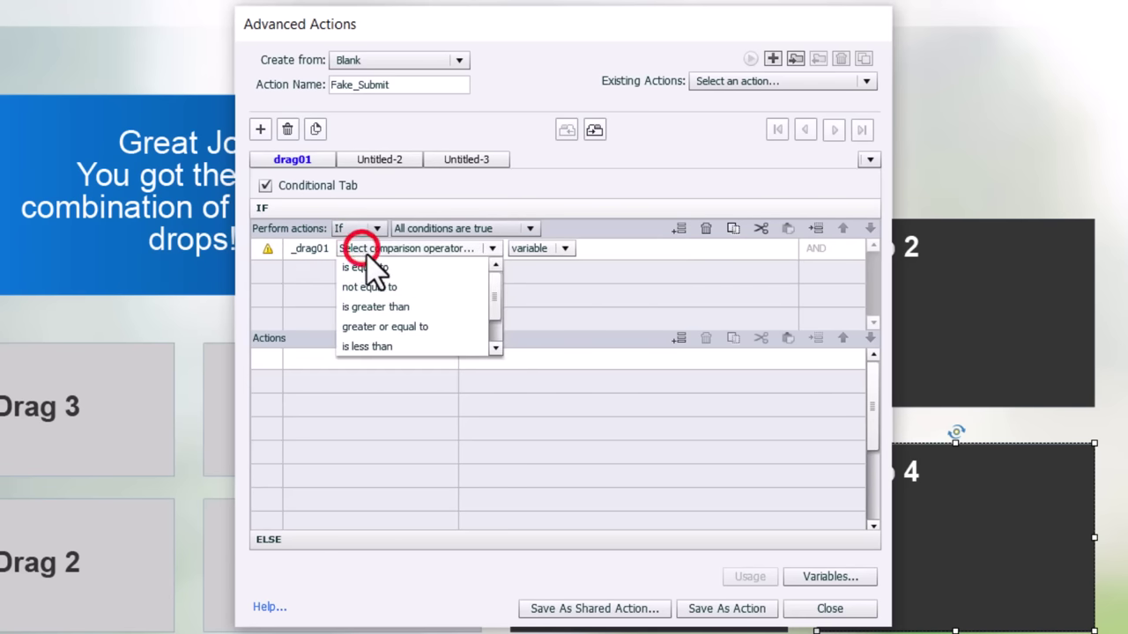
{"action": "left_click", "coordinate": [374, 273]}
{"action": "left_click", "coordinate": [450, 248]}
{"action": "left_click", "coordinate": [435, 288]}
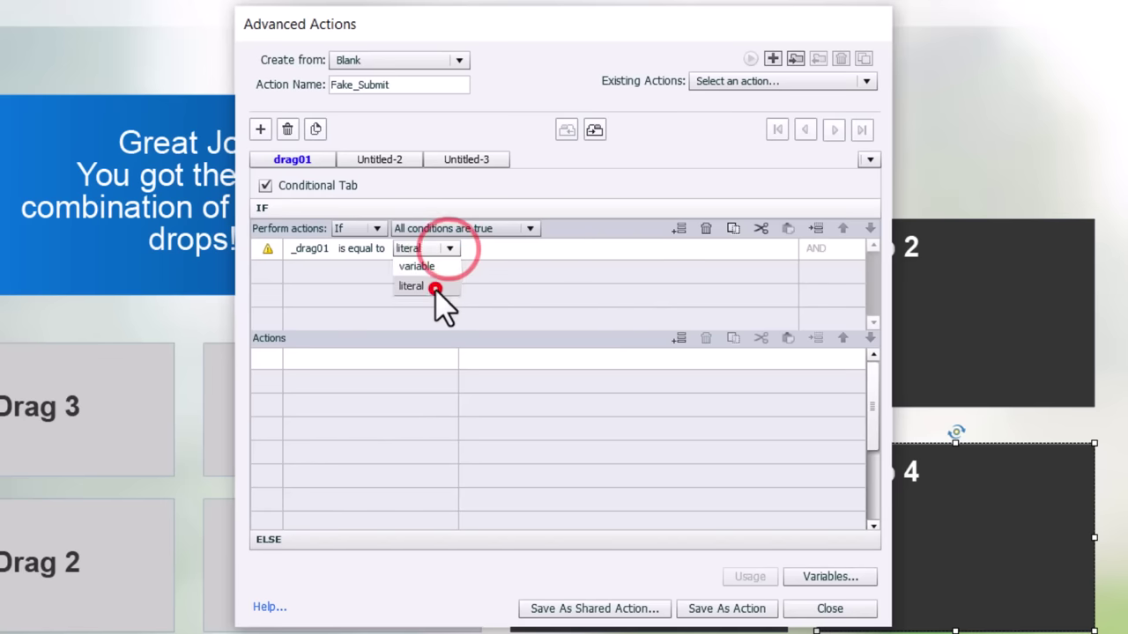
{"action": "type", "text": "1"}
{"action": "key", "text": "Return"}
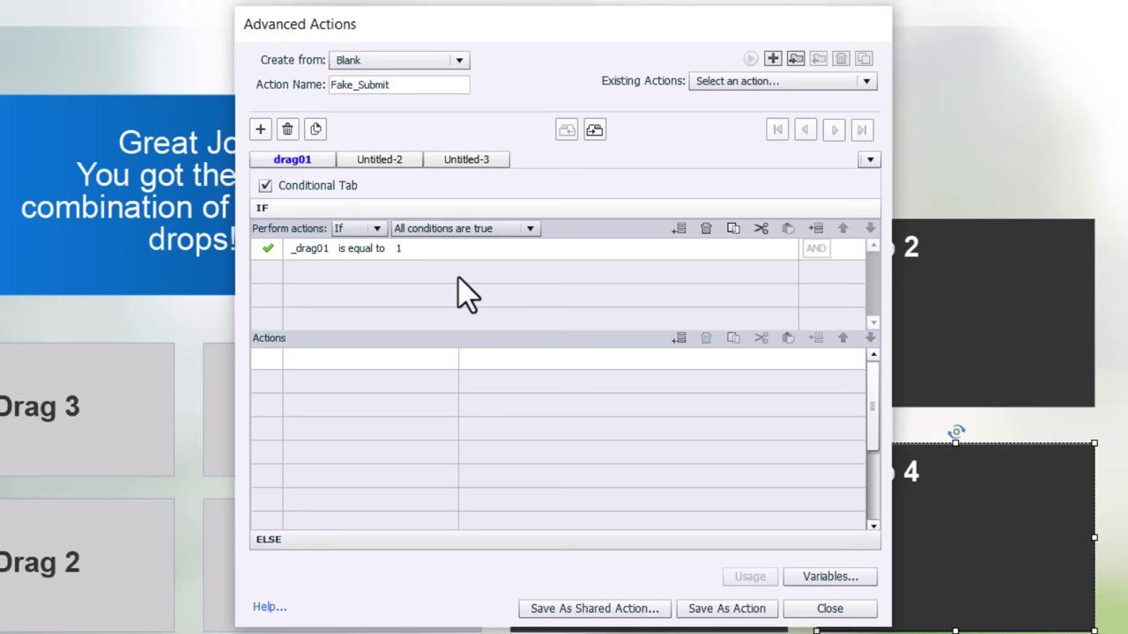
Add a Change State of action targeting drag01 under the drag01 tab's IF condition.
{"action": "left_click", "coordinate": [310, 360]}
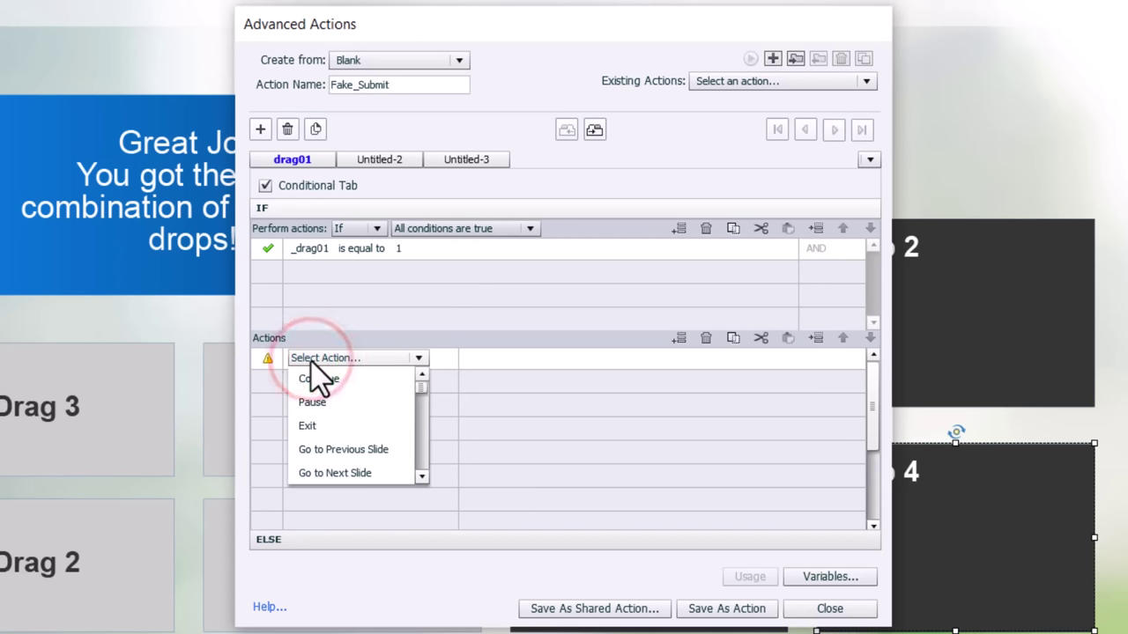
{"action": "key", "text": "c"}
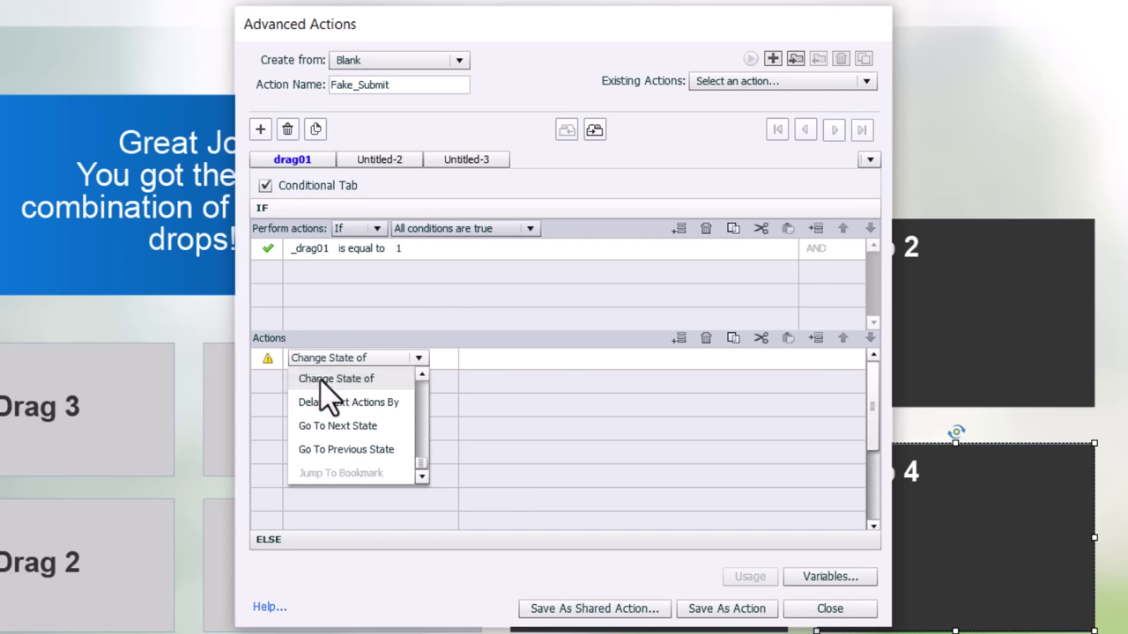
{"action": "left_click", "coordinate": [320, 378]}
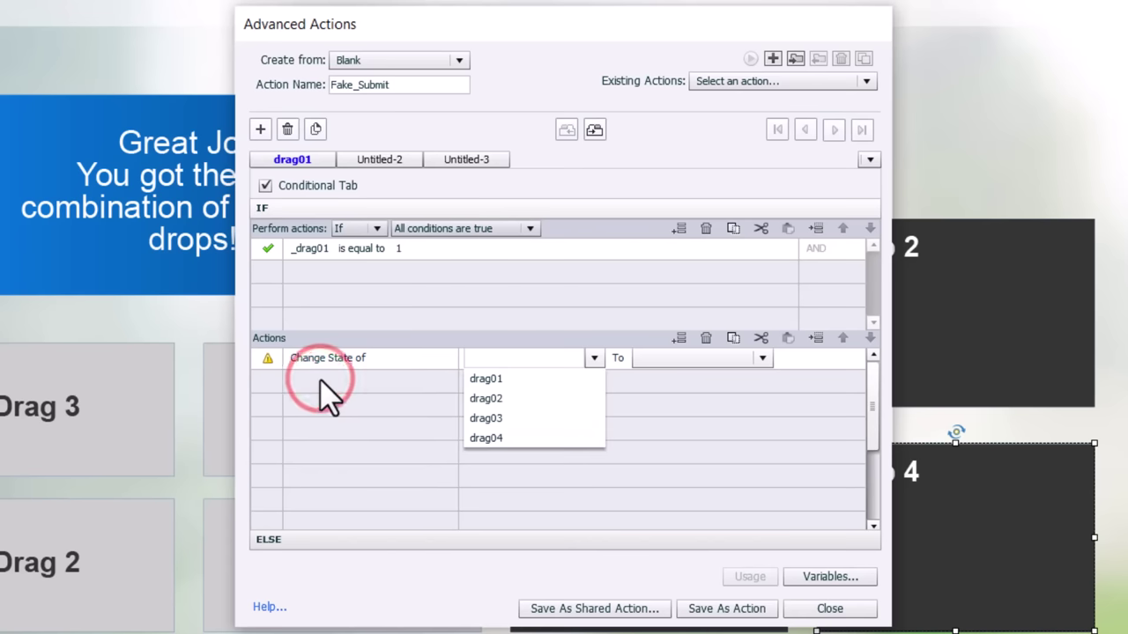
{"action": "left_click", "coordinate": [494, 379]}
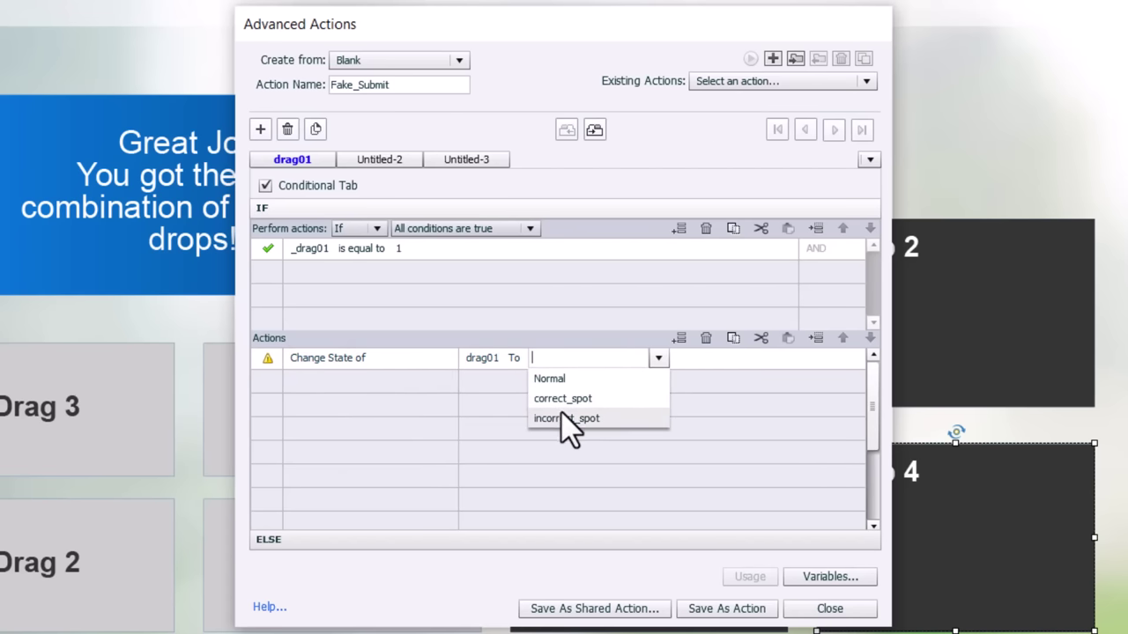